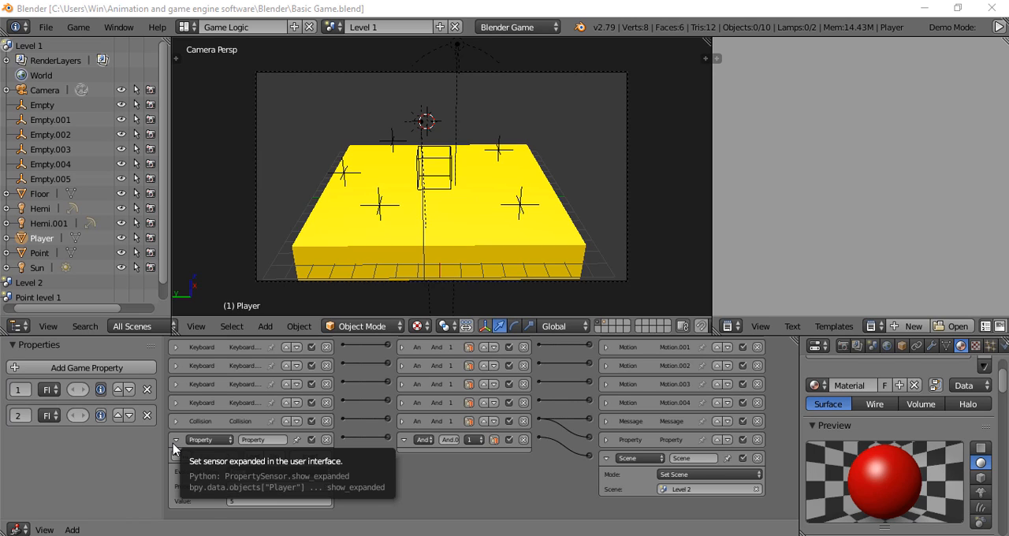
- Collapse the Player's Property sensor, its connected And controller and the Scene actuator in the logic setup
left_click(175, 442)
left_click(403, 456)
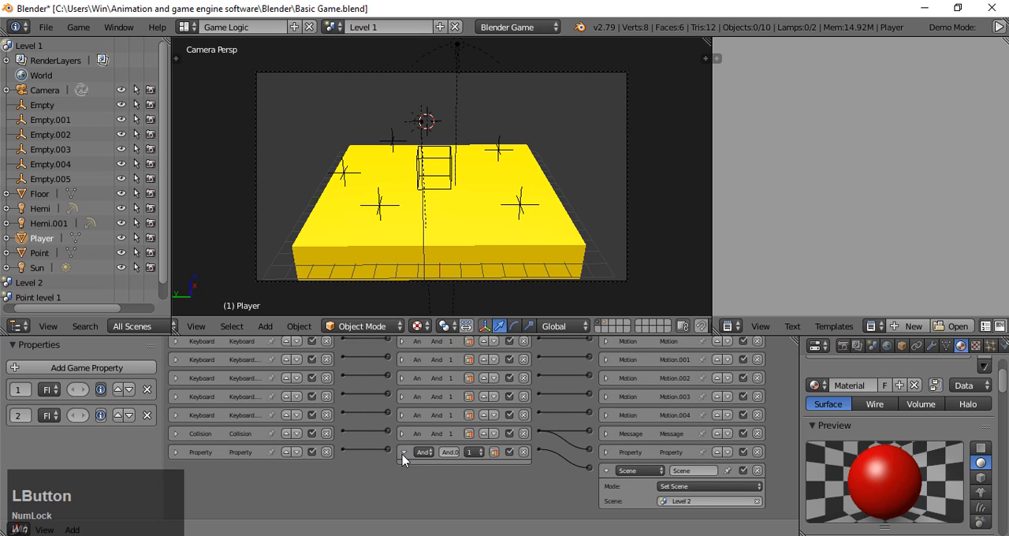
left_click(606, 471)
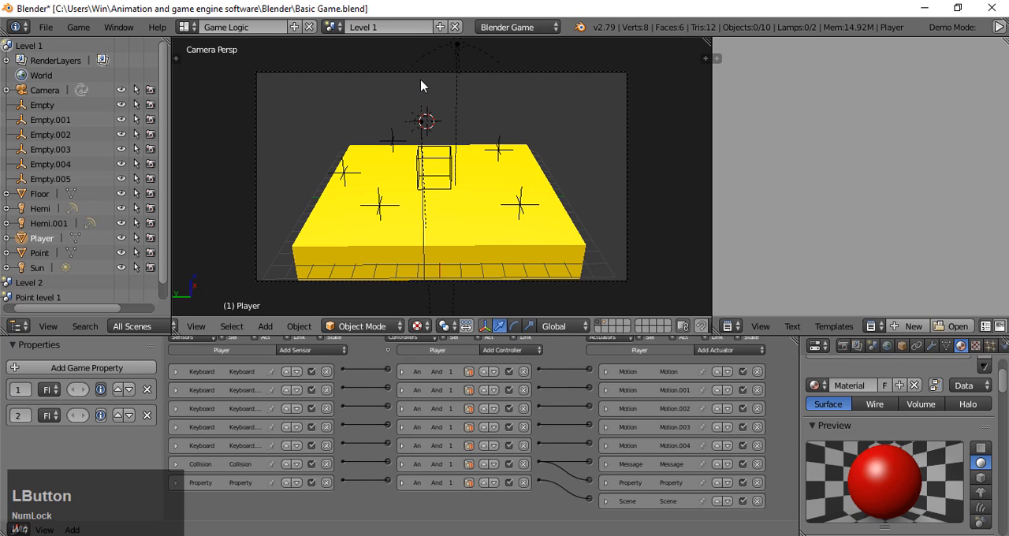
- Create a full copy of the Level 1 scene and name the new scene Level 3
left_click(440, 26)
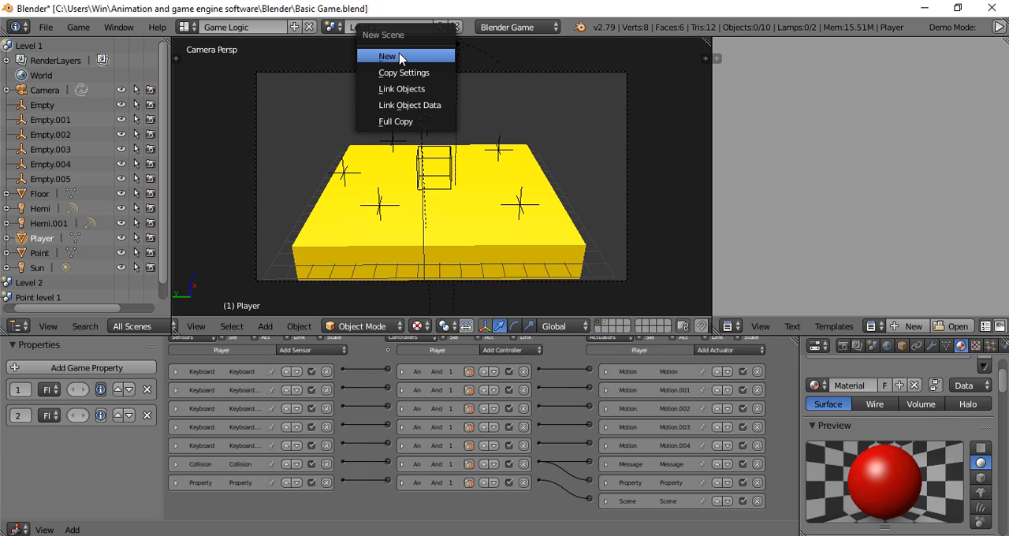
left_click(421, 122)
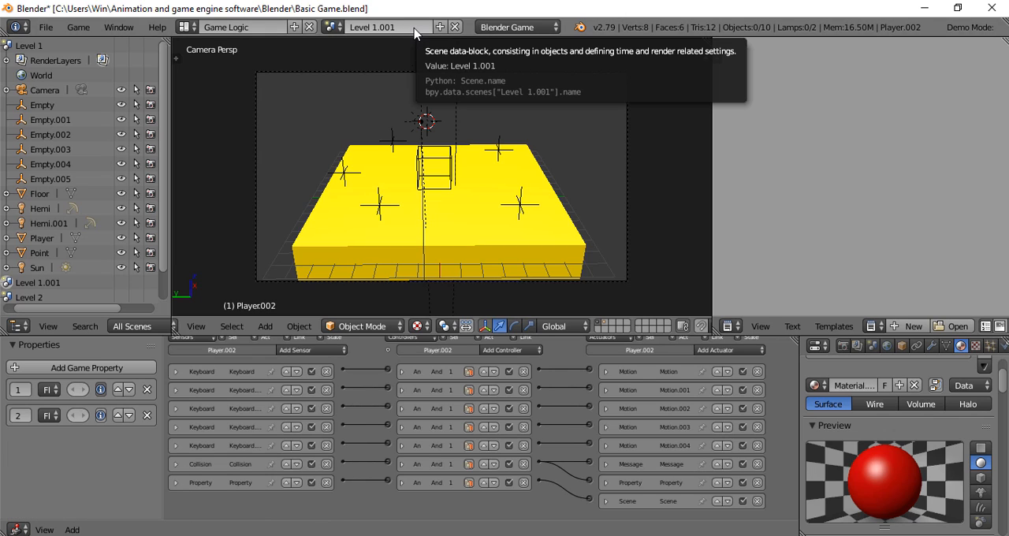
left_click(414, 29)
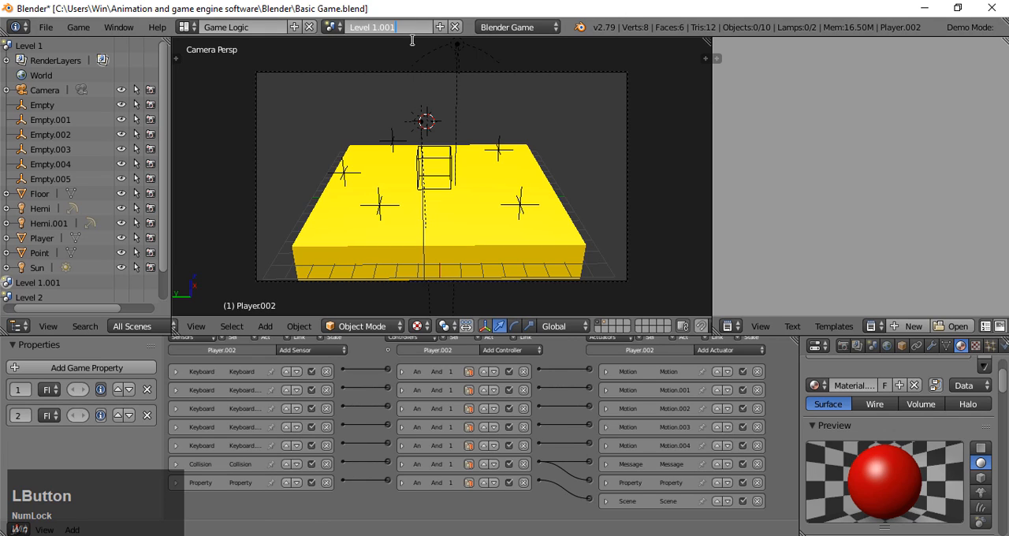
key("BackSpace")
key("BackSpace")
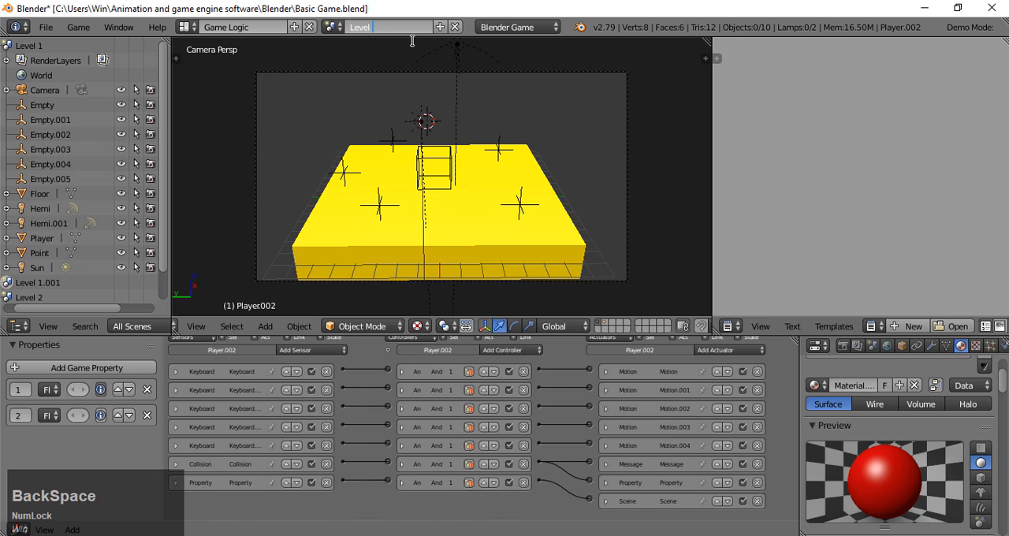
type("4")
key("BackSpace")
type("3")
key("Return")
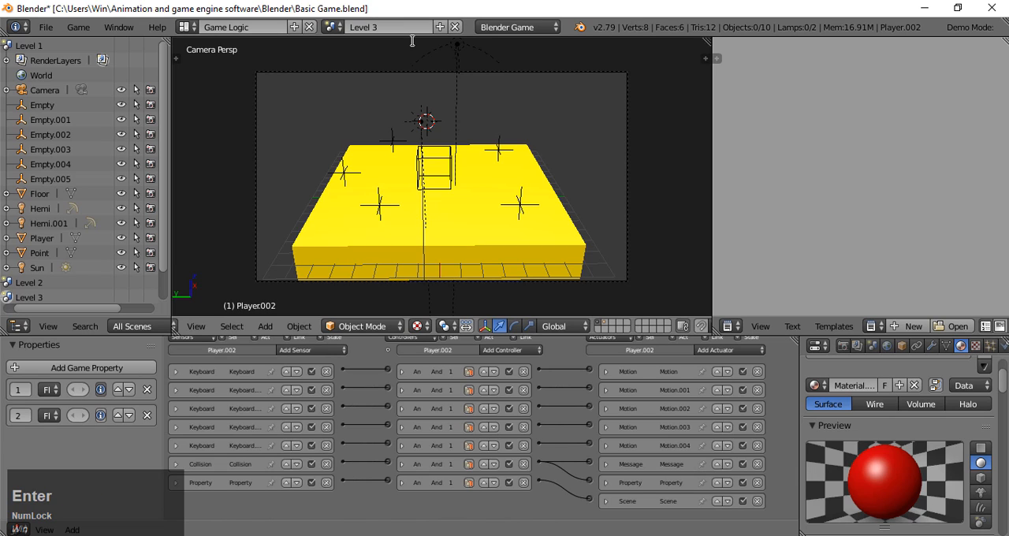
right_click(627, 181)
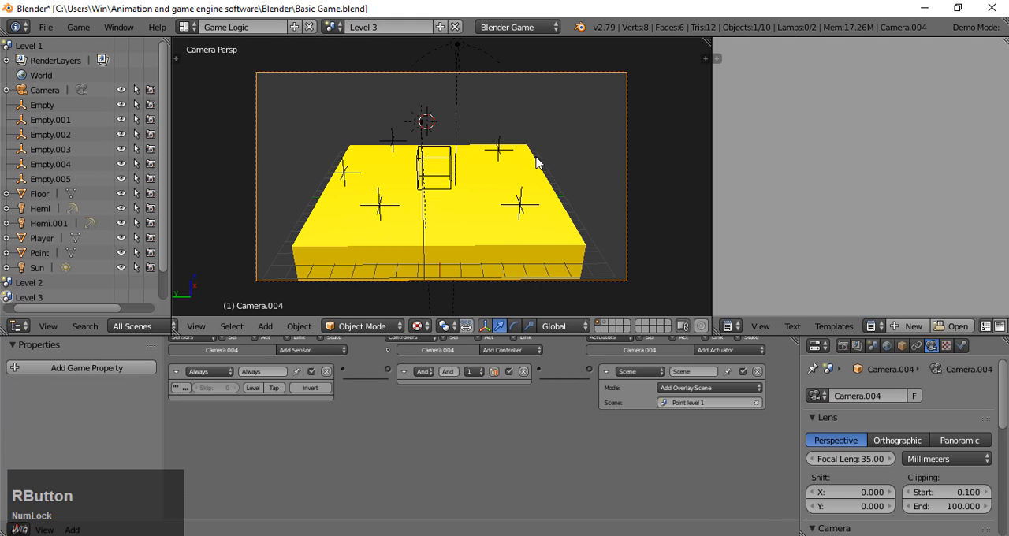
key("shift+f")
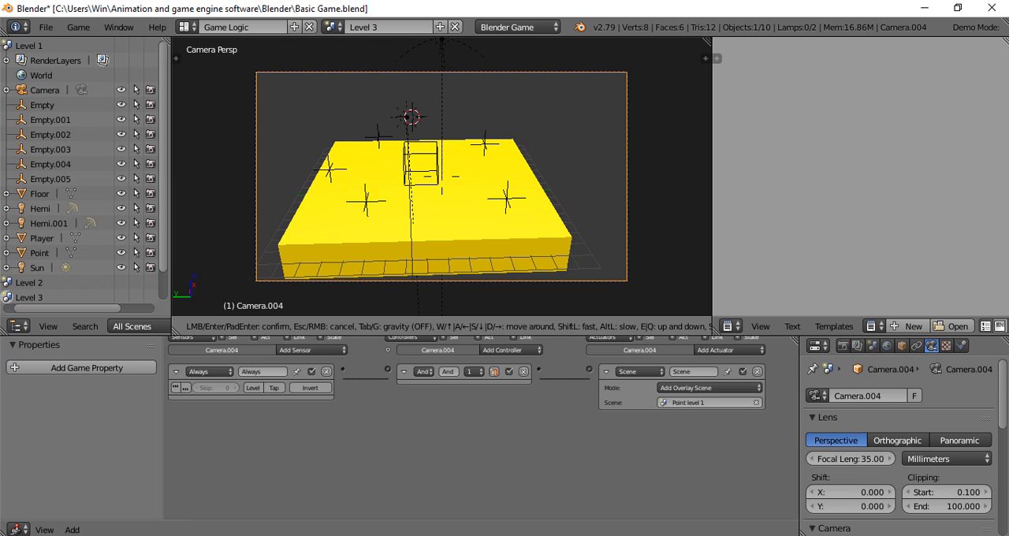
right_click(442, 182)
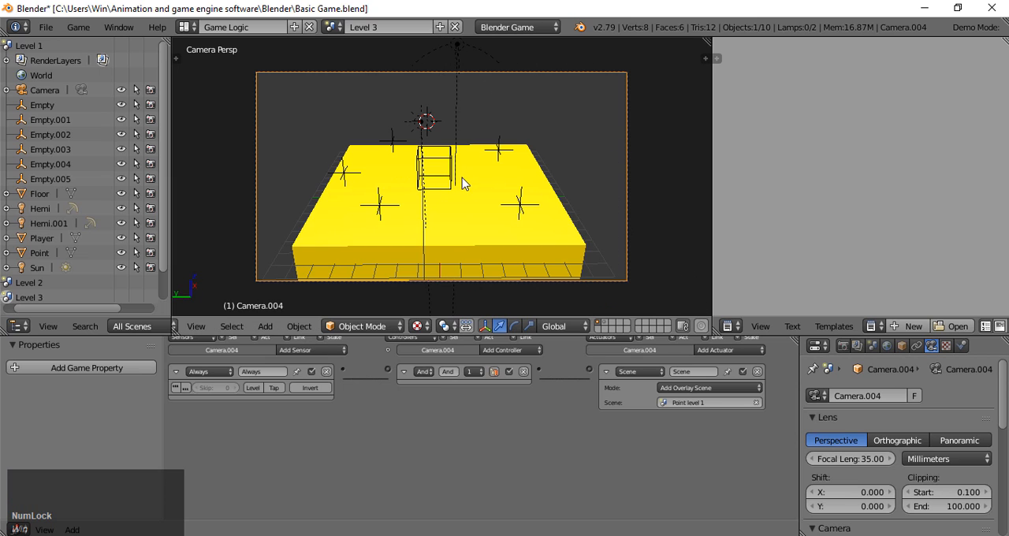
key("shift+f")
key("Down")
key("Down")
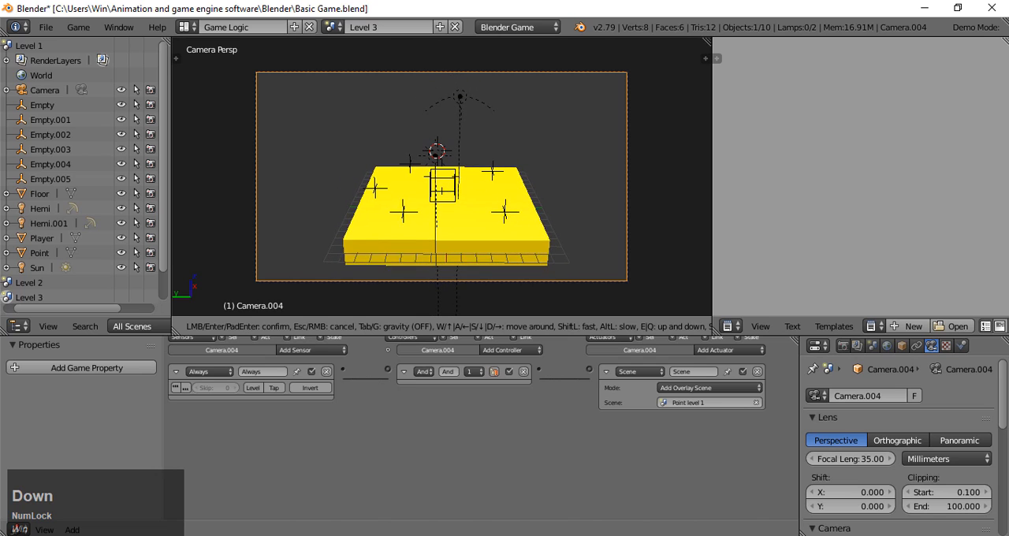
right_click(442, 182)
- Fly the Level 3 camera backward until the whole floor appears smaller, with extra space around it in the camera frame
key("shift")
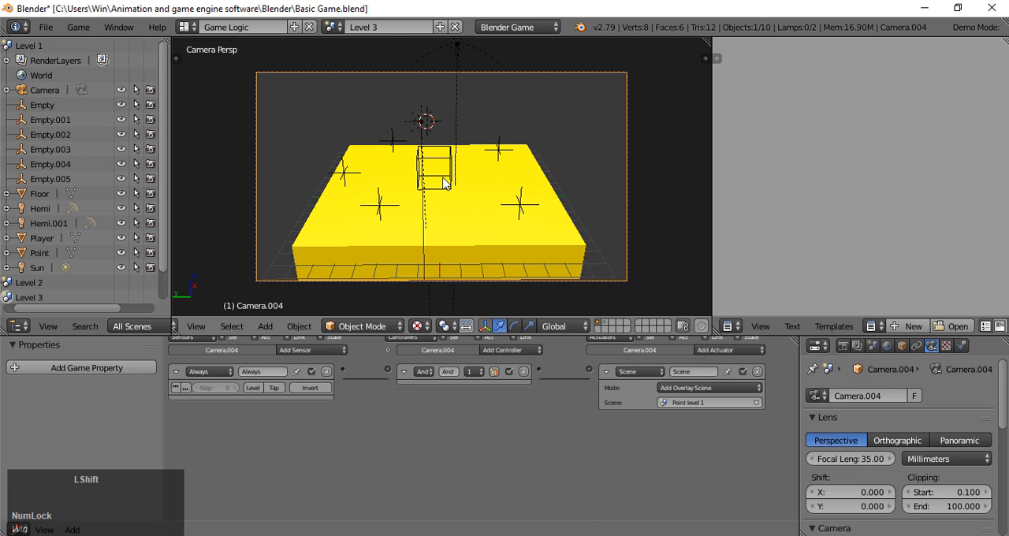
key("shift+f")
key("Down")
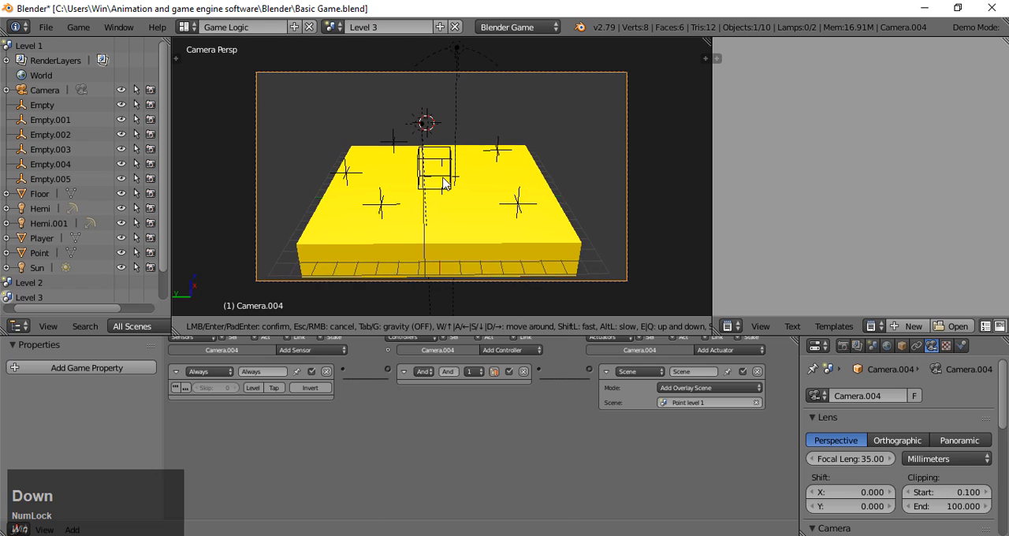
key("Down")
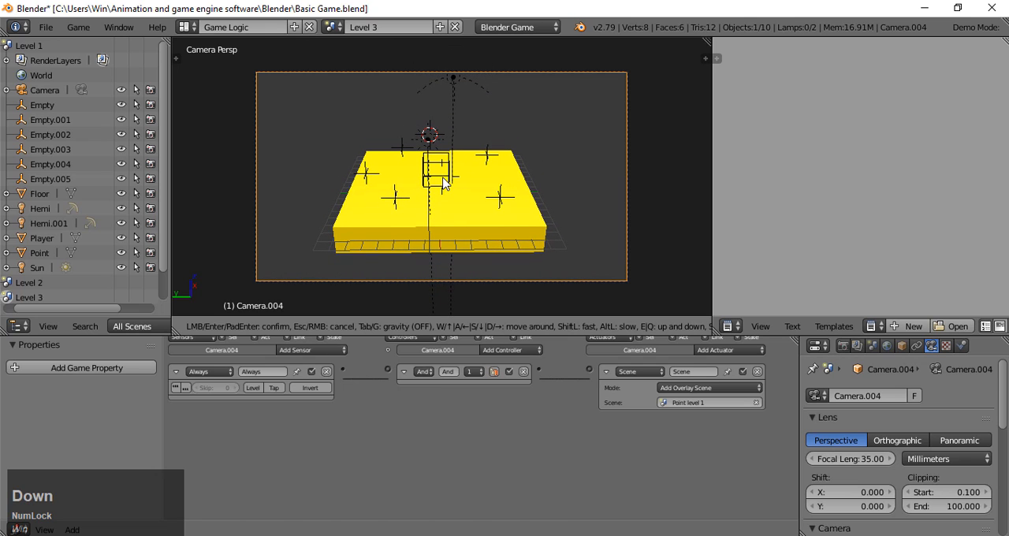
key("Down")
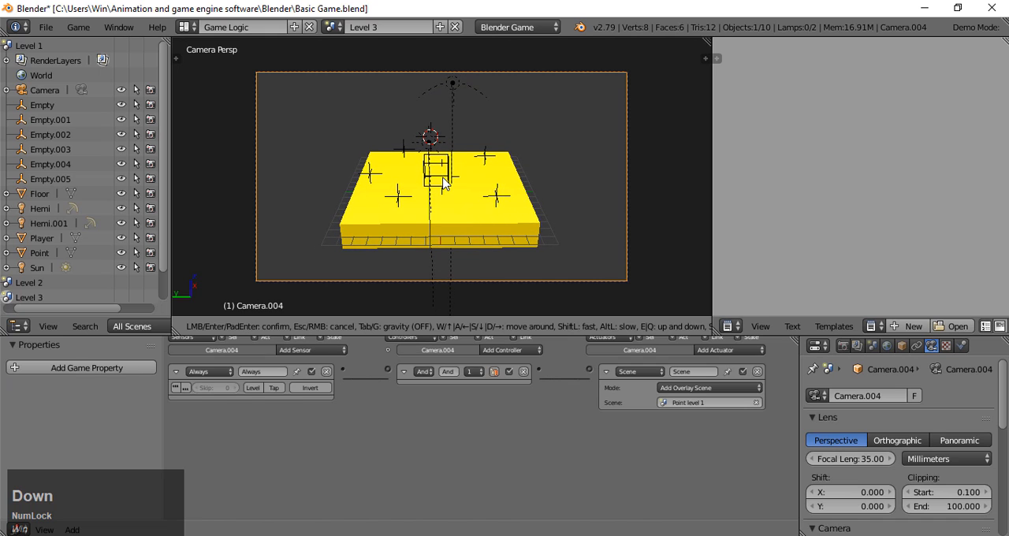
left_click(442, 181)
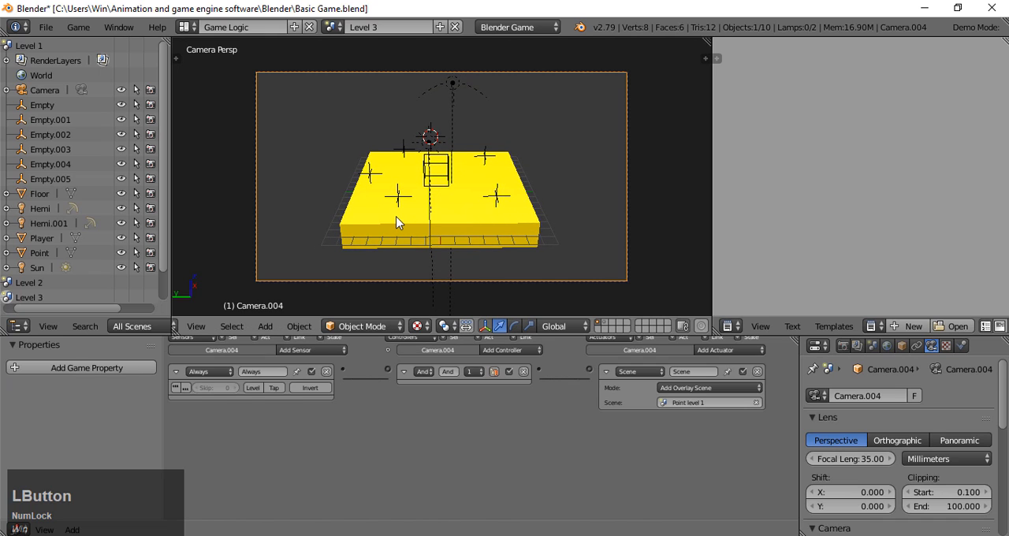
- Scale the yellow floor up to about 1.5 times its size along X and Y, keeping its Z thickness locked
right_click(417, 217)
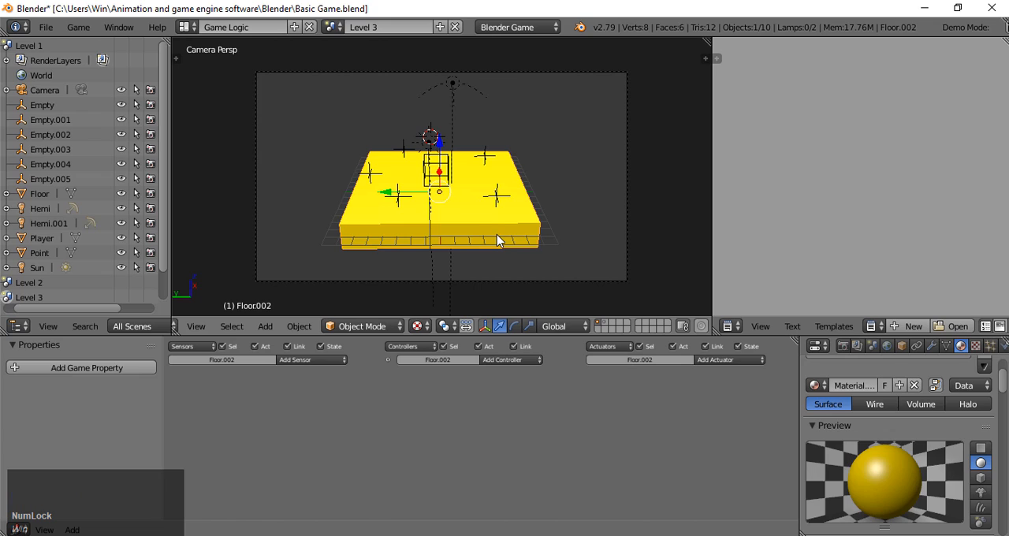
key("shift")
key("s")
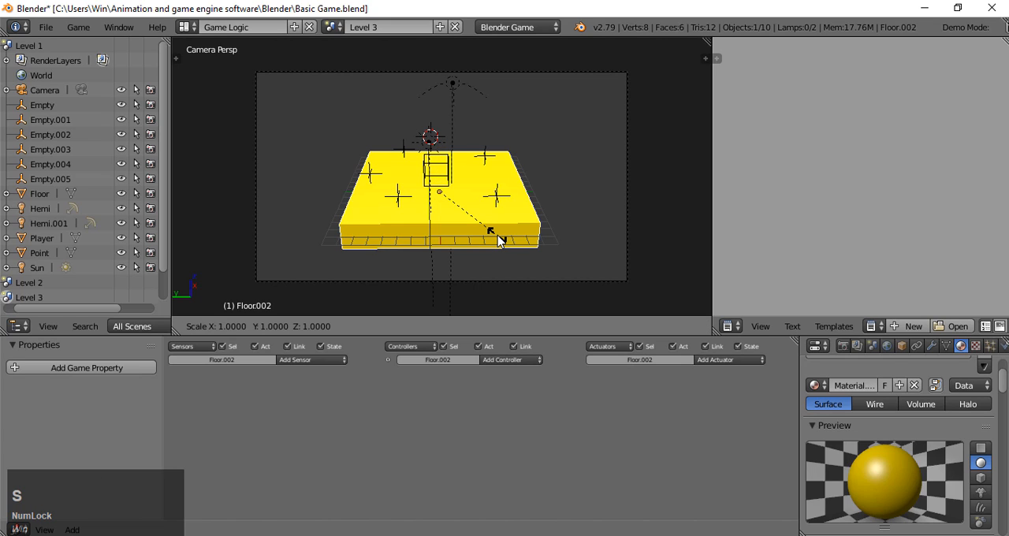
key("shift")
key("shift+z")
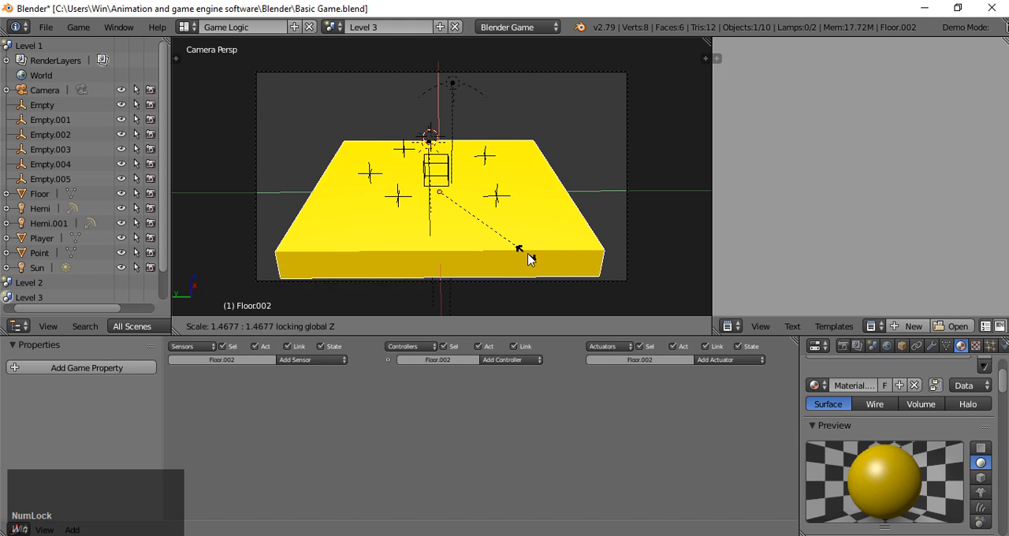
left_click(535, 260)
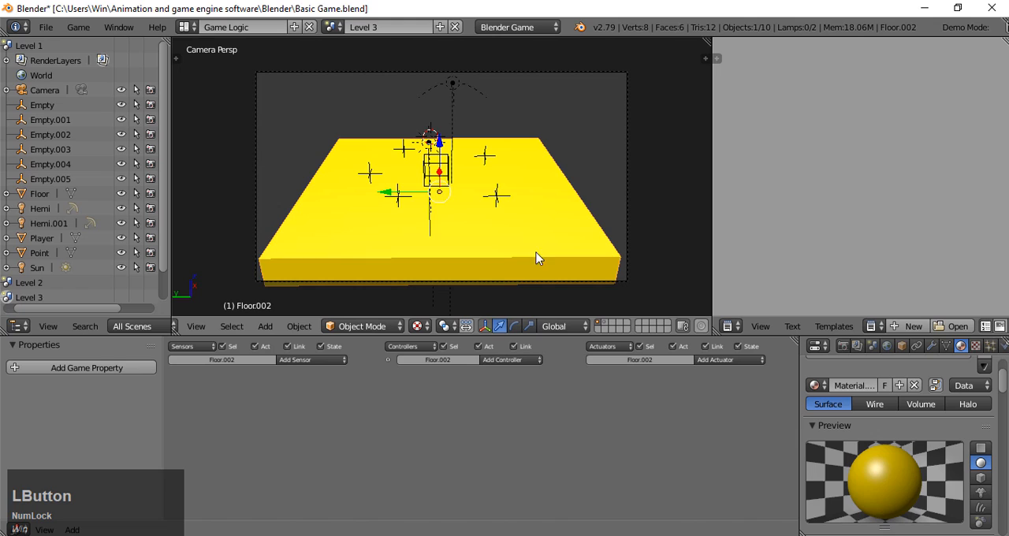
- Duplicate the front-left empty and move the copy along X and Y toward the floor's front-left corner
right_click(400, 198)
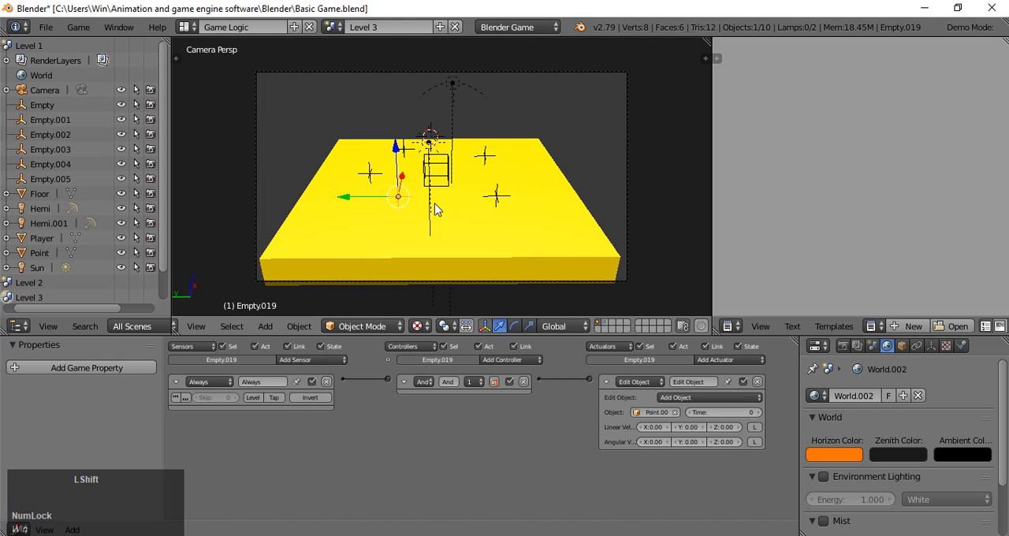
key("shift+d")
key("x")
left_click(434, 225)
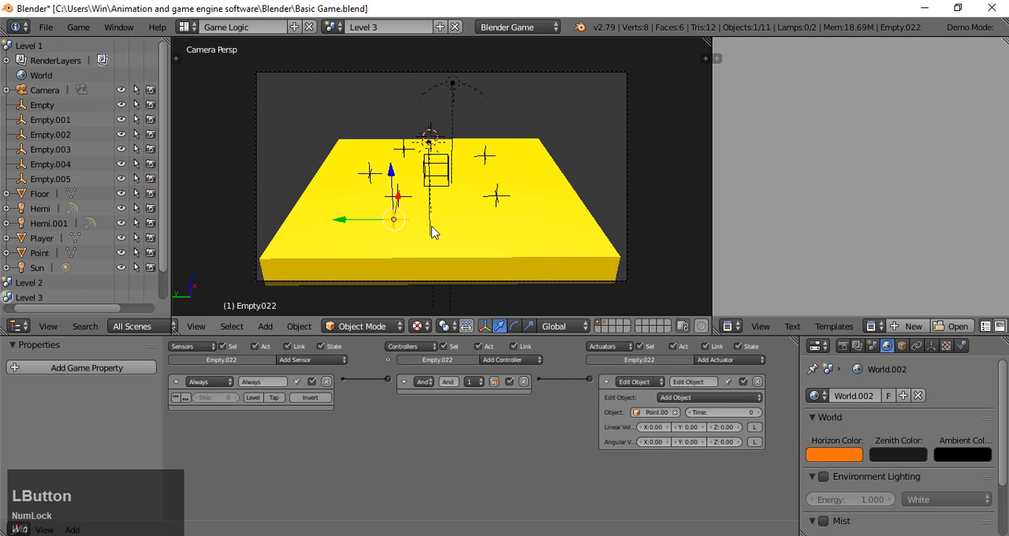
left_click_drag(357, 223, 308, 223)
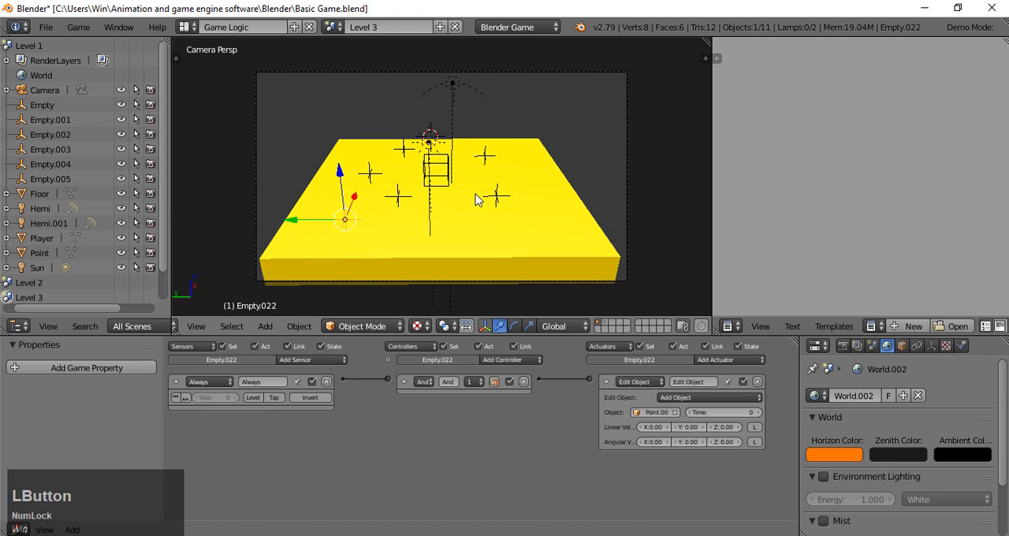
- Duplicate the front-right empty about -4.3 units along Y, and shift the copy along X toward the floor's front edge
right_click(498, 197)
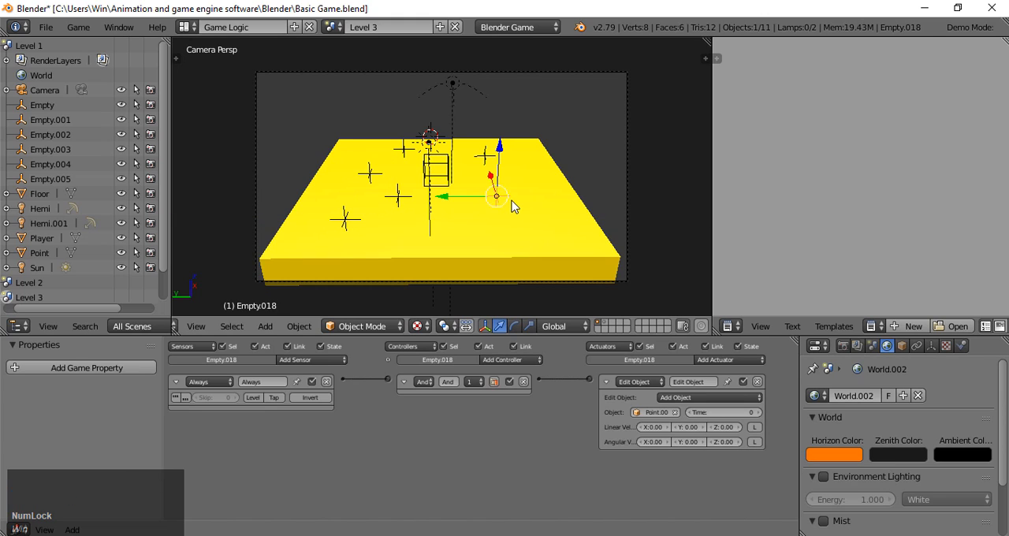
key("shift+d")
key("y")
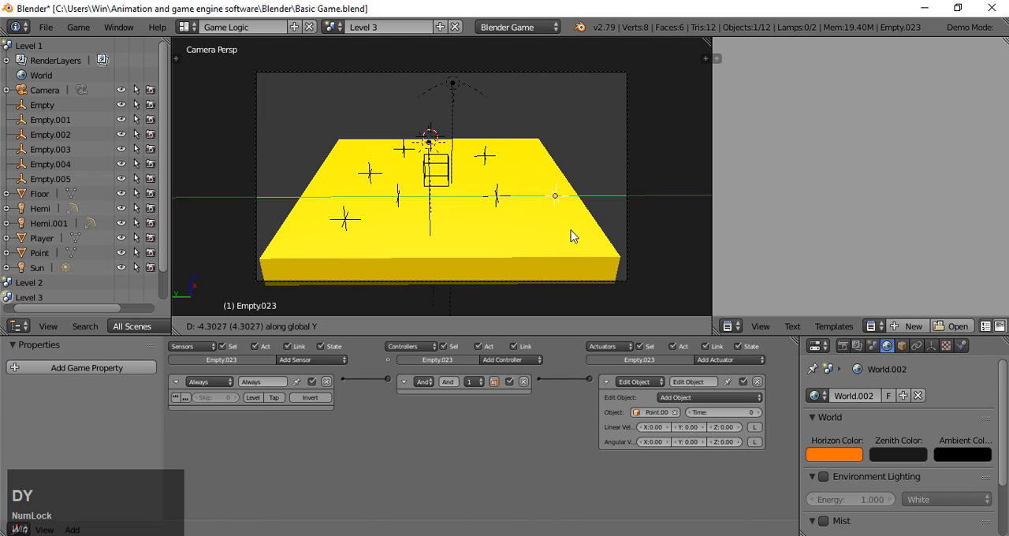
left_click(572, 235)
left_click_drag(539, 175, 554, 213)
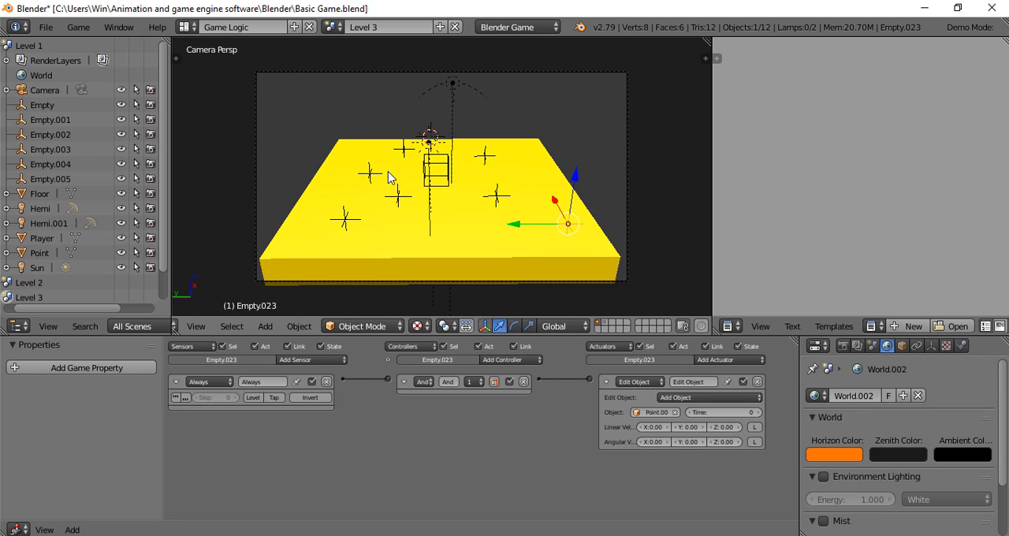
- Add a cube mesh and, in the right orthographic view, lower it along Z until it rests on the floor's top surface
key("shift")
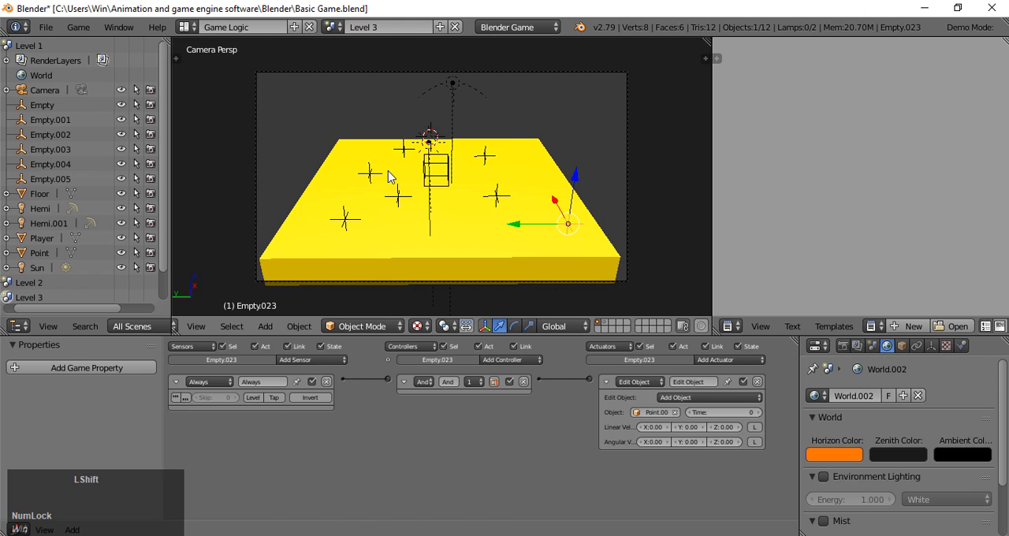
key("shift+a")
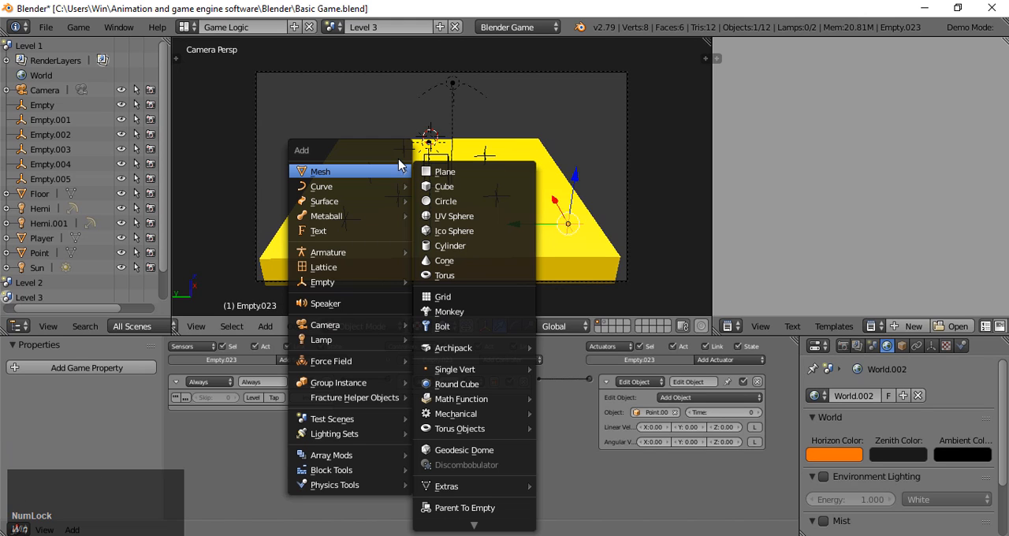
left_click(402, 171)
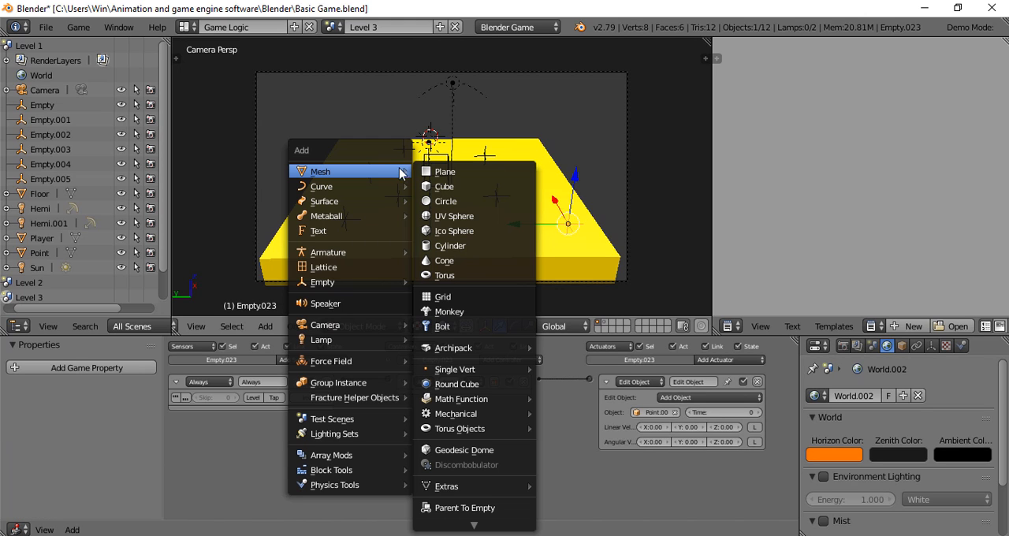
left_click(444, 186)
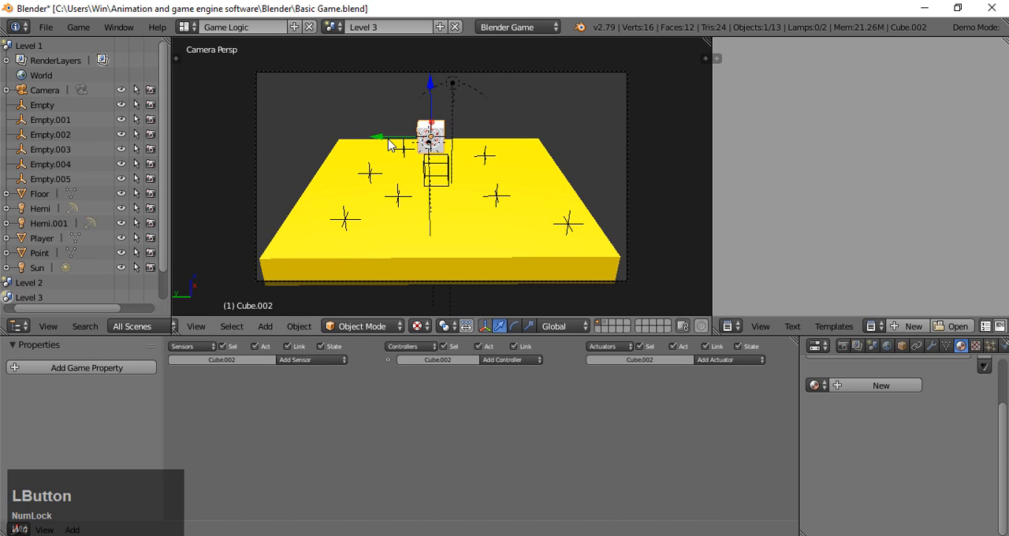
key("KP_3")
scroll(433, 153, "up", 4)
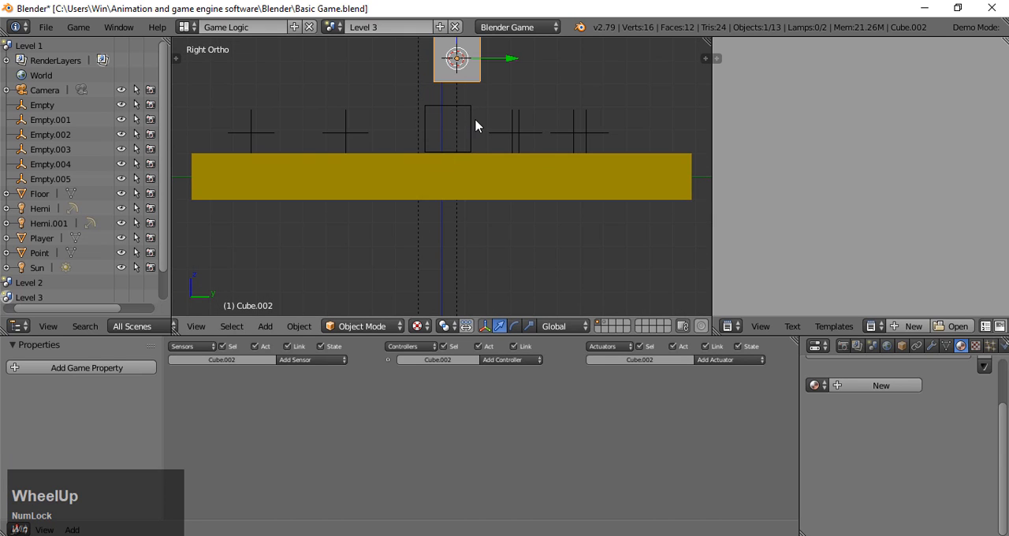
scroll(469, 91, "down", 1)
left_click_drag(454, 53, 478, 97)
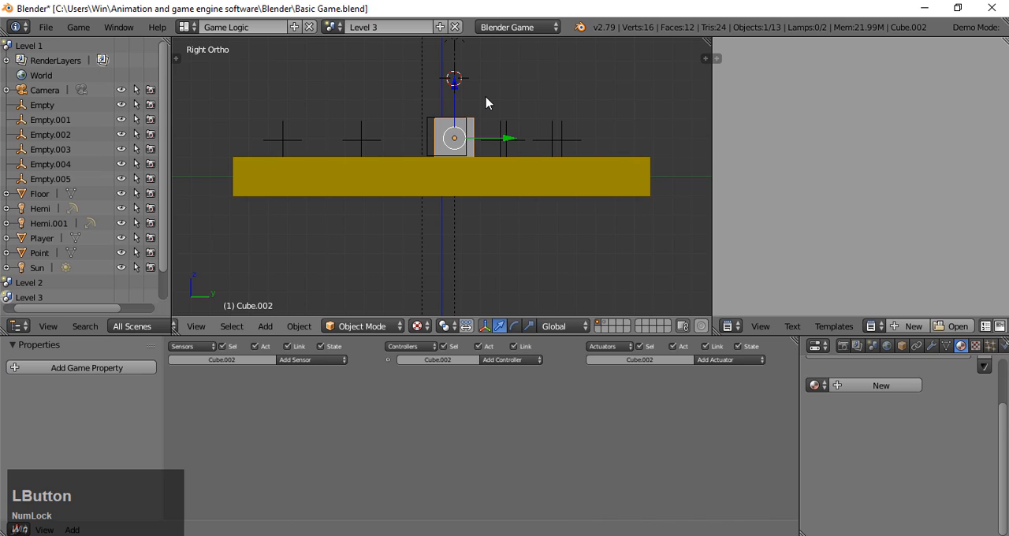
- Move the new cube along X and Y to the floor's front-right corner area, clear of the player and the empties
right_click_drag(590, 144, 604, 86)
middle_click_drag(604, 86, 587, 144)
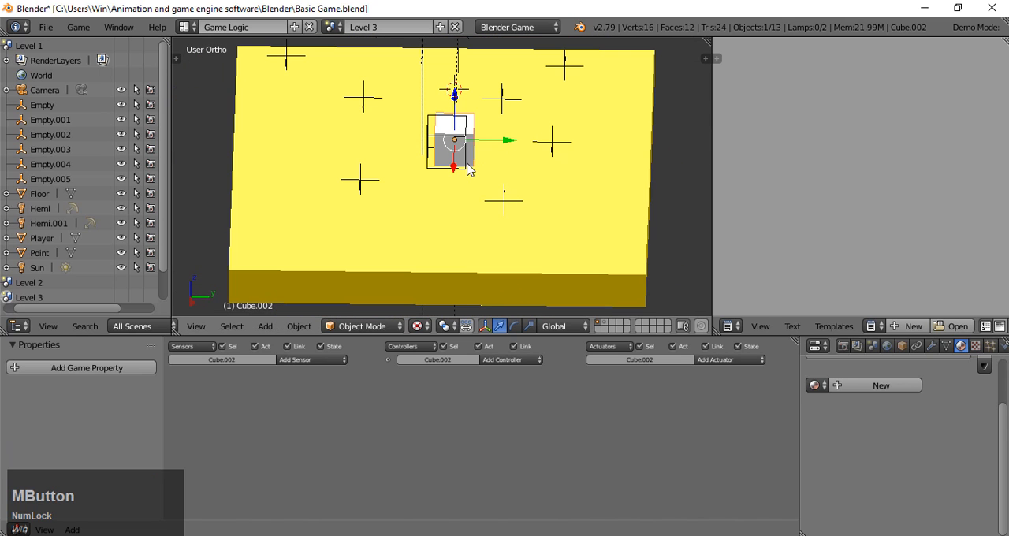
left_click_drag(453, 168, 426, 260)
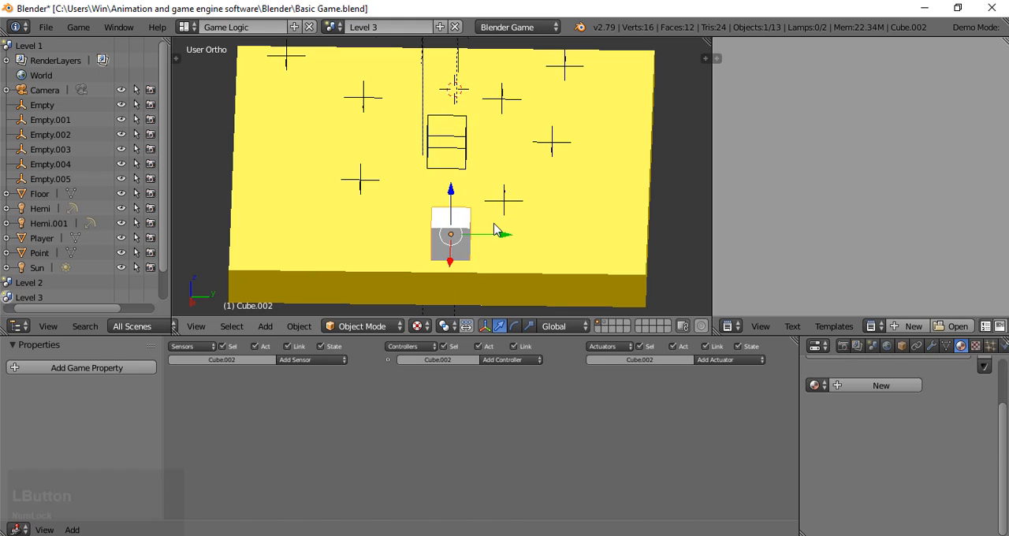
left_click_drag(486, 239, 593, 244)
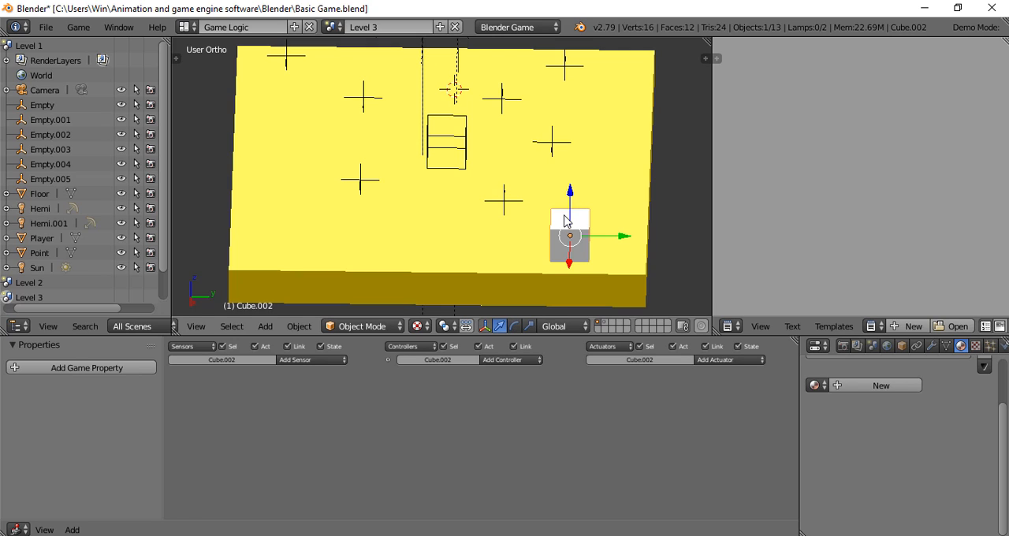
- Duplicate the cube, shift the copy along negative Y beside the original, and raise it along Z well above the floor
key("shift+d")
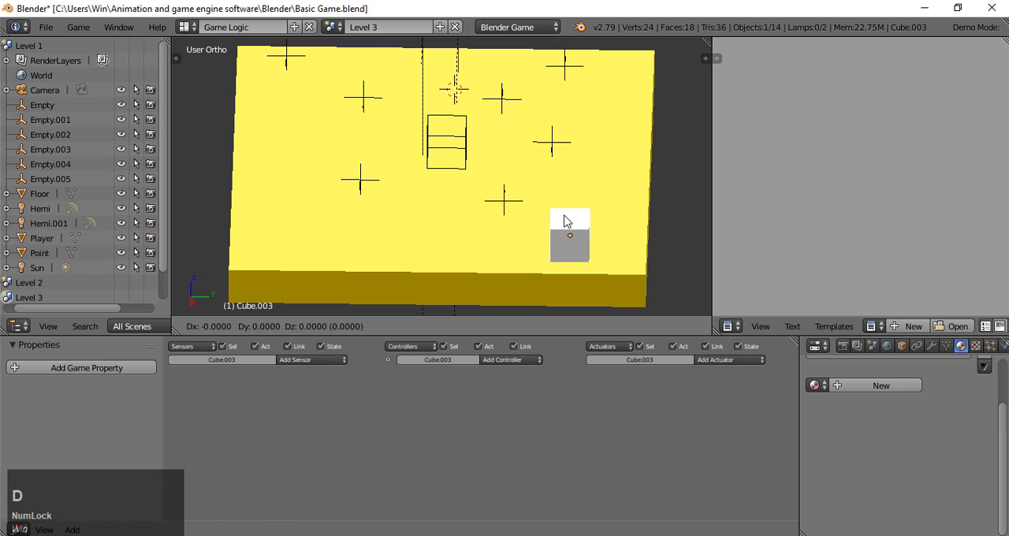
key("y")
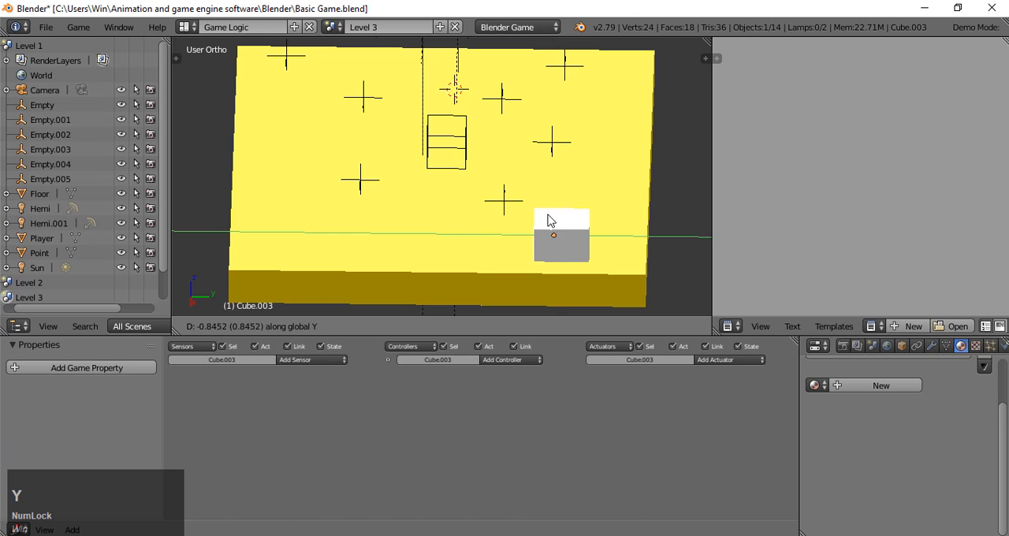
left_click(495, 221)
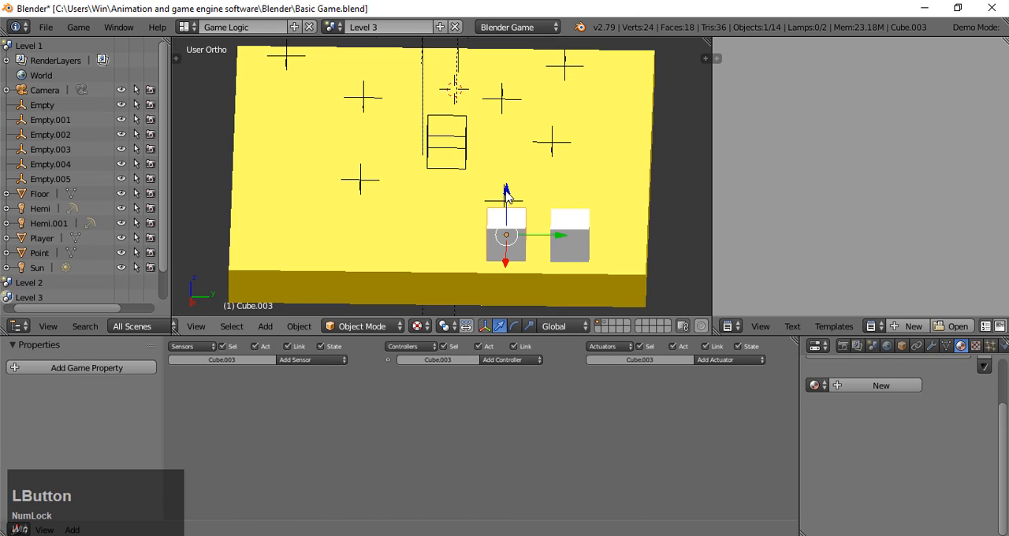
left_click_drag(505, 192, 514, 152)
middle_click_drag(659, 216, 657, 154)
left_click_drag(507, 69, 506, 57)
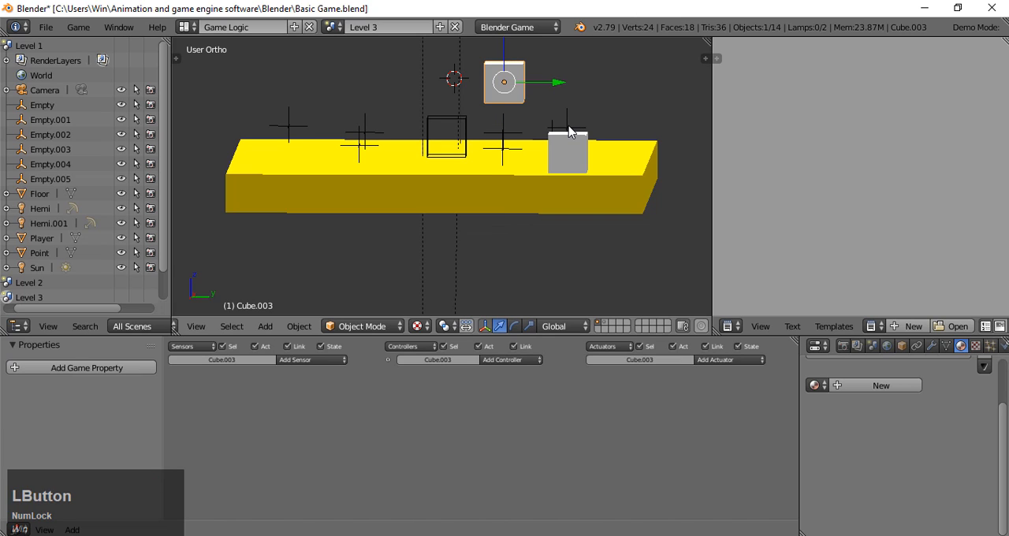
- Flatten the raised cube into a thin platform by scaling it to about 0.19 along Z
key("s")
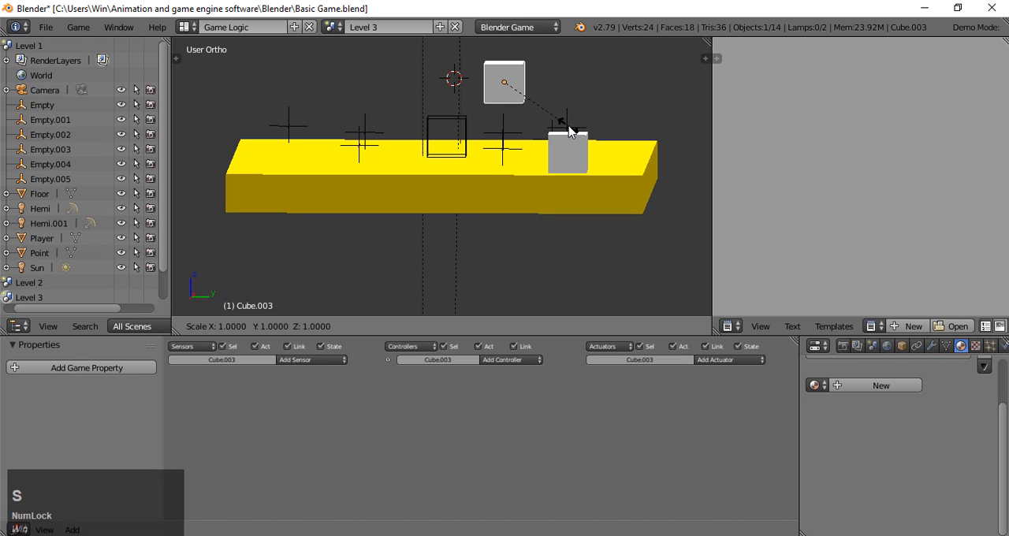
key("shift")
key("z")
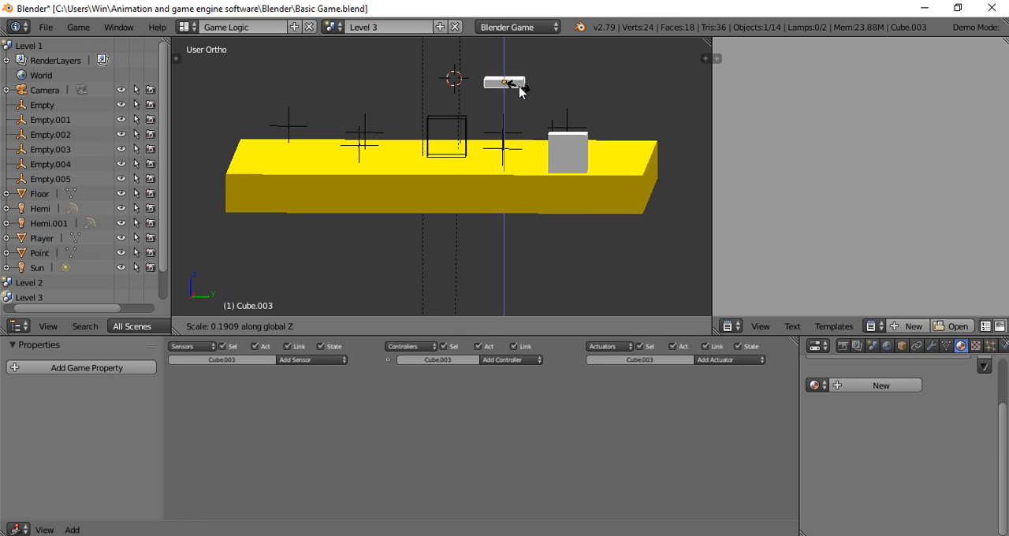
left_click(520, 91)
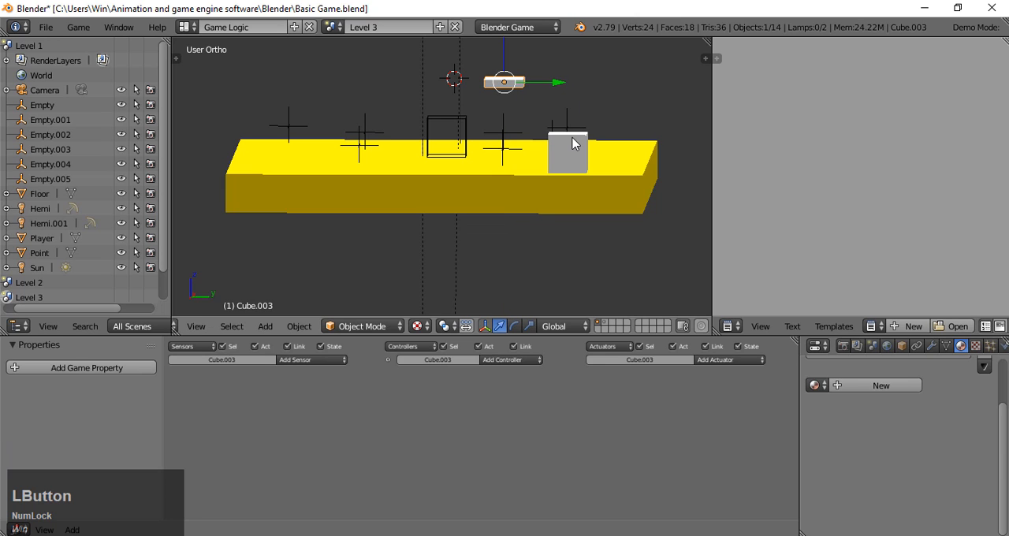
- Playtest the level from the camera view, jumping the player onto the cube and the raised platform, and end the game
key("KP_0")
key("p")
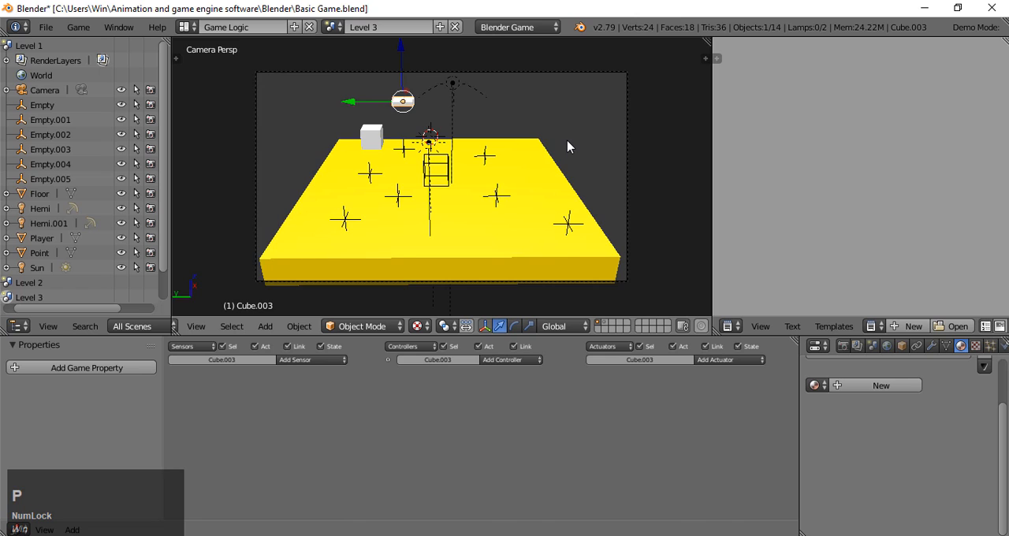
key("a")
key("w")
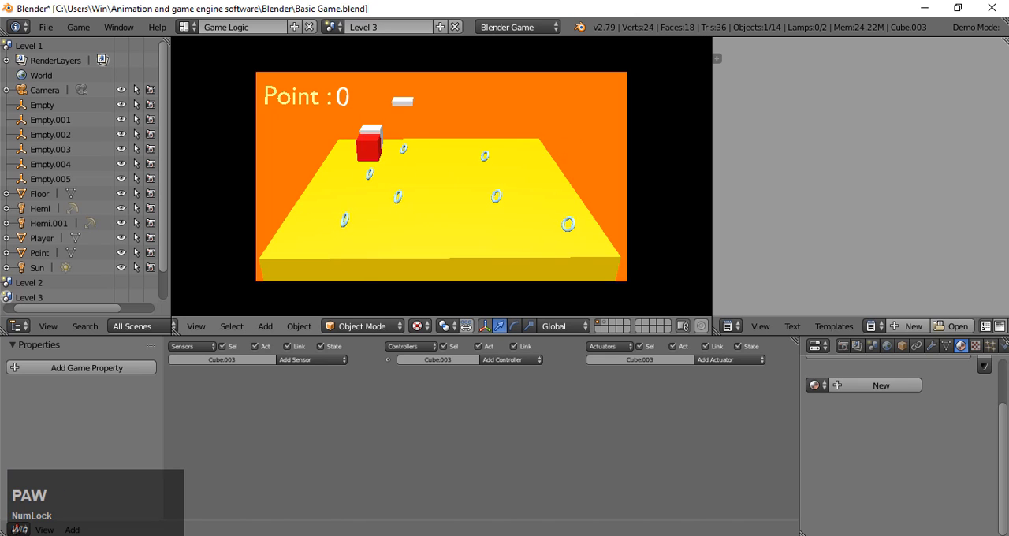
key("space")
key("w")
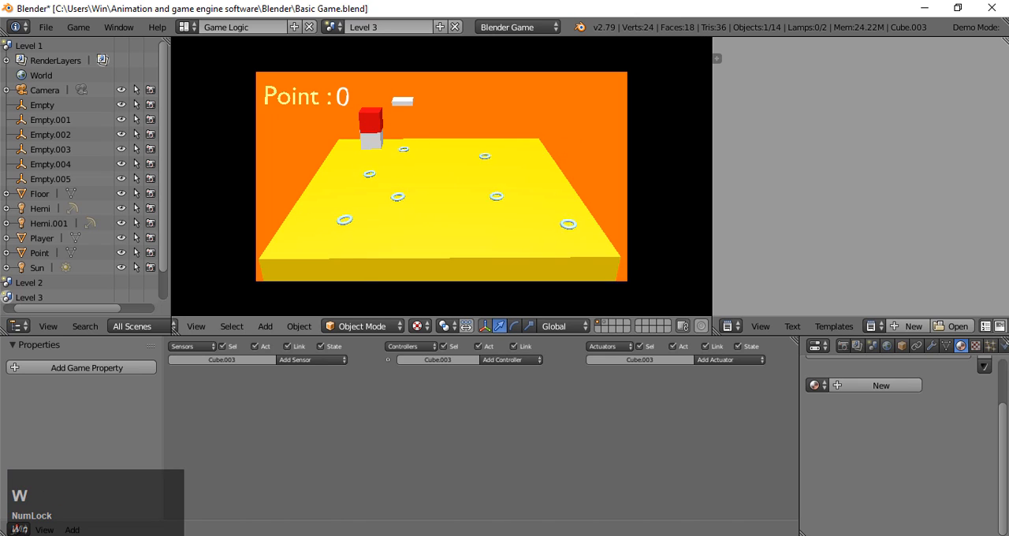
key("space")
key("d")
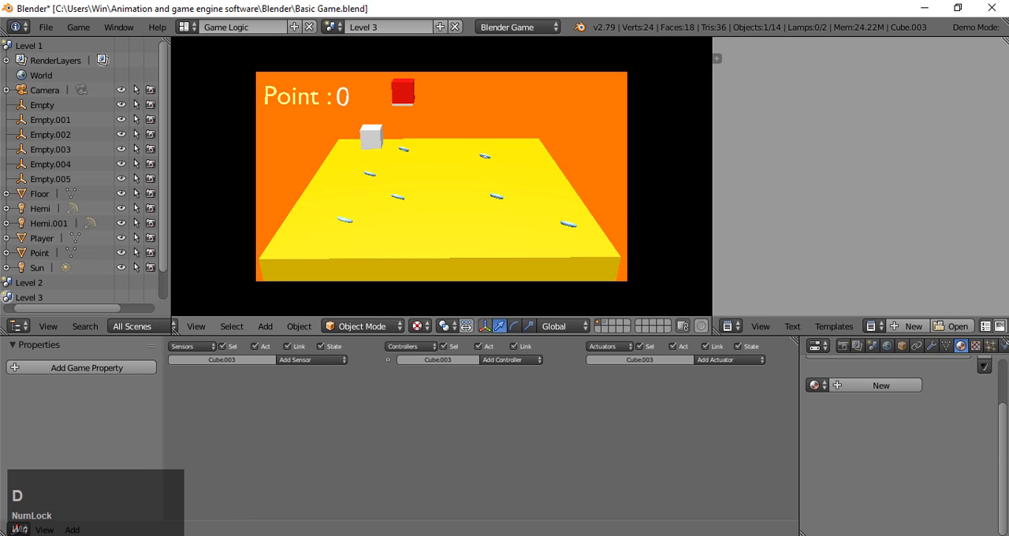
key("a")
key("a")
key("d")
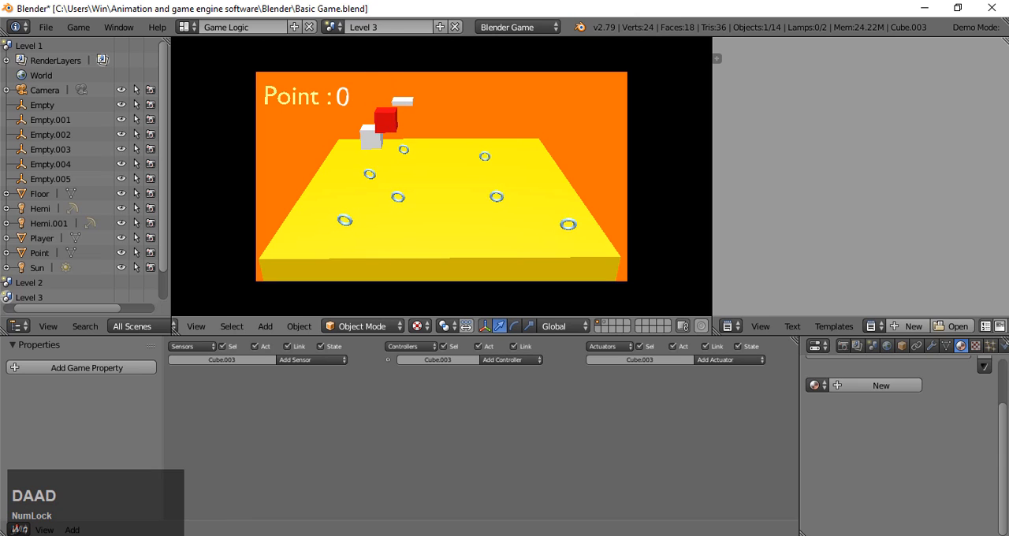
key("a")
key("d")
key("d")
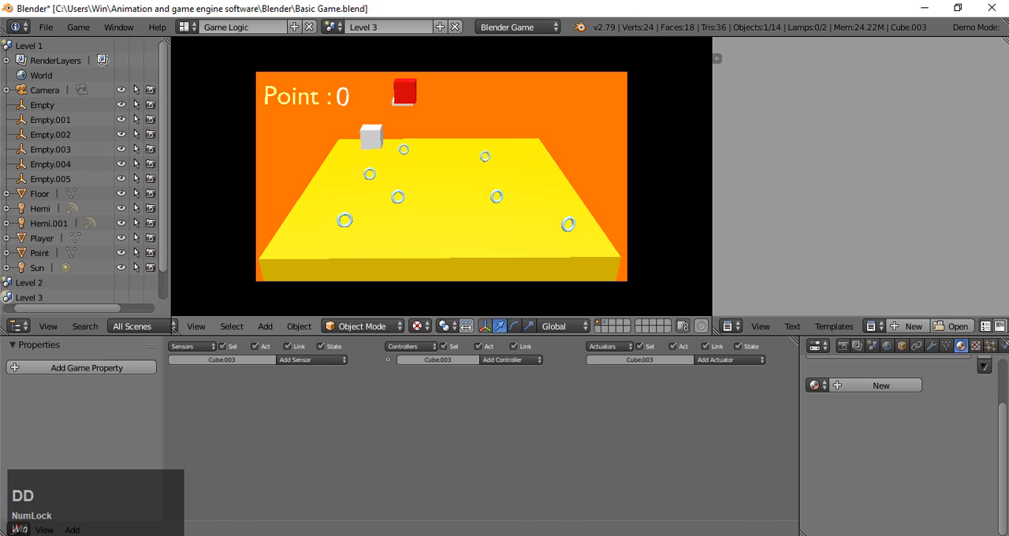
key("Escape")
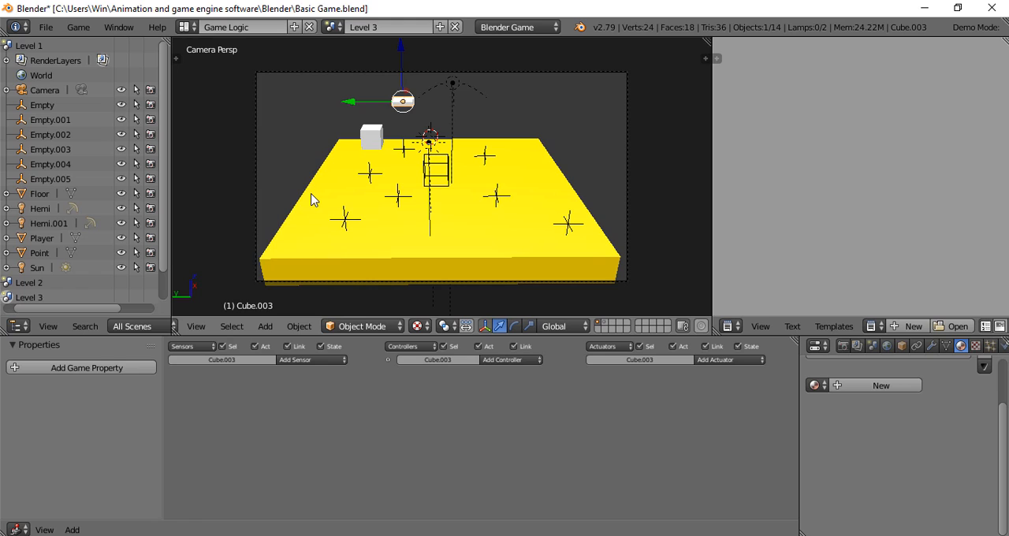
- Insert a Location keyframe for the raised platform at frame 1 and advance to frame 40
key("i")
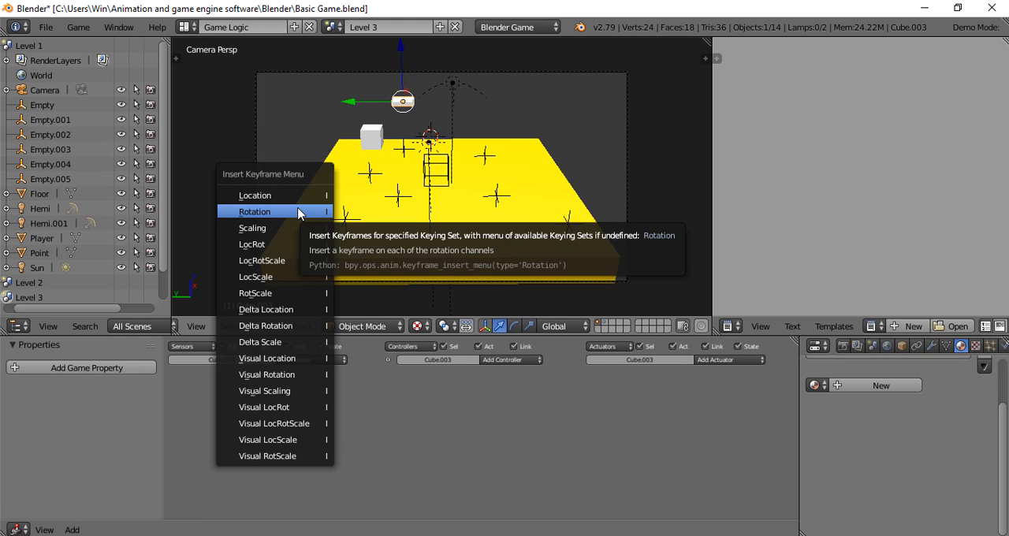
left_click(297, 196)
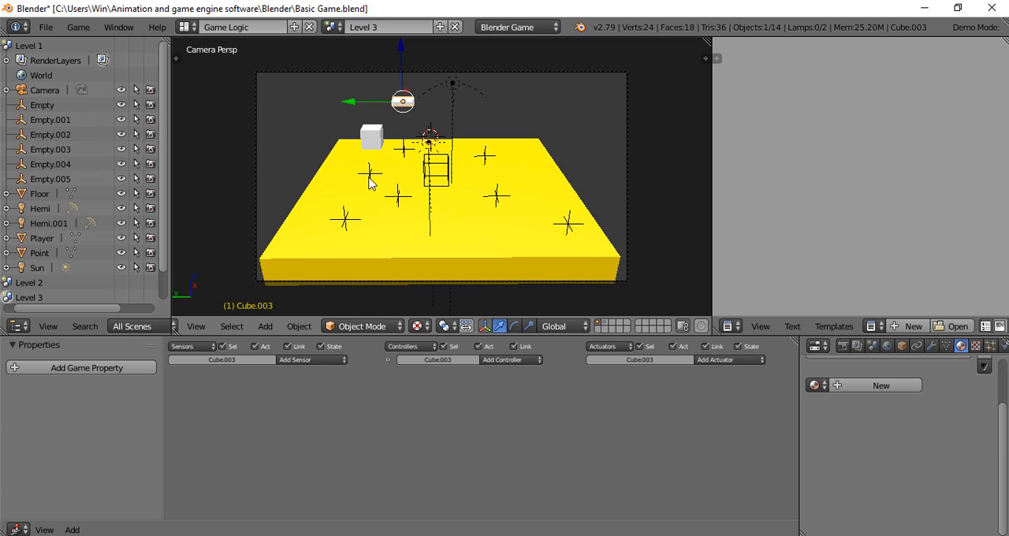
key("Right")
key("Right")
key("Right")
key("Right")
key("Right")
key("Right")
key("Right")
key("Right")
key("Right")
key("Right")
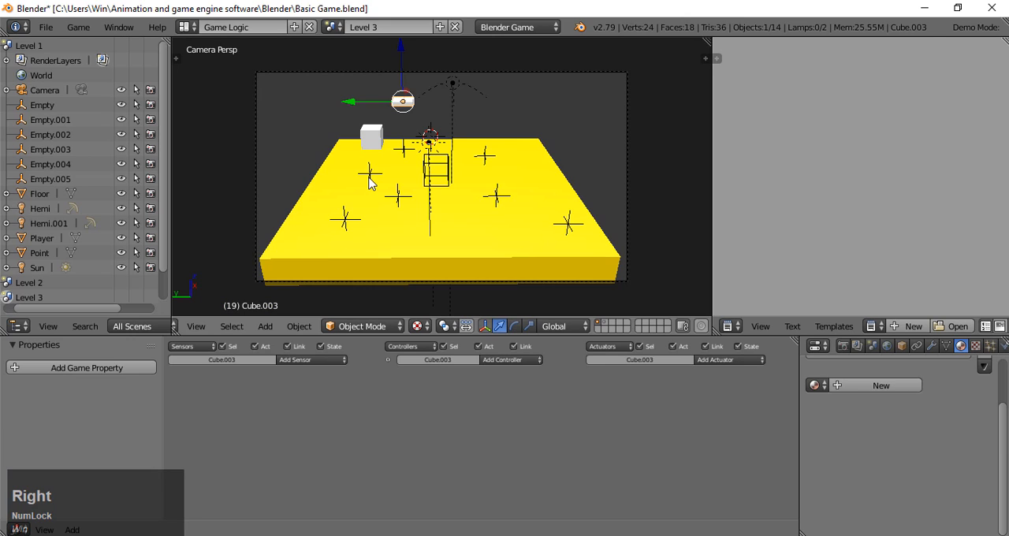
key("Right")
key("Right")
key("Right")
key("Right")
key("Right")
key("Right")
key("Right")
key("Right")
key("Right")
key("Right")
key("Right")
key("Right")
key("Right")
key("Right")
key("Right")
key("Right")
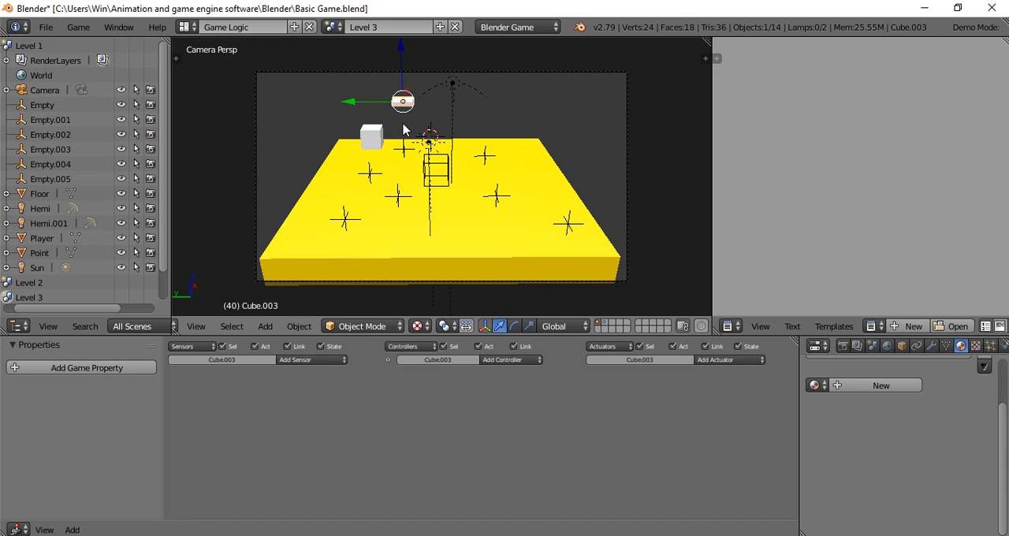
- Move the raised platform -6 units along Y and insert a Location keyframe at frame 40
key("g")
key("y")
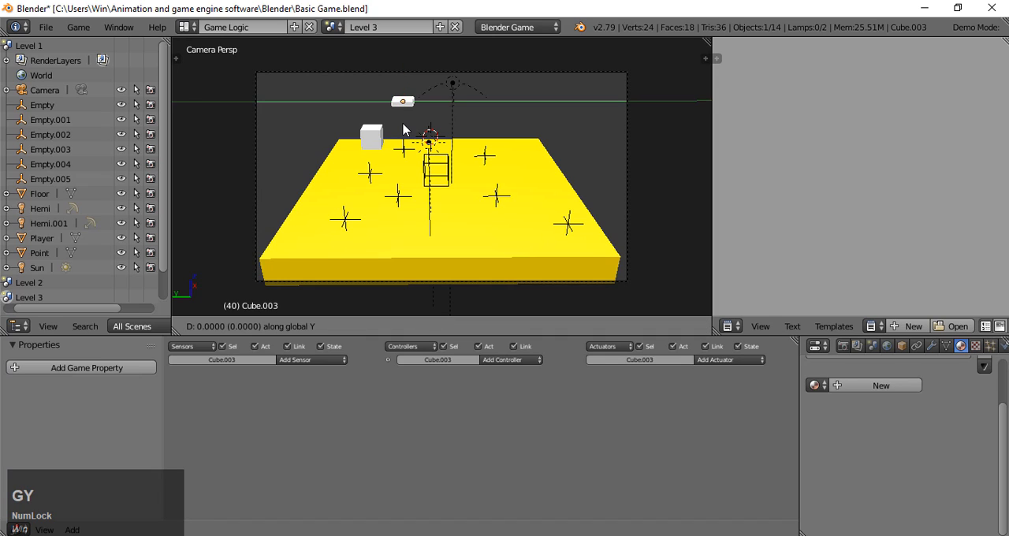
key("KP_5")
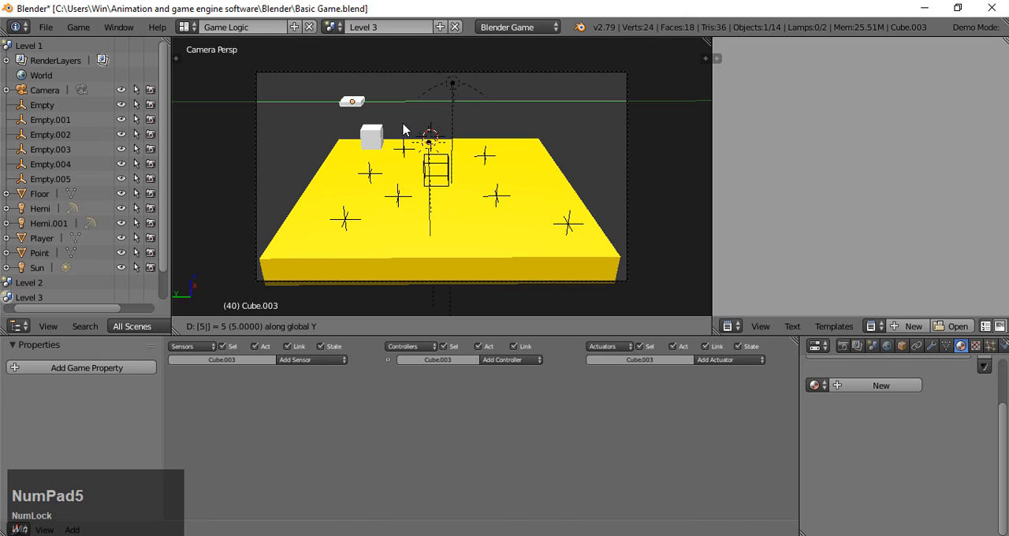
key("KP_Subtract")
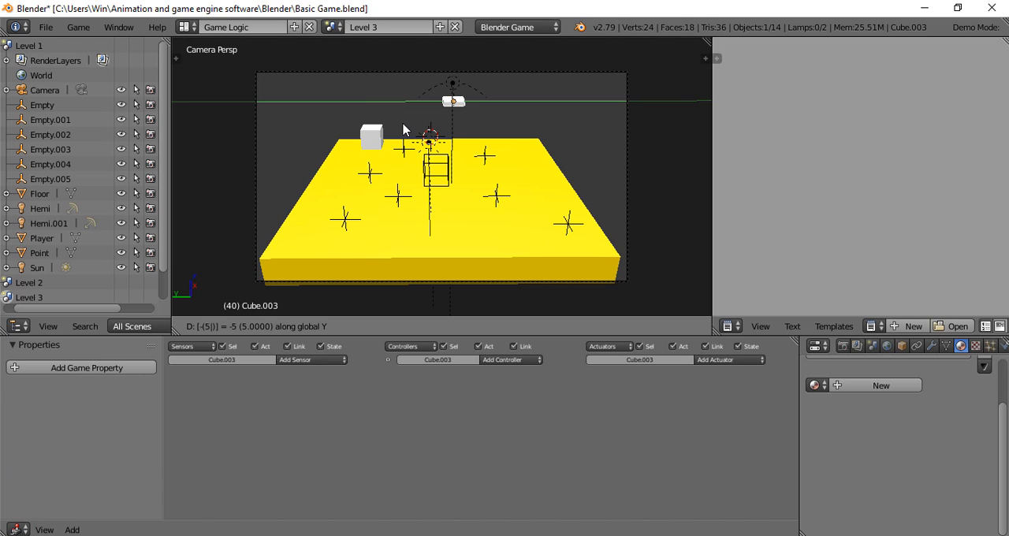
key("BackSpace")
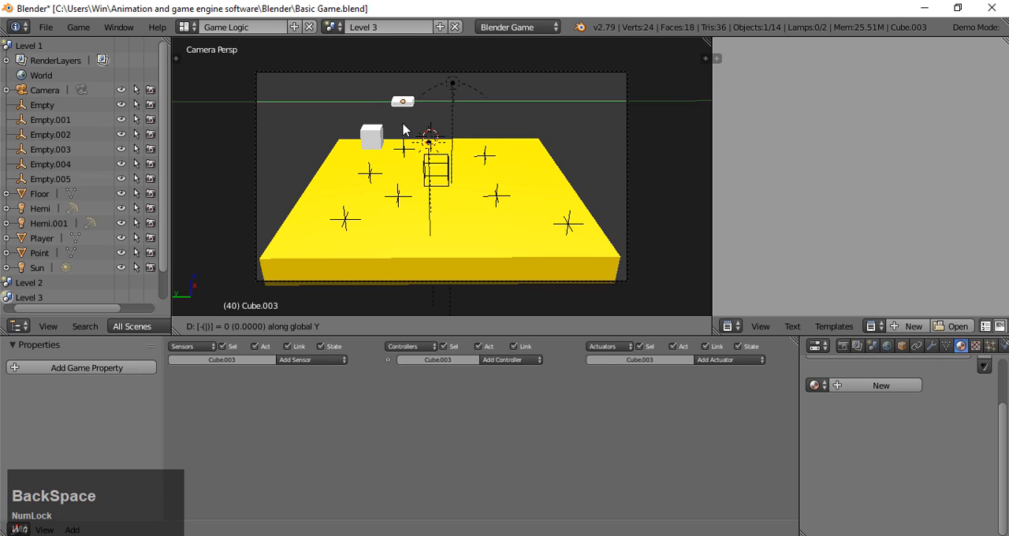
key("KP_6")
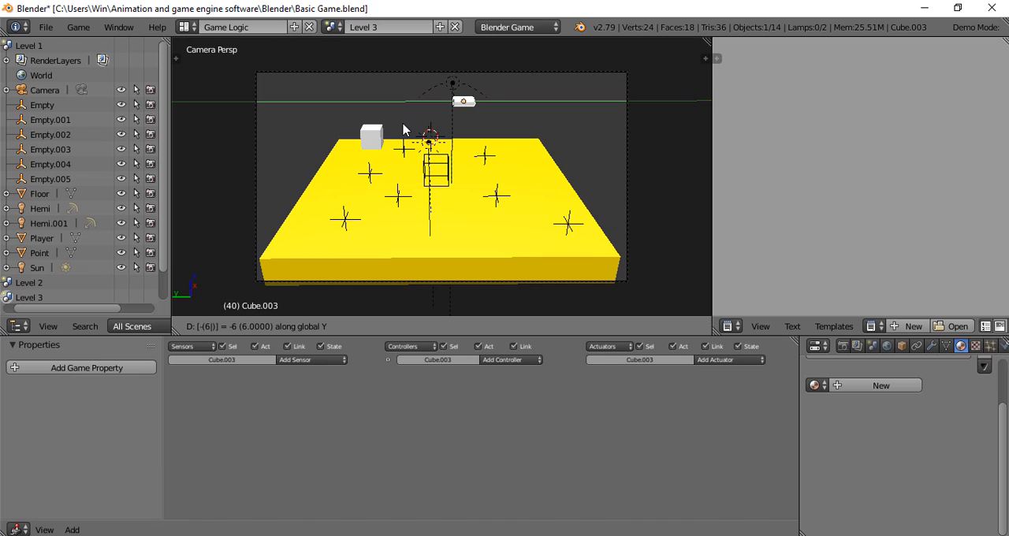
left_click(403, 129)
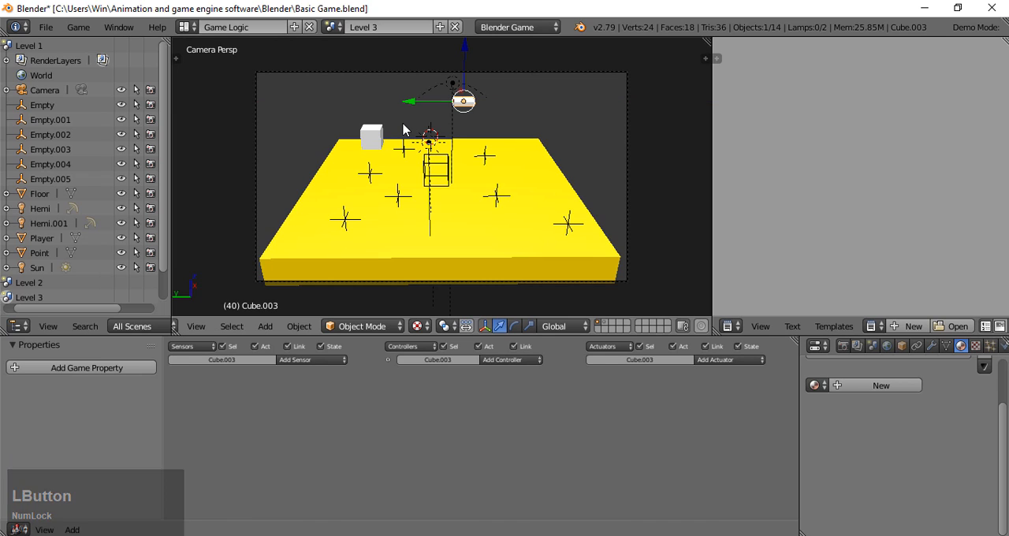
key("i")
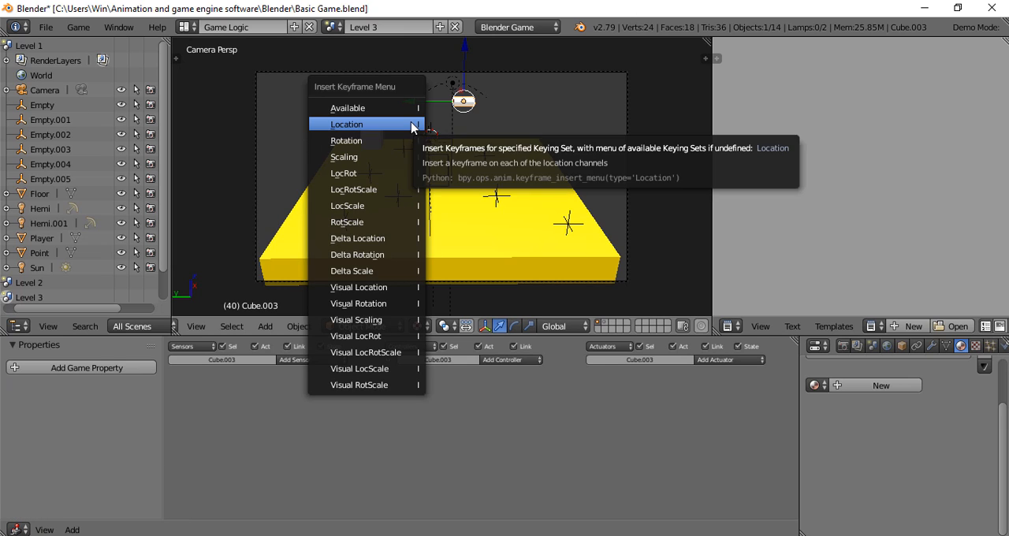
left_click(411, 127)
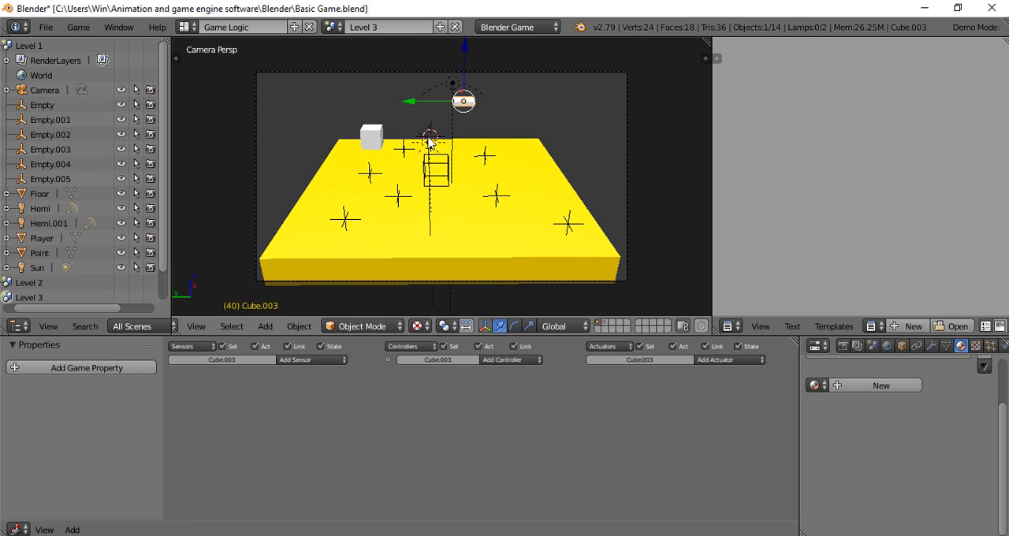
- At frame 80, move the raised platform 6 units along Y and insert a Location keyframe
key("Right")
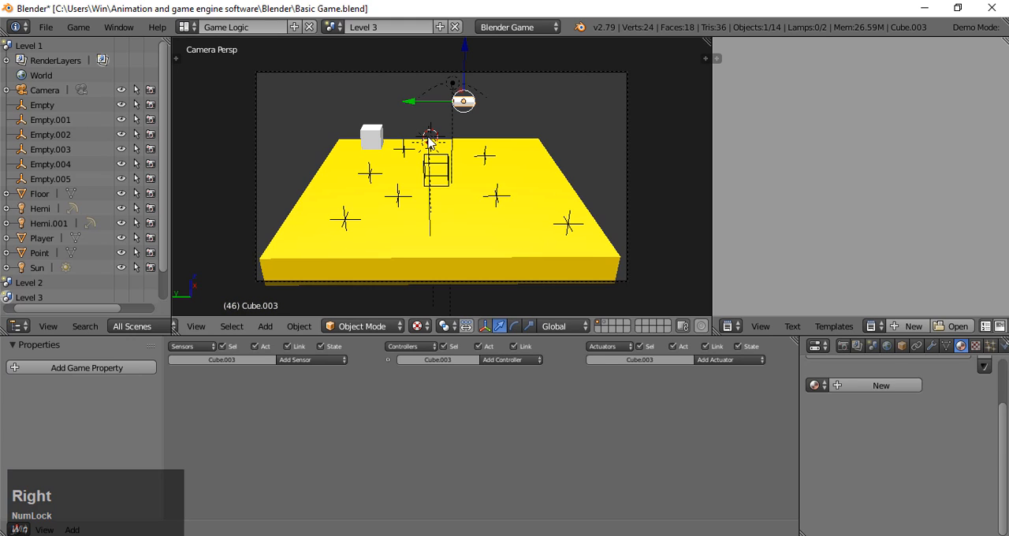
key("Right")
key("Right")
key("Left")
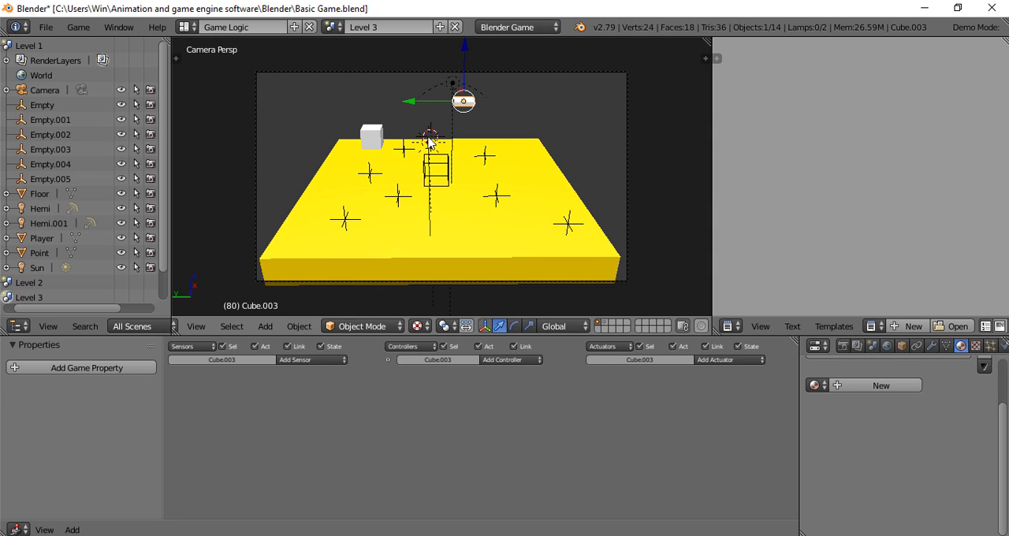
key("g")
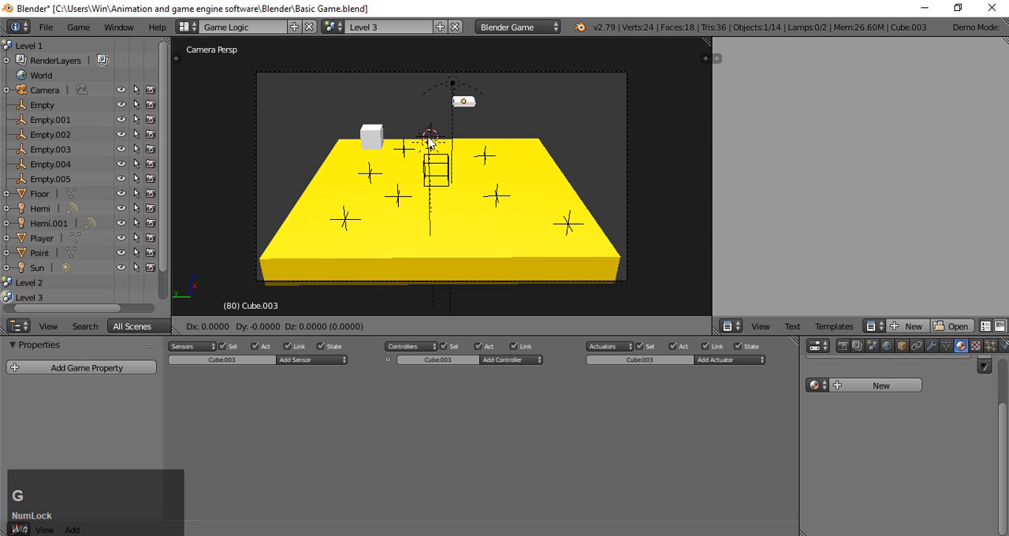
key("y")
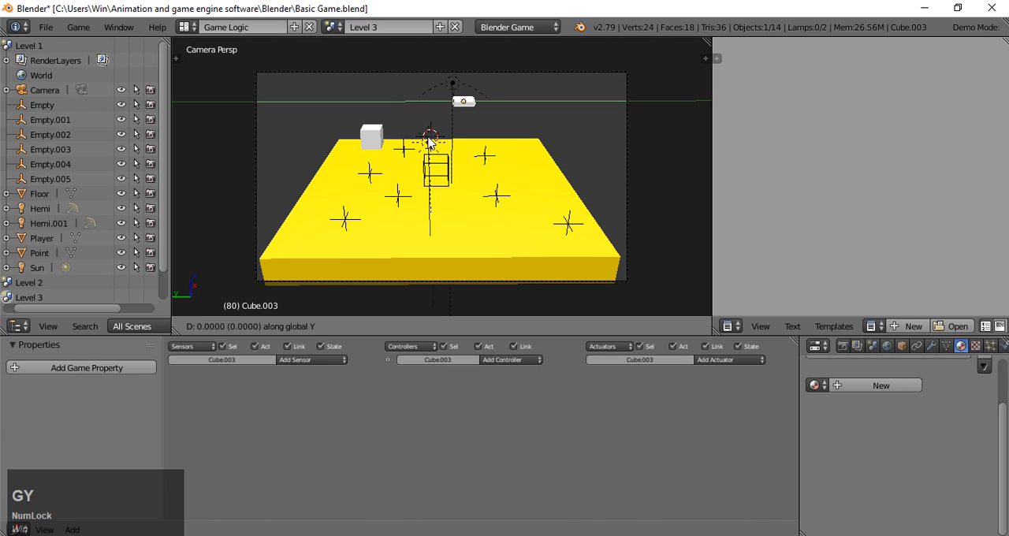
key("KP_6")
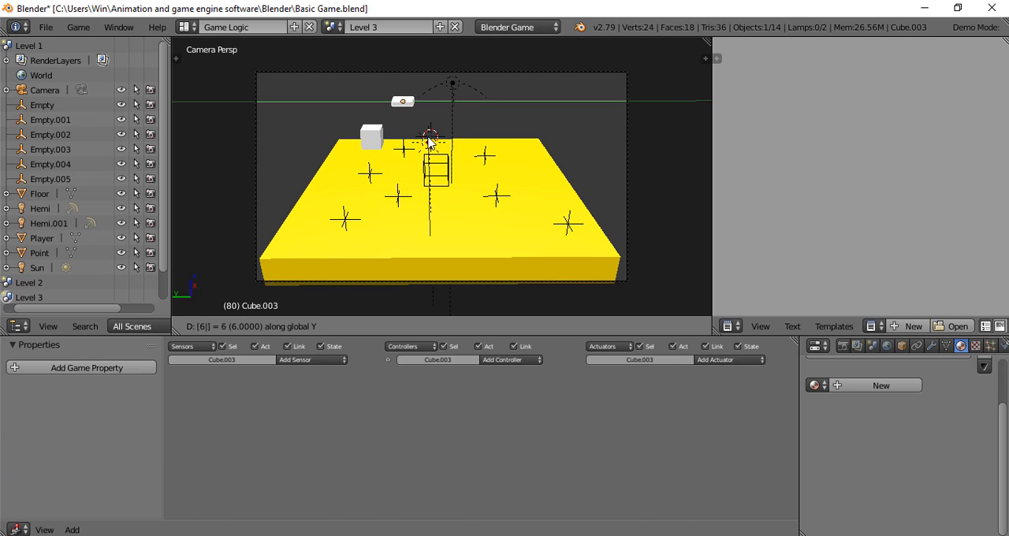
key("Return")
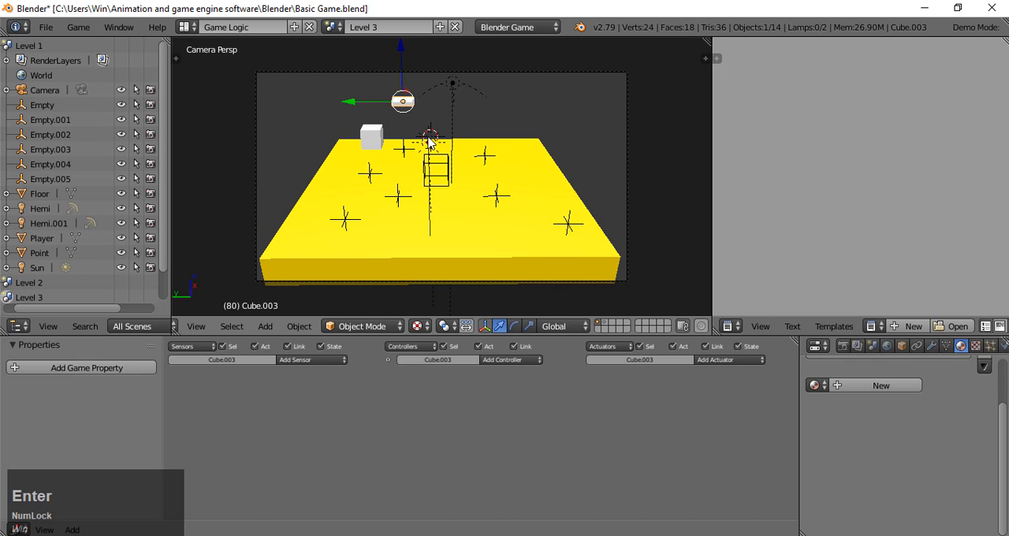
key("i")
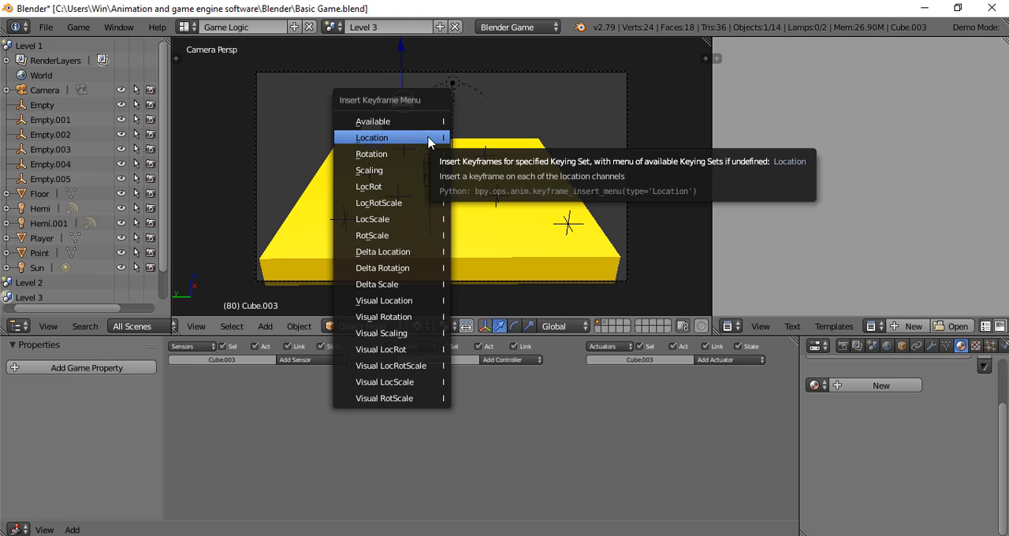
left_click(428, 140)
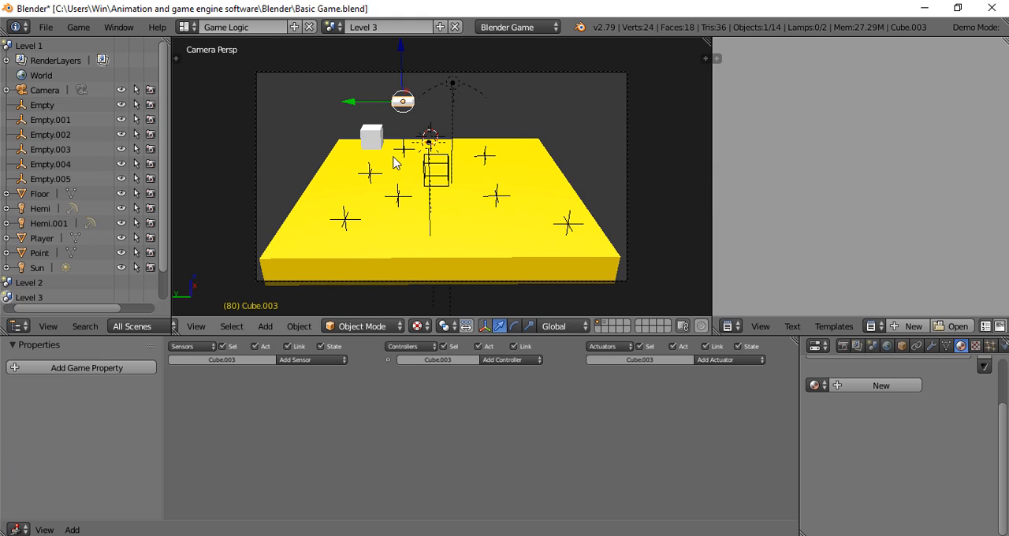
- Playtest Level 3 from the camera view to check the keyframed platform, and end the game
key("p")
key("a")
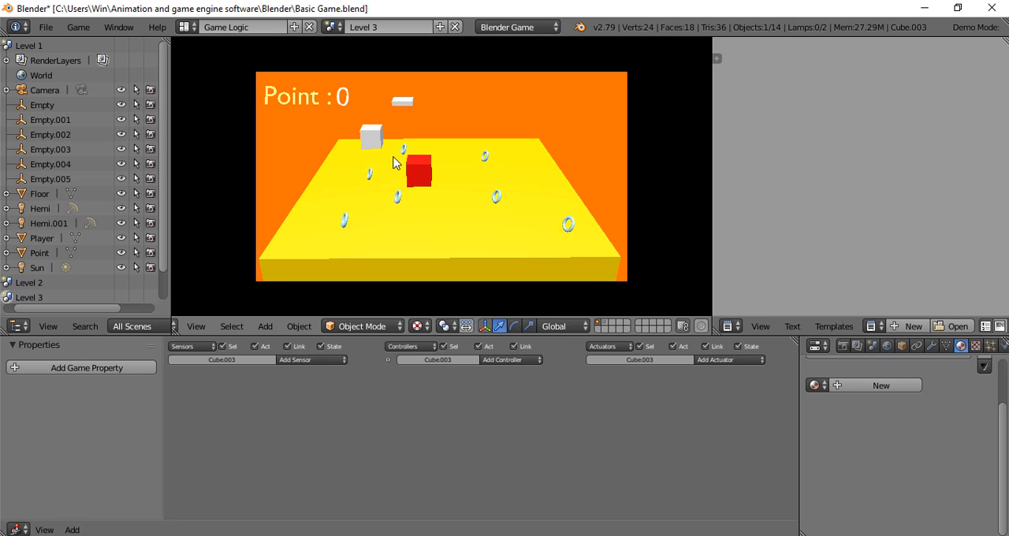
key("Escape")
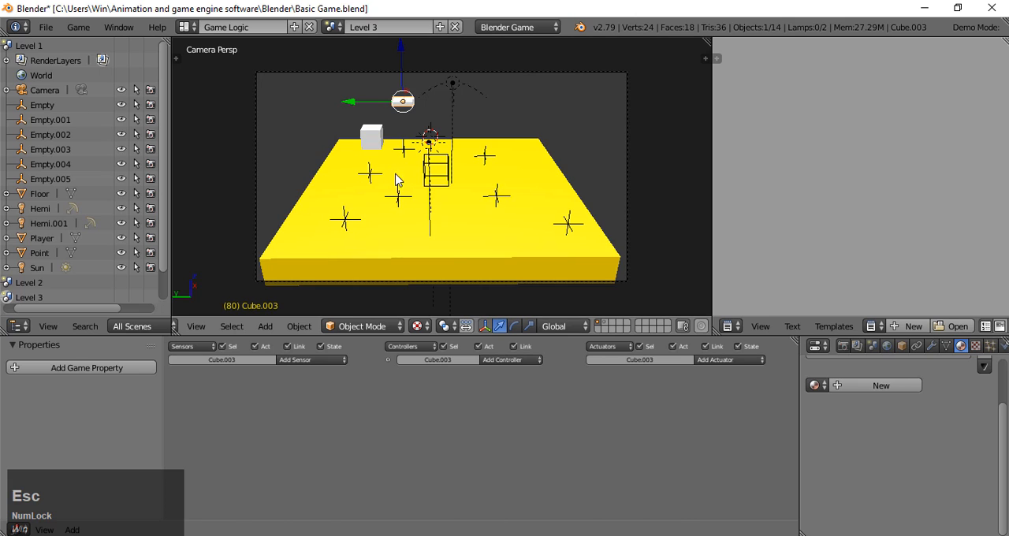
- Add an Always sensor and an Action actuator to the raised platform
left_click(294, 361)
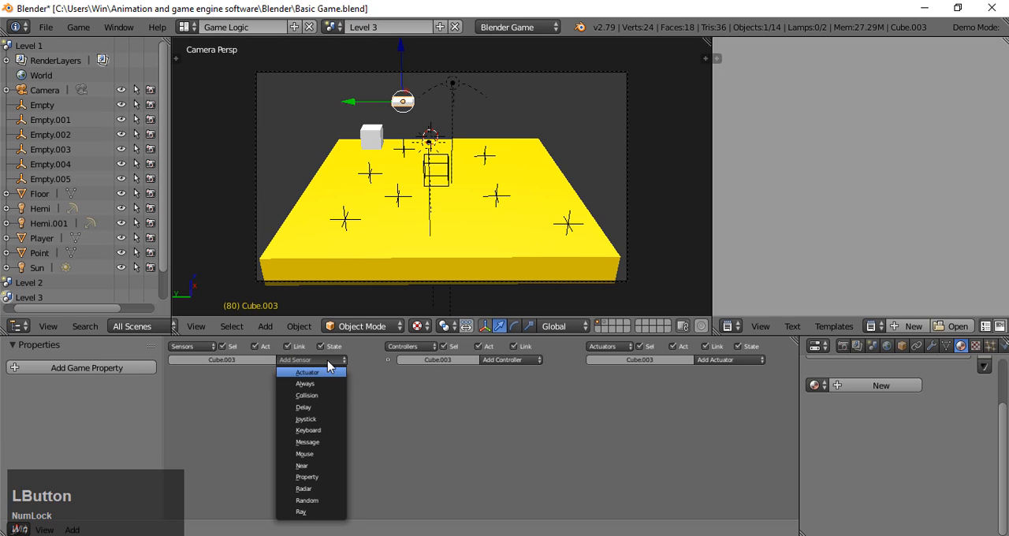
left_click(329, 383)
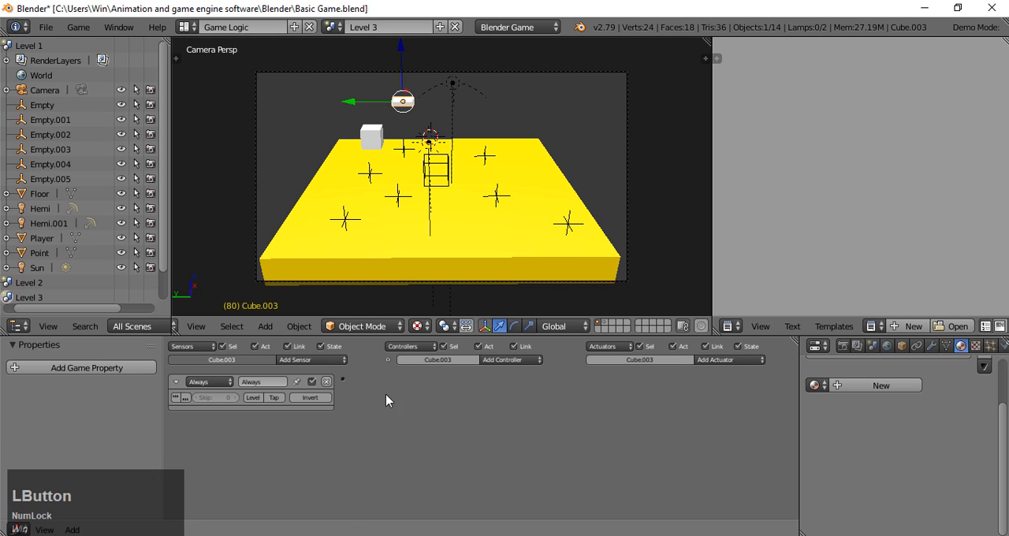
left_click(732, 361)
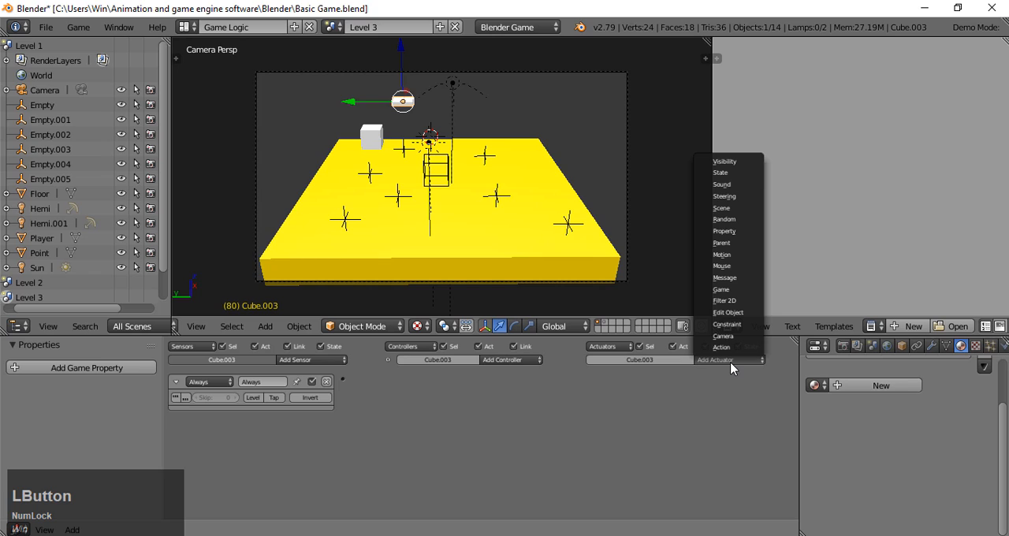
left_click(730, 352)
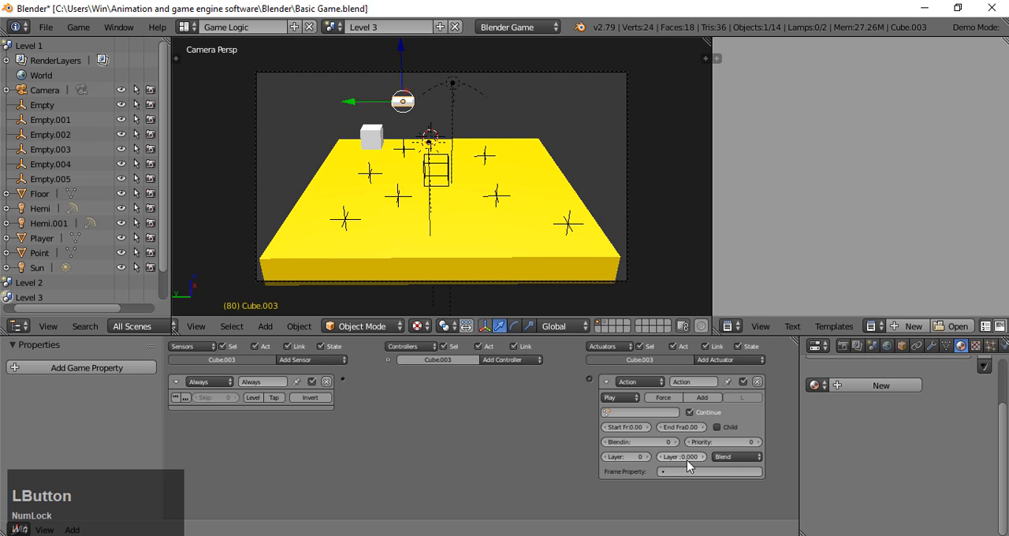
- Assign Cube.003Action to the platform's Action actuator and set its play mode to Loop End
left_click(651, 413)
left_click(646, 429)
left_click(628, 400)
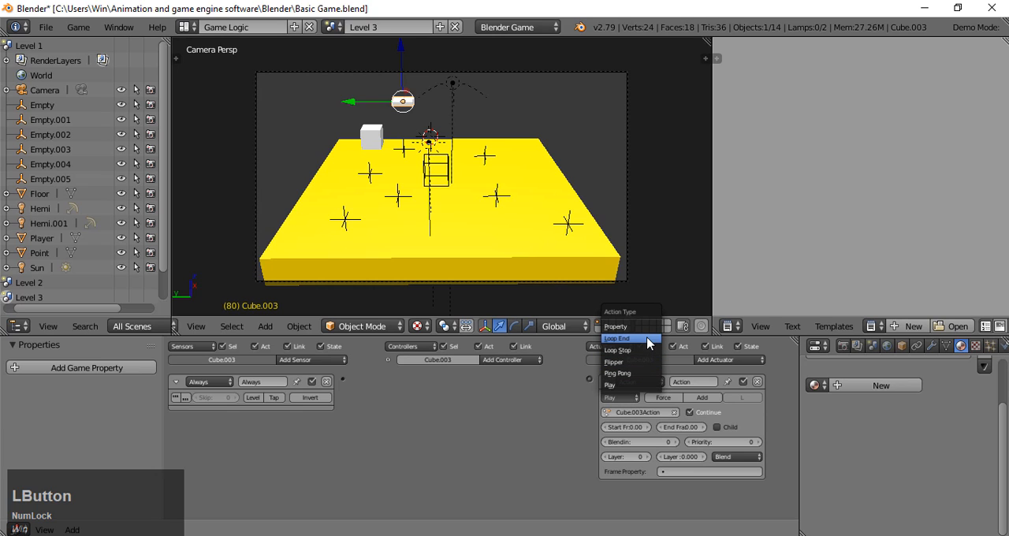
left_click(648, 339)
- Set the action's start frame to 1 and end frame to 80, and link the Always sensor to the Action actuator
left_click(640, 427)
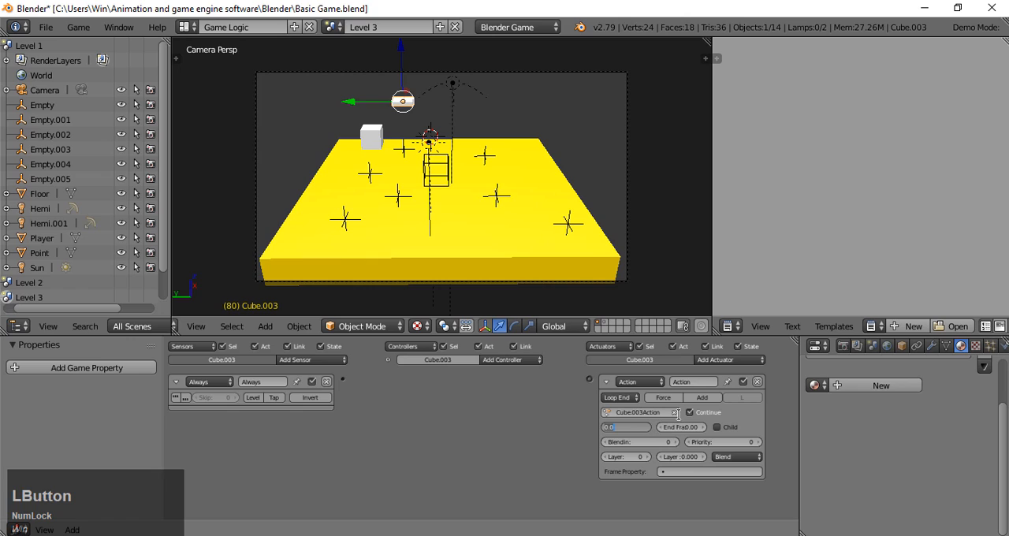
left_click(748, 415)
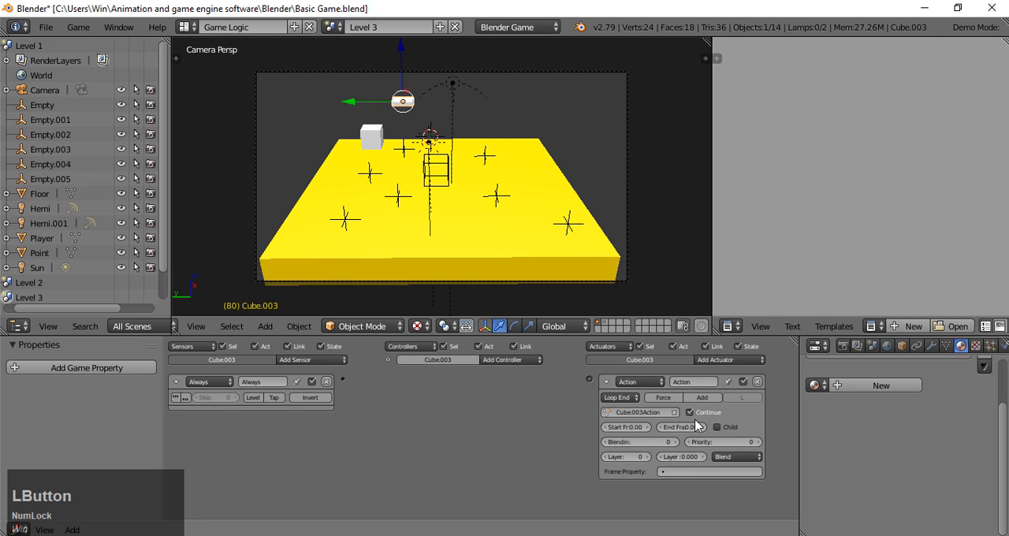
left_click(621, 428)
type("1")
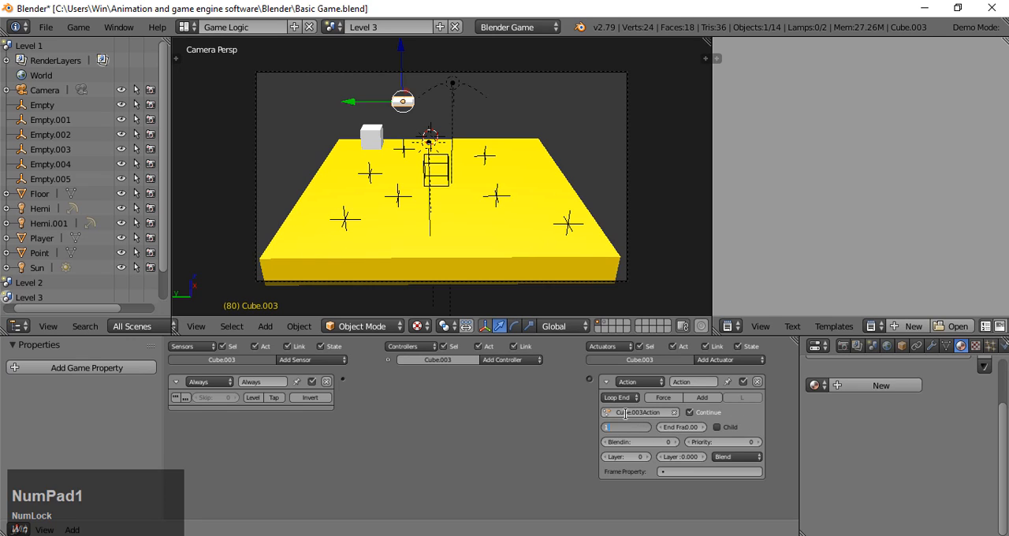
key("Return")
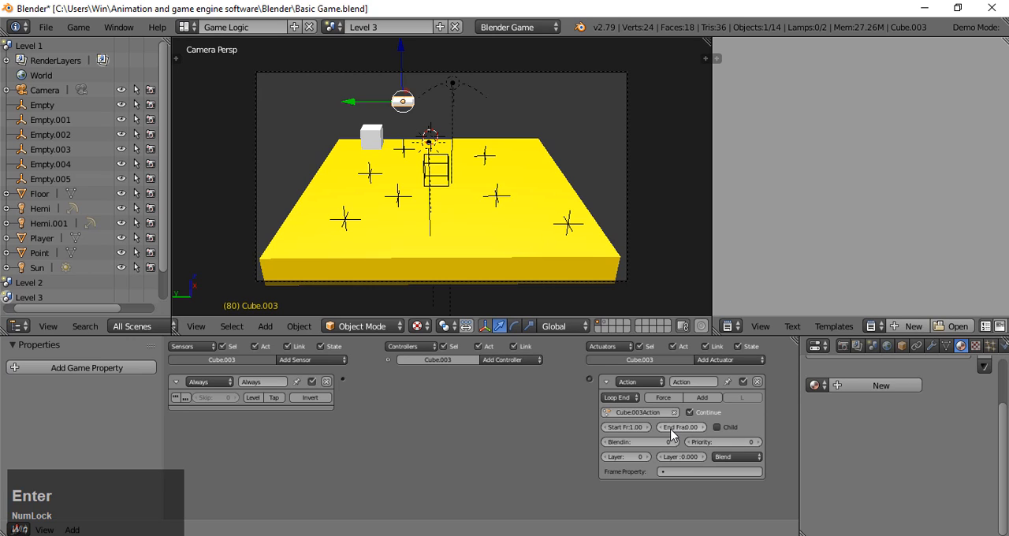
left_click(661, 428)
type("80")
key("Return")
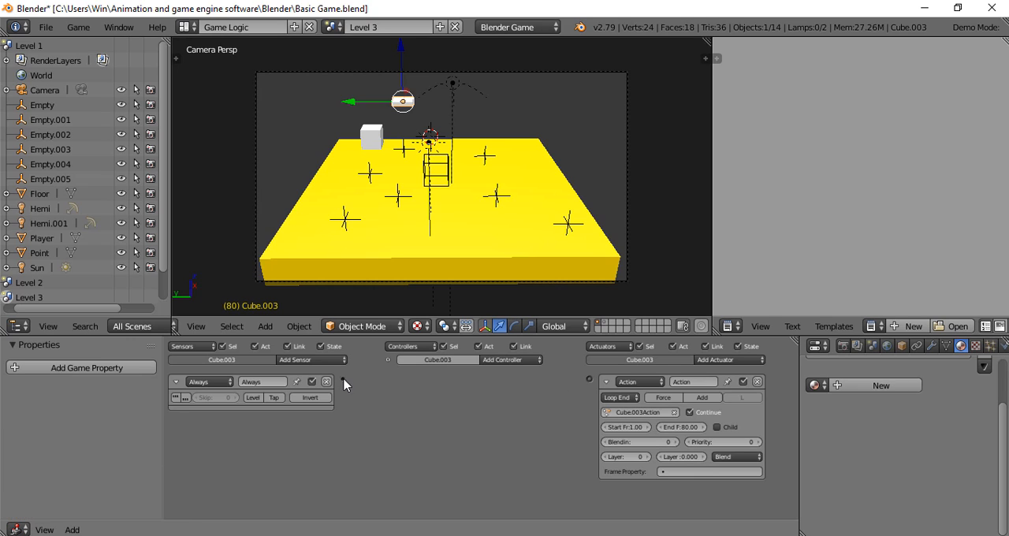
left_click_drag(344, 383, 590, 379)
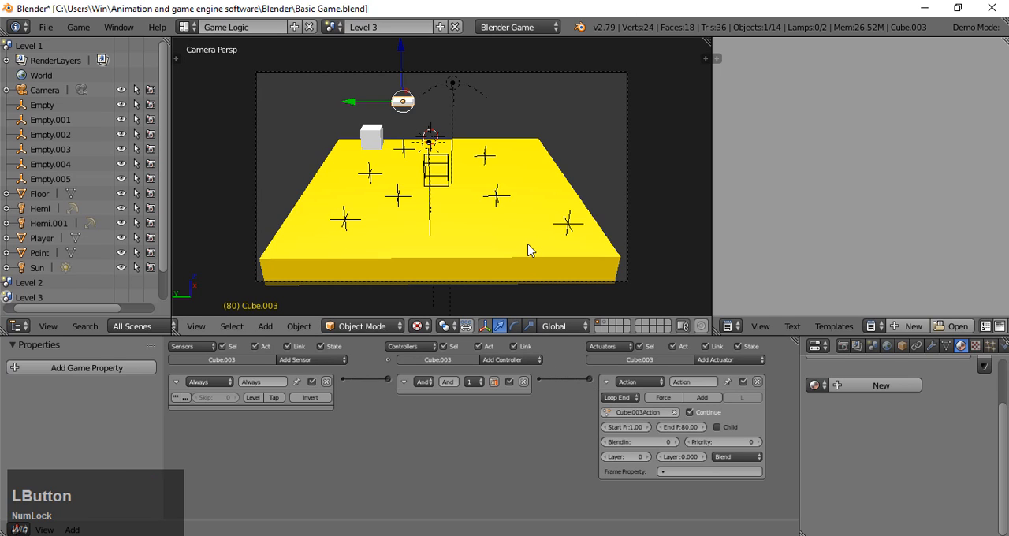
- Playtest the looping platform, jumping the player onto the step cube, and end the game
key("p")
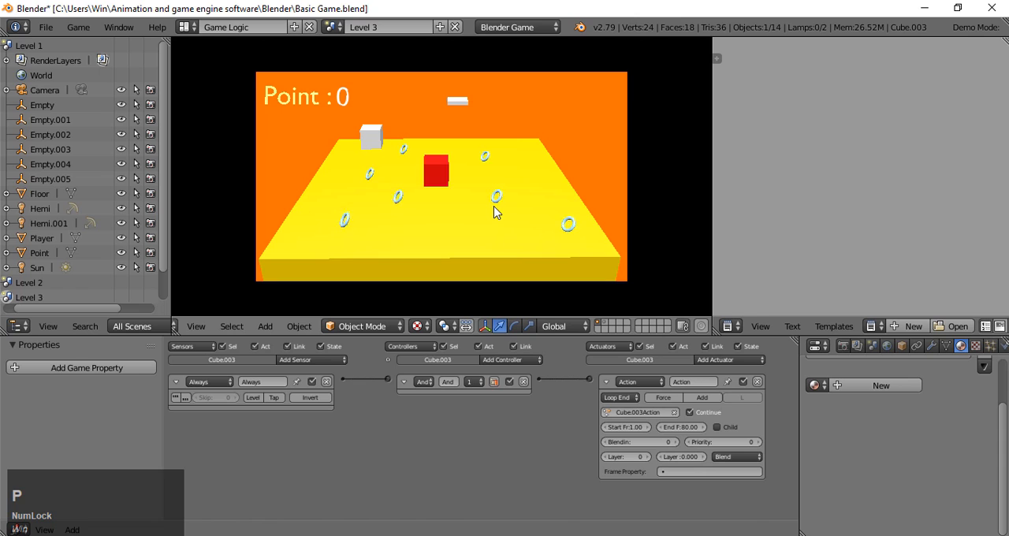
key("w")
key("a")
key("a")
key("w")
key("w")
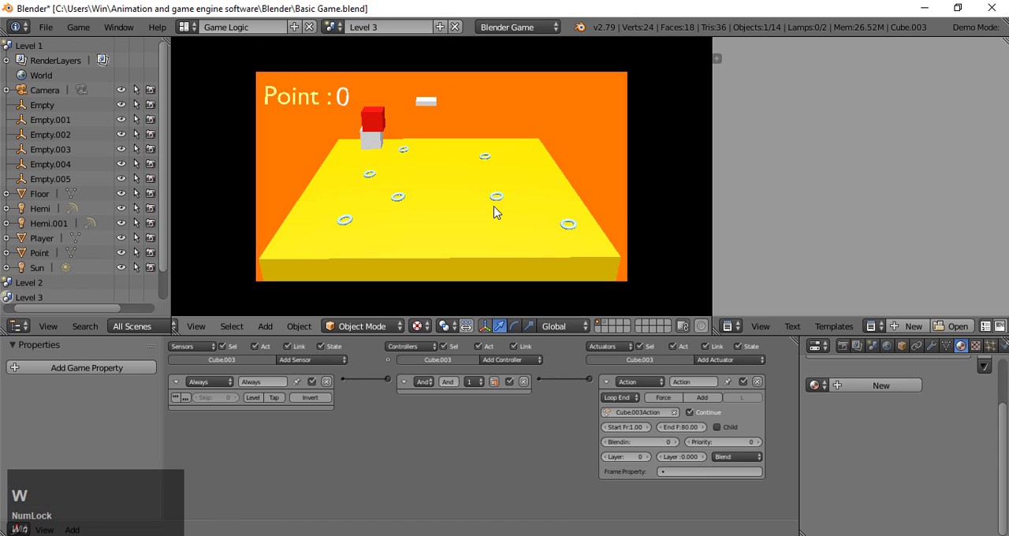
key("a")
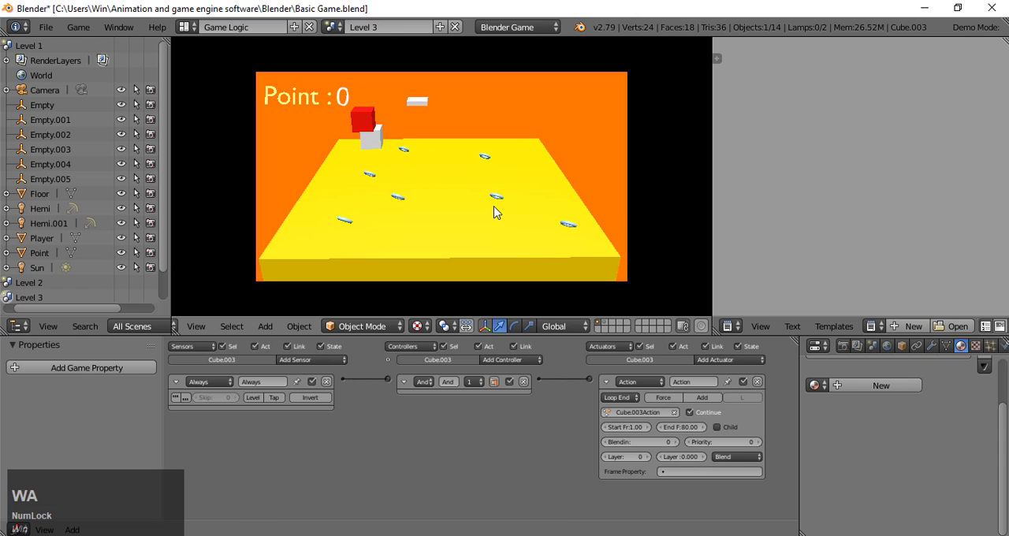
key("Escape")
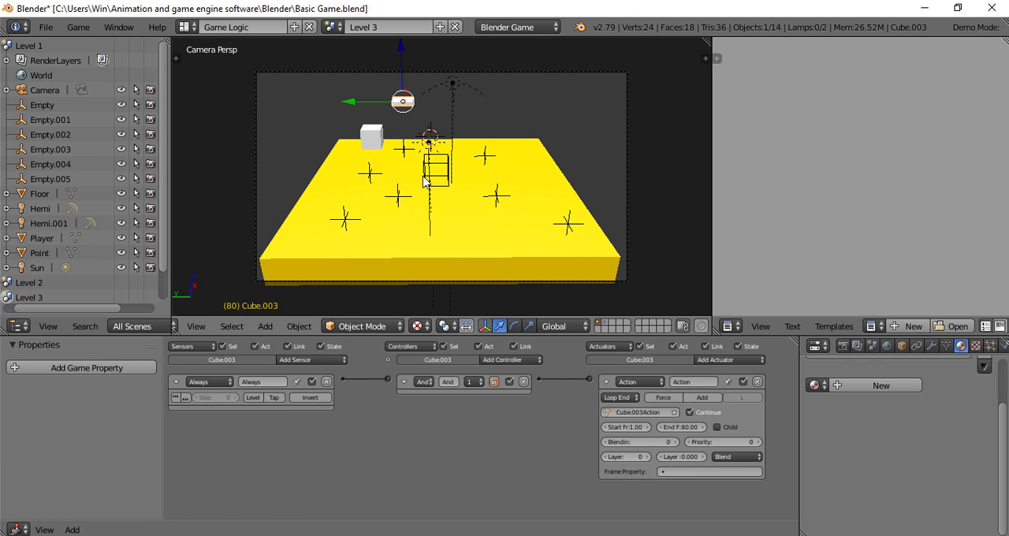
key("shift")
key("shift+a")
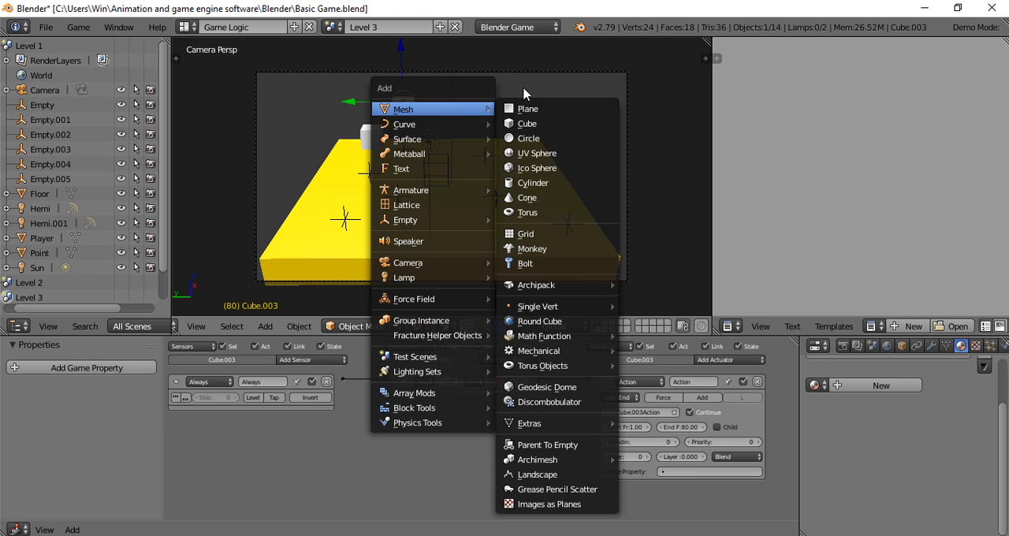
right_click(629, 131)
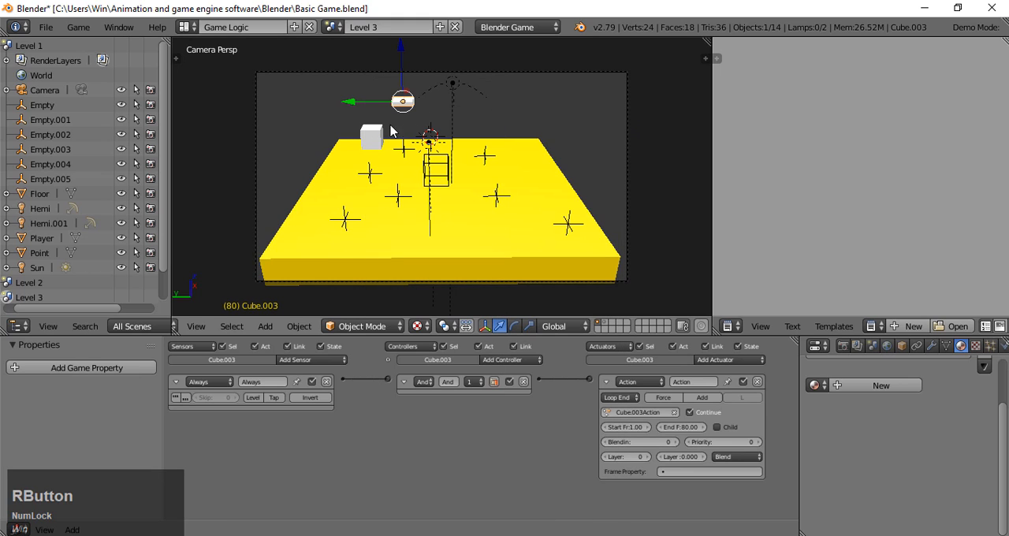
- Duplicate the step cube and move the copy along negative Y to the opposite side of the floor
right_click(371, 150)
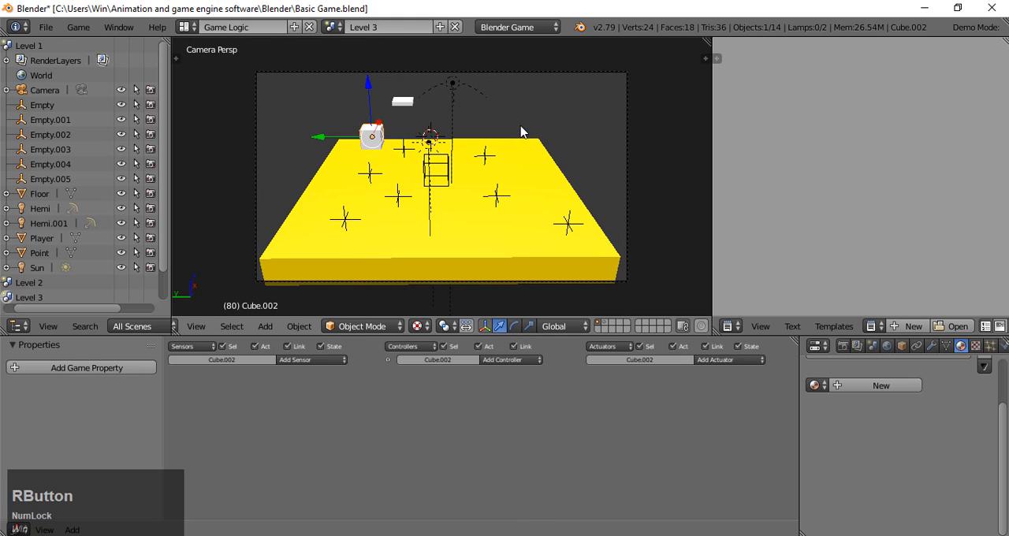
key("shift+d")
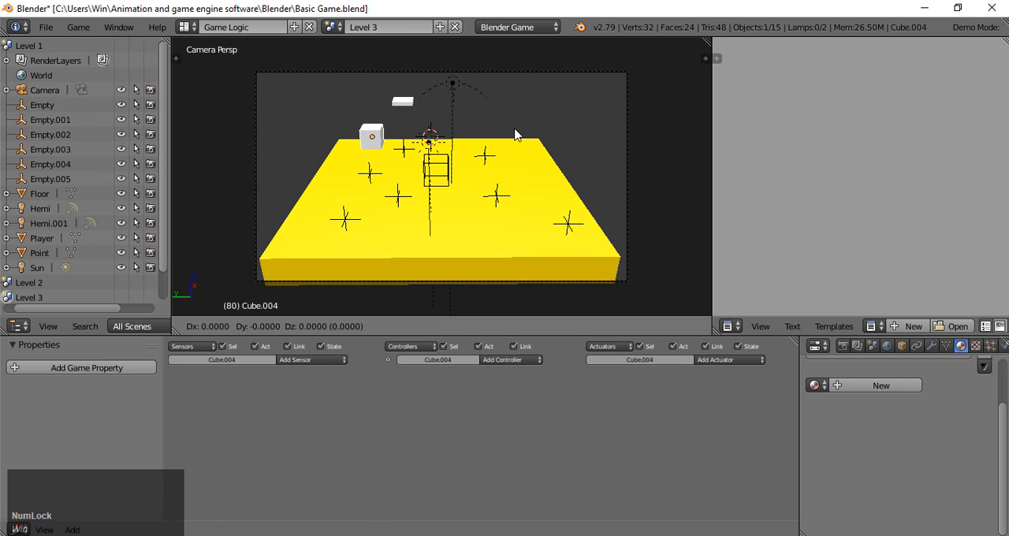
key("y")
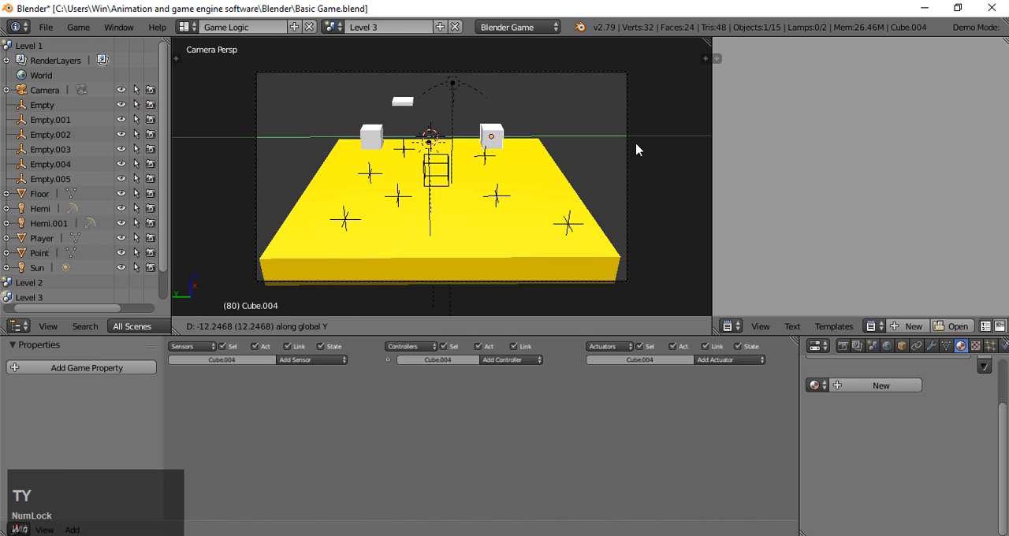
left_click(646, 150)
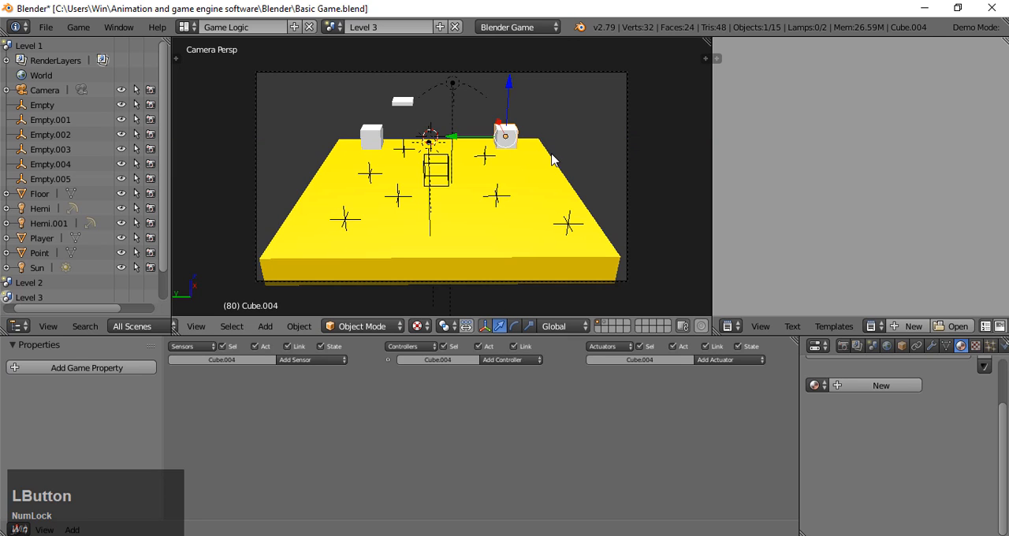
- Scale the duplicated cube along Z into a tall pillar and shift it along Y closer to the floor's edge
key("KP_0")
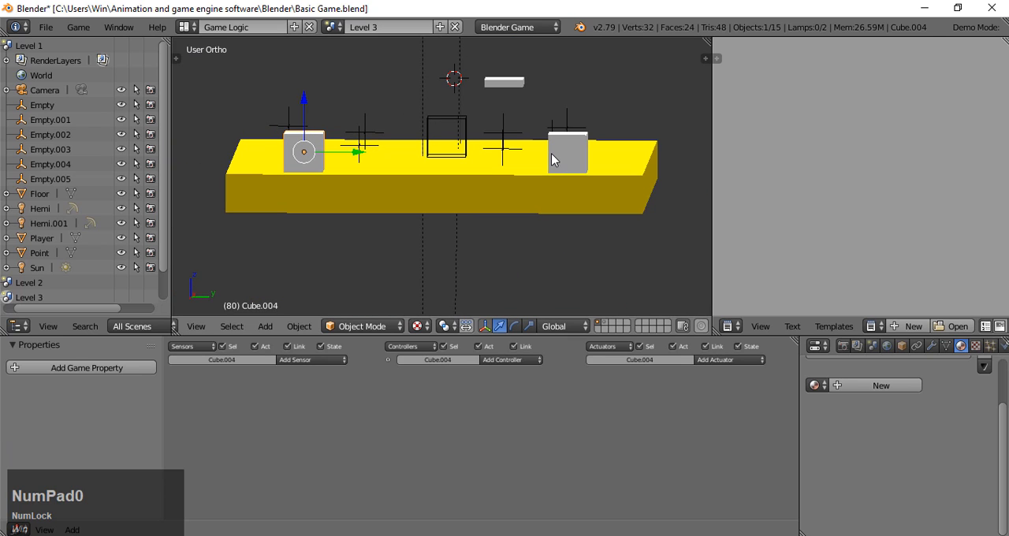
middle_click_drag(419, 250, 358, 263)
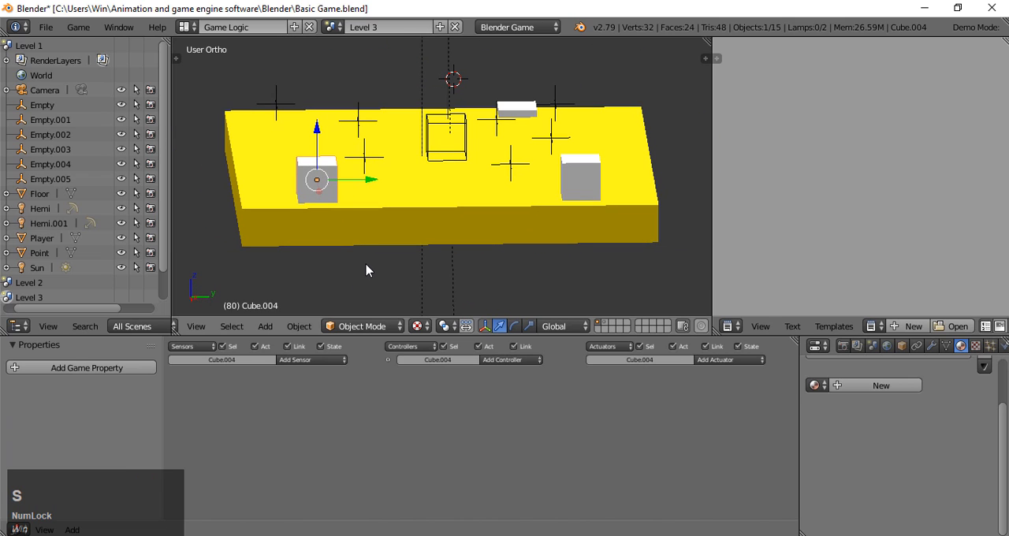
key("s")
key("z")
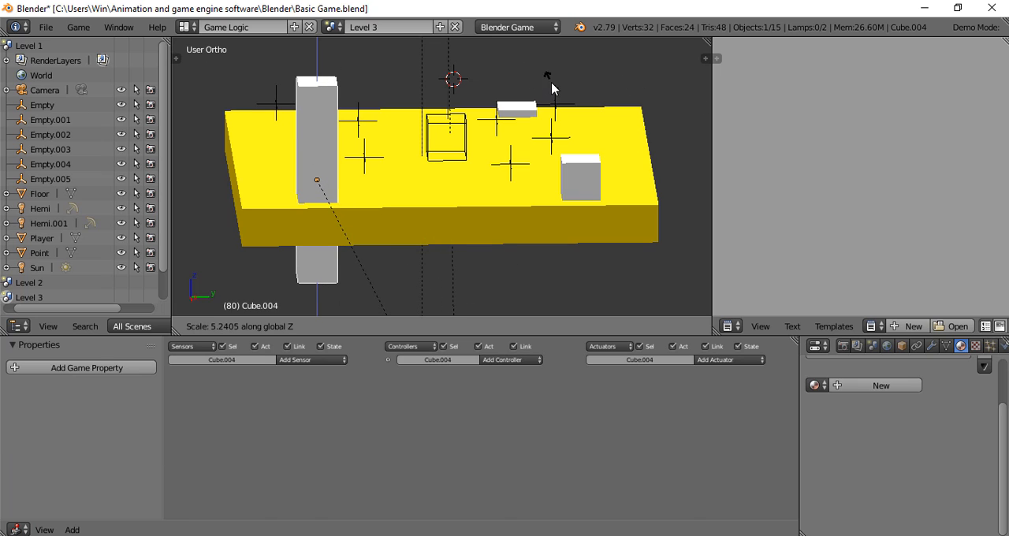
left_click(402, 61)
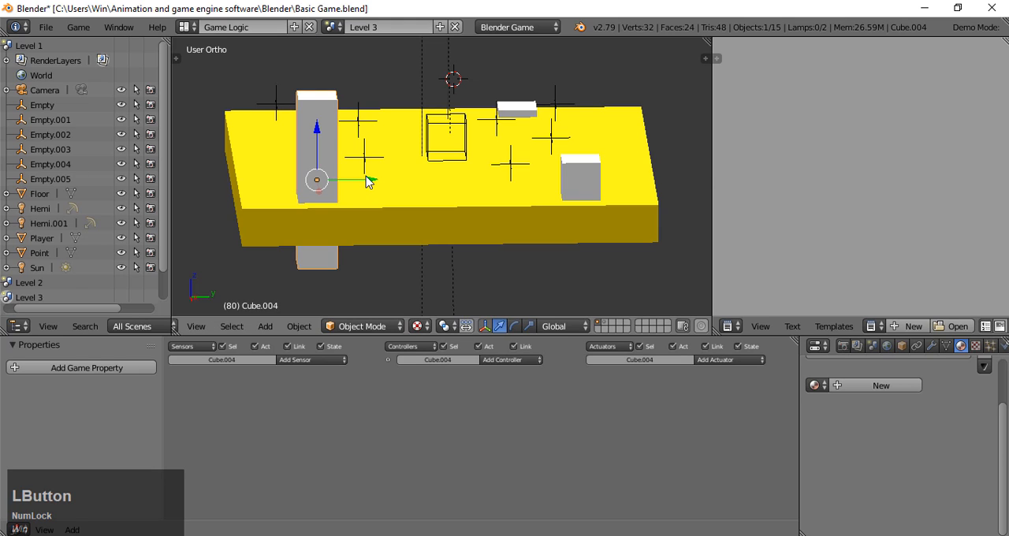
mouse_move(366, 180)
left_mouse_down()
mouse_move(342, 180)
mouse_move(359, 181)
left_mouse_up()
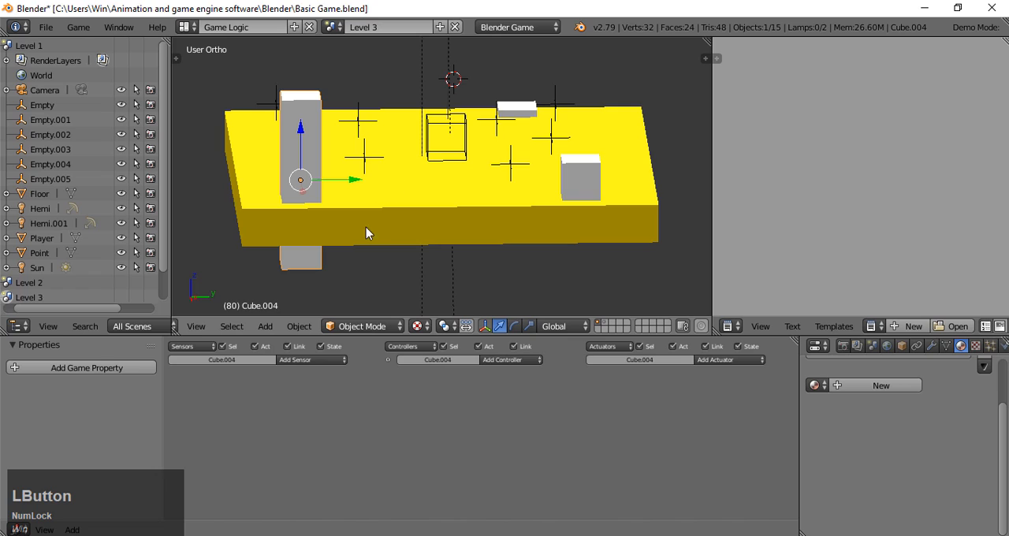
- Duplicate the point spawner nearest the tall pillar and move the copy along X level with the pillar
right_click(365, 157)
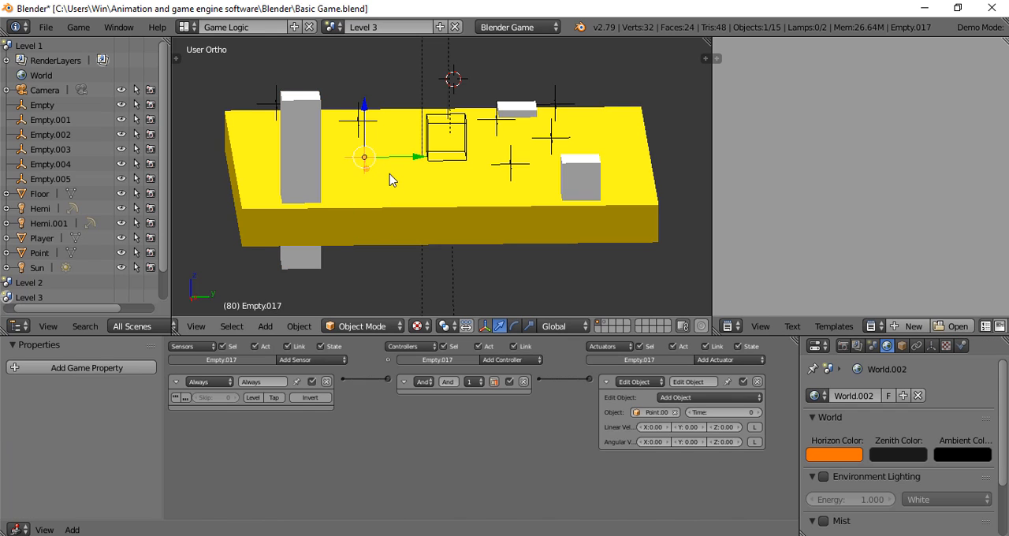
key("shift+d")
key("x")
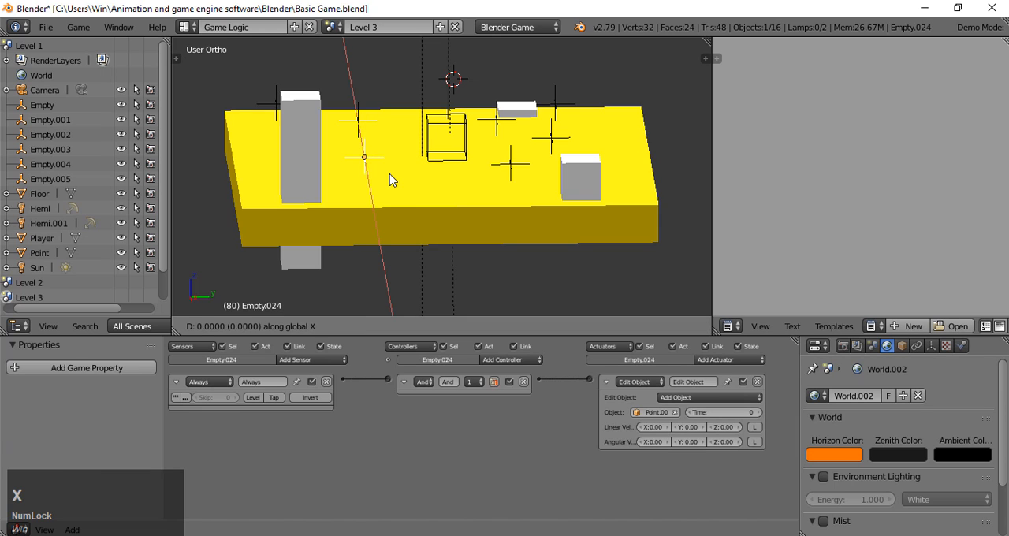
left_click(386, 206)
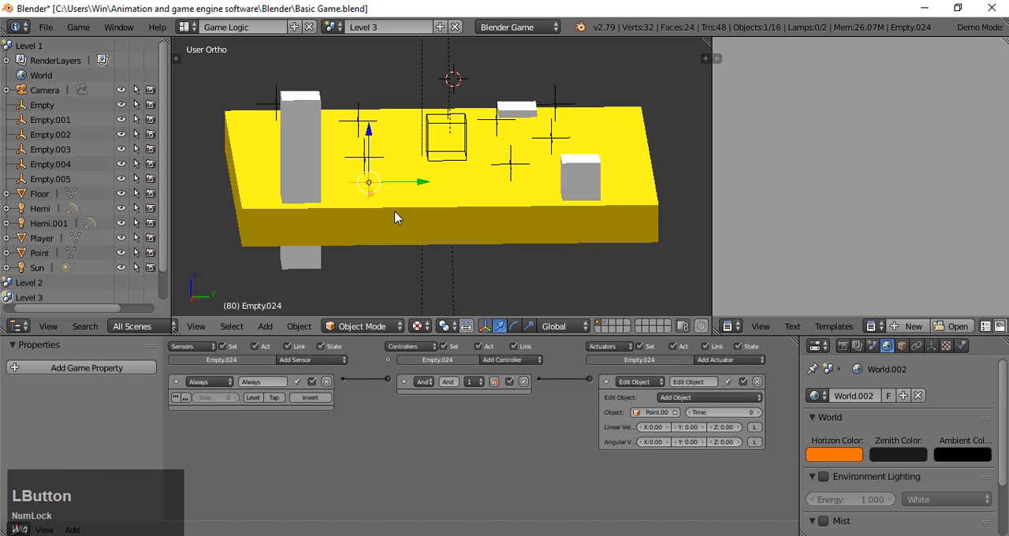
- Move the duplicated point spawner along Y and slightly along X so it is centred over the tall pillar
key("KP_9")
key("KP_3")
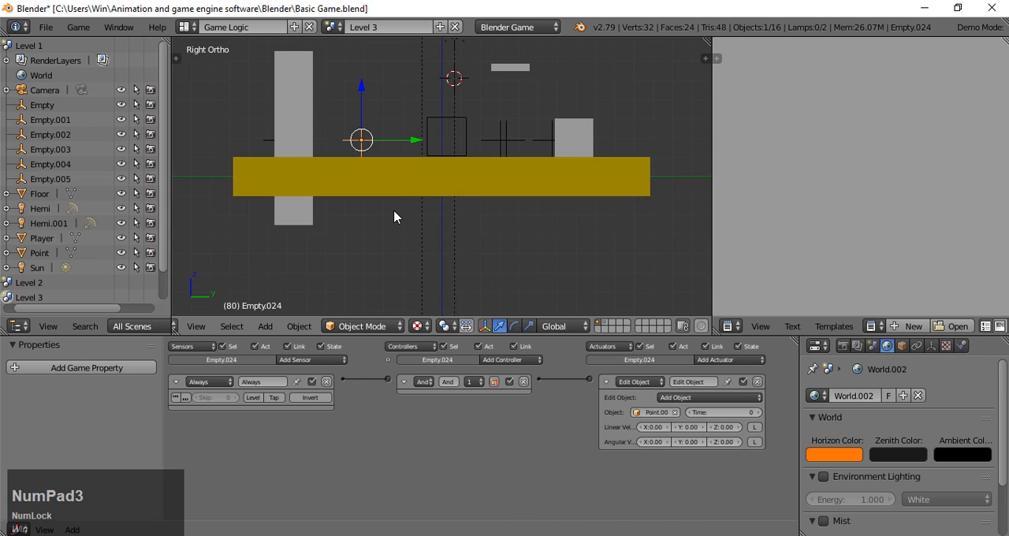
key("KP_7")
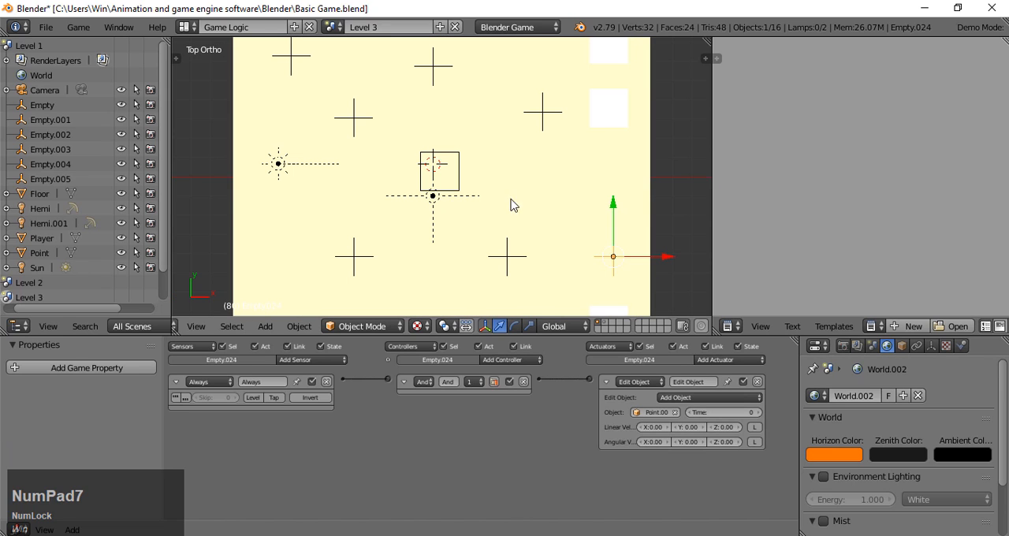
right_click(608, 155, "shift")
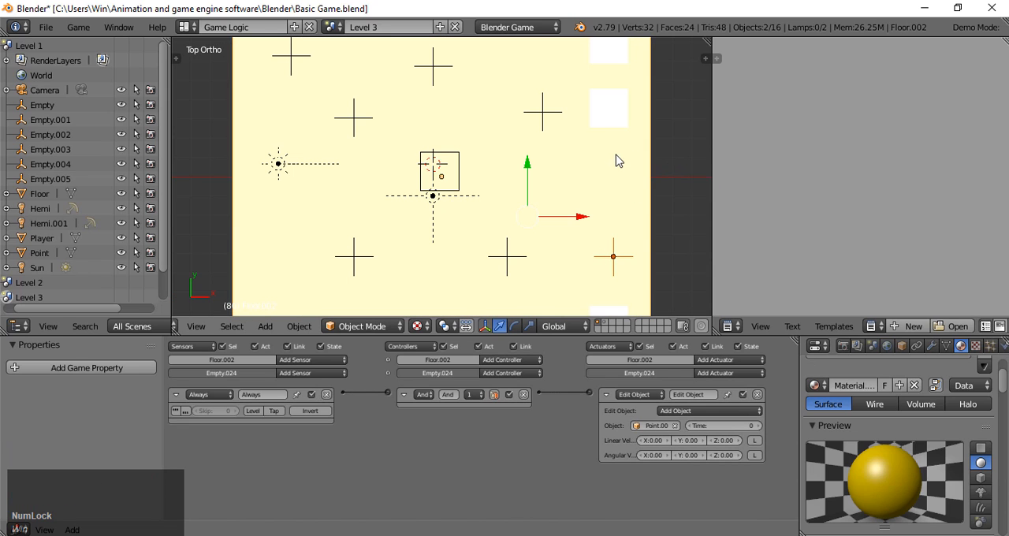
middle_click_drag(682, 181, 555, 183, "shift")
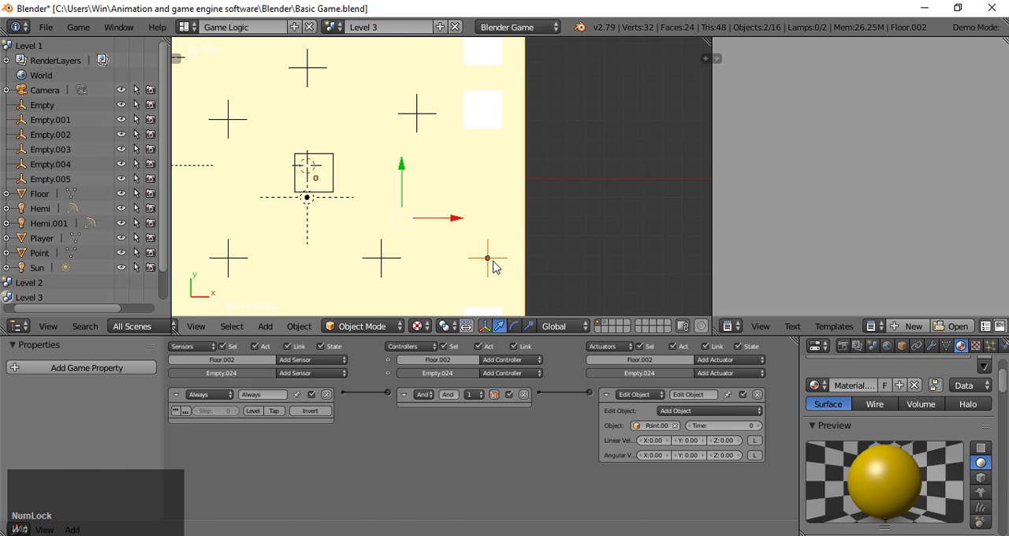
right_click(497, 262)
left_click_drag(489, 241, 480, 286)
middle_click_drag(515, 263, 517, 134, "shift")
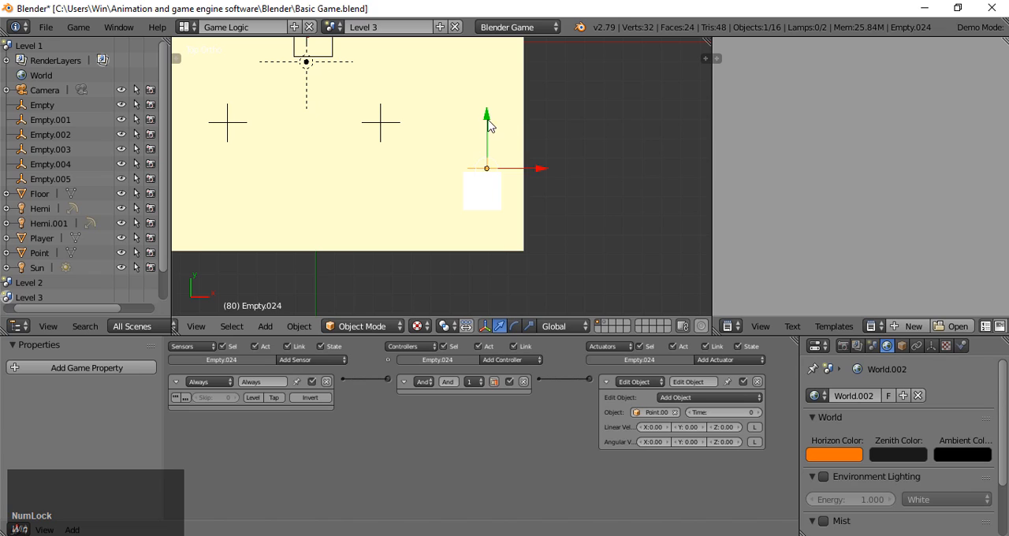
left_click_drag(489, 126, 479, 154)
mouse_move(526, 197)
left_mouse_down()
mouse_move(513, 191)
mouse_move(522, 190)
left_mouse_up()
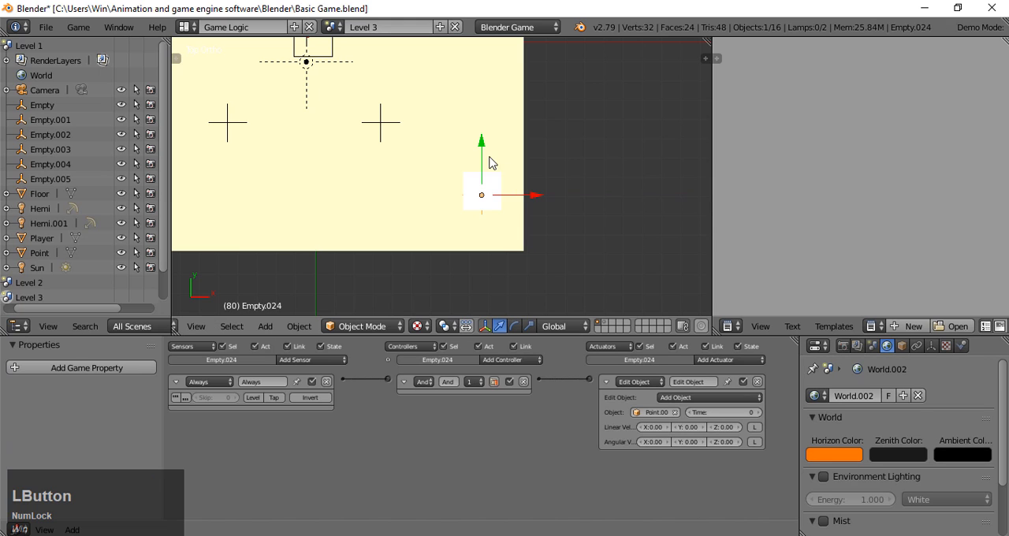
left_click_drag(486, 161, 486, 158)
- Raise the duplicated point spawner along Z to just above the top of the tall pillar
key("KP_3")
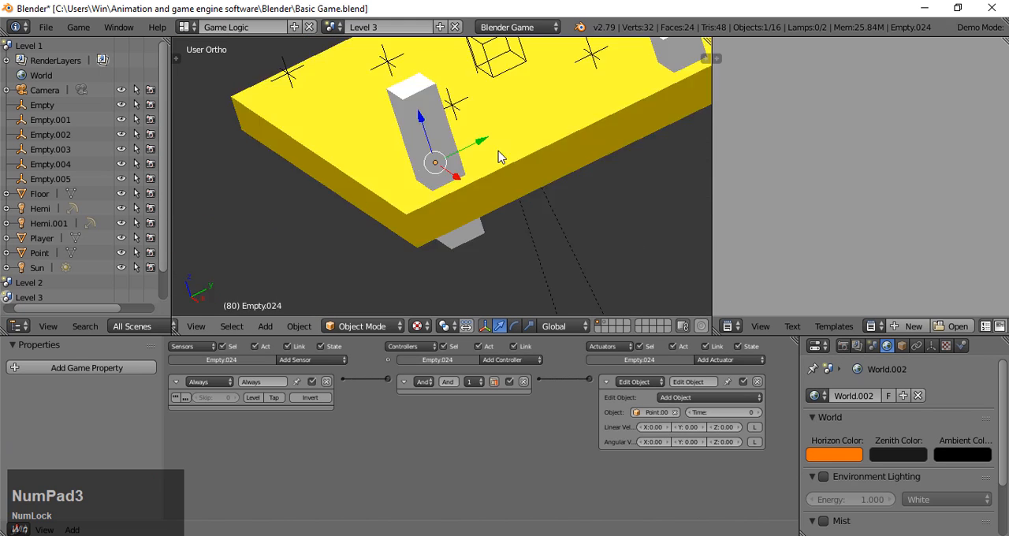
scroll(453, 126, "down", 1)
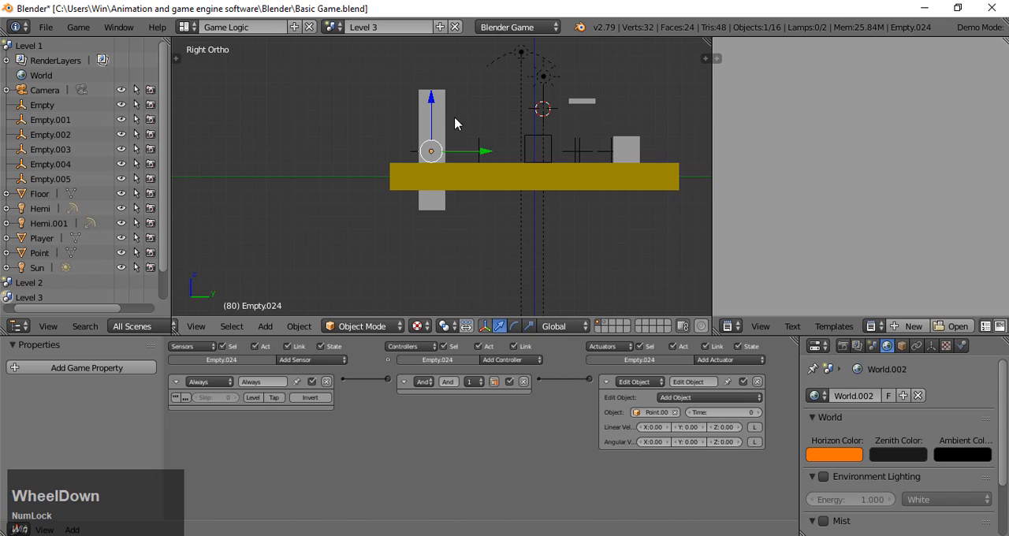
left_click_drag(431, 115, 429, 315)
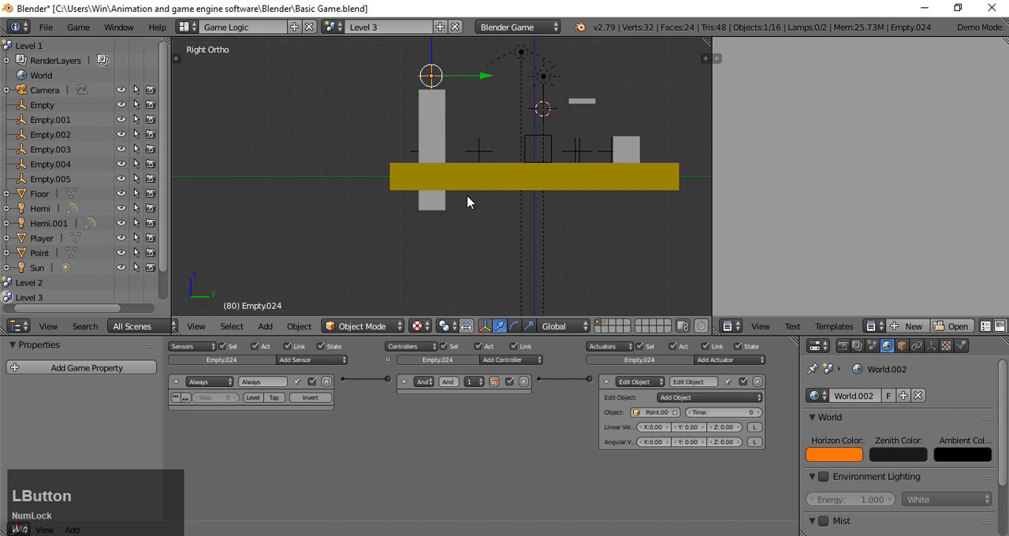
- Assign the existing red Material.005 to the step cube
right_click(638, 156)
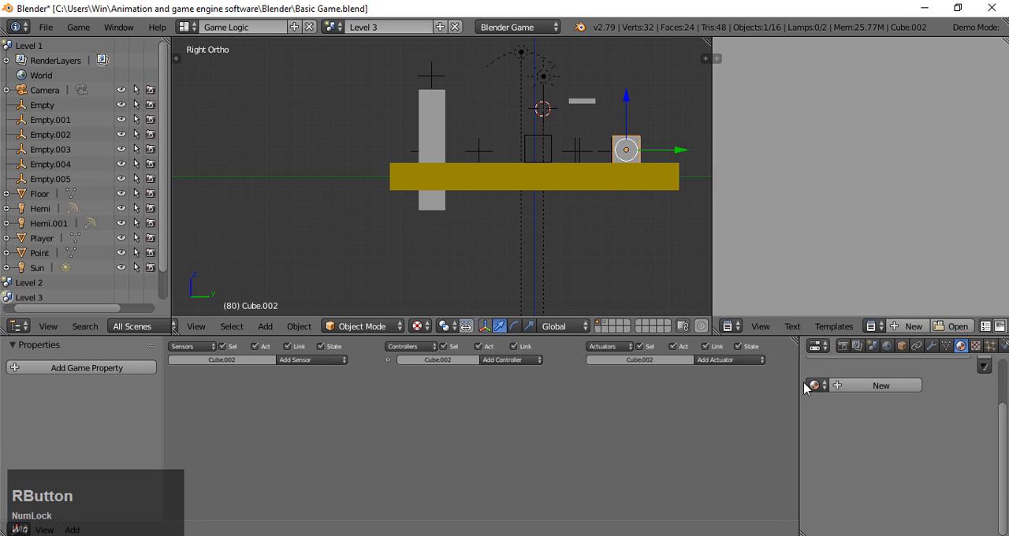
left_click(870, 389)
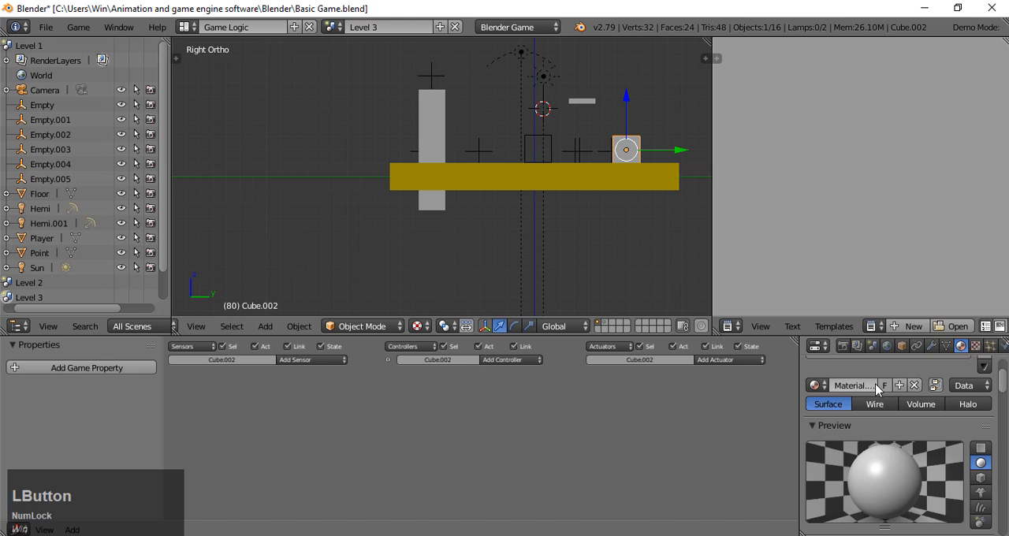
left_click(914, 385)
left_click(817, 385)
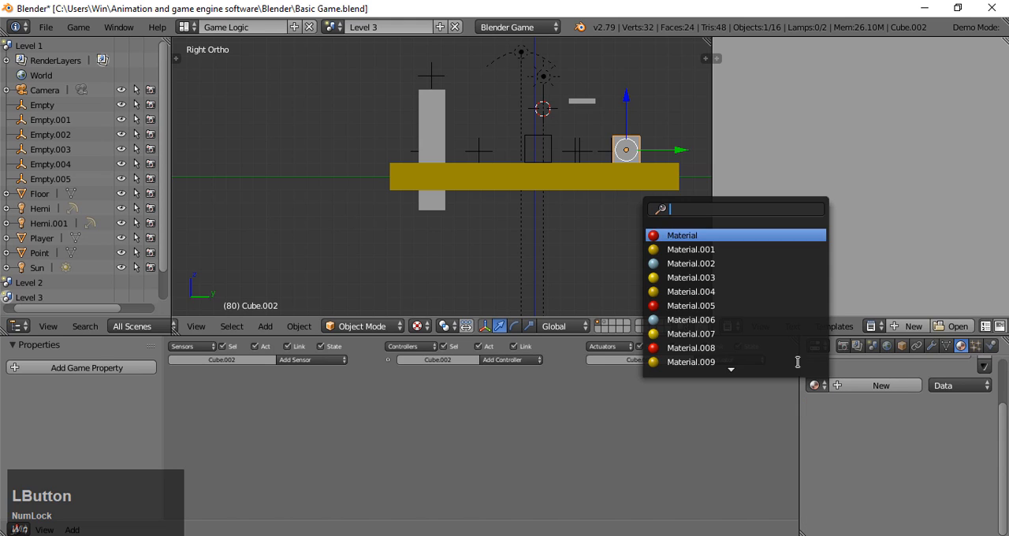
left_click(709, 305)
- Assign the existing red material named Material to the tall pillar
right_click(446, 138)
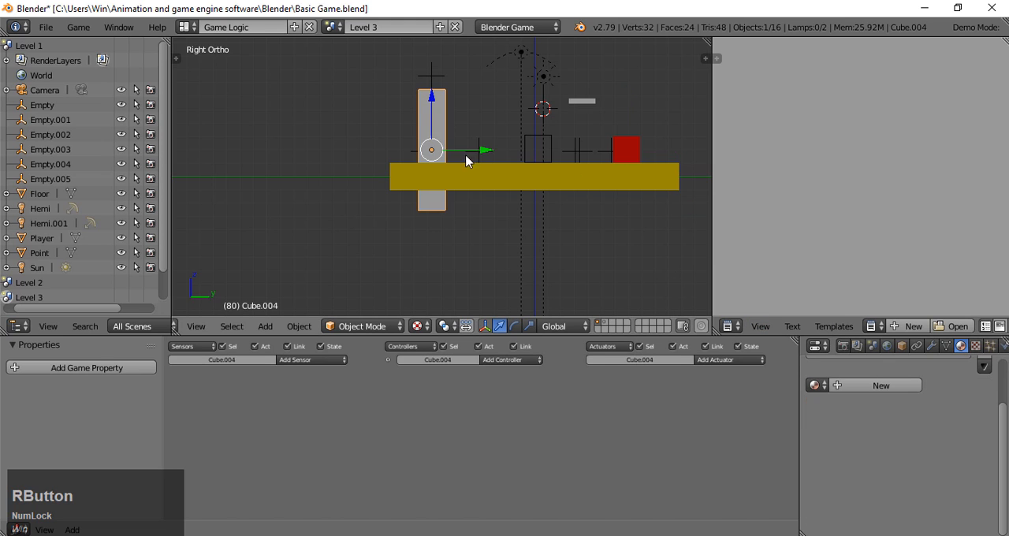
left_click(817, 385)
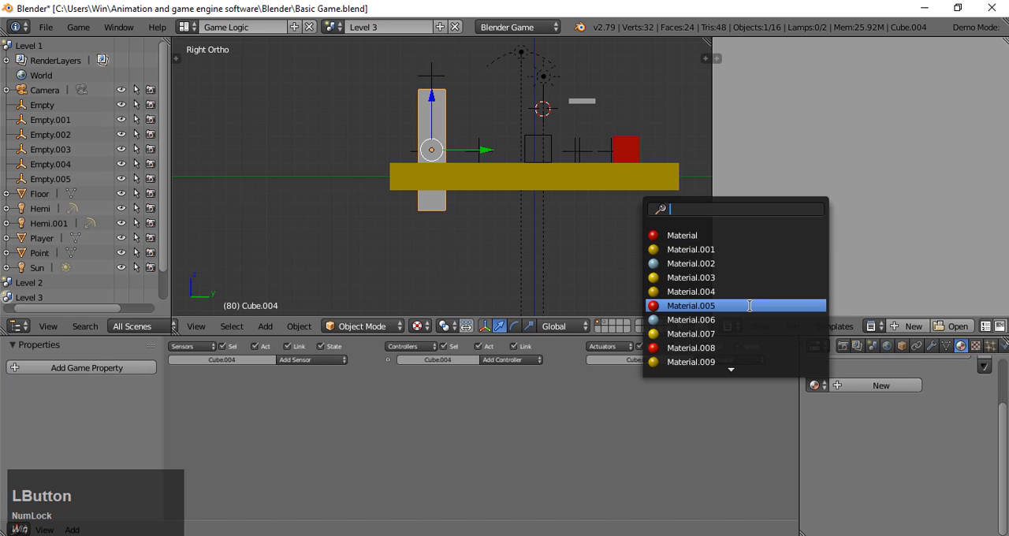
left_click(710, 235)
- Create a new material for the moving platform and set its diffuse colour to dark green
right_click(582, 101)
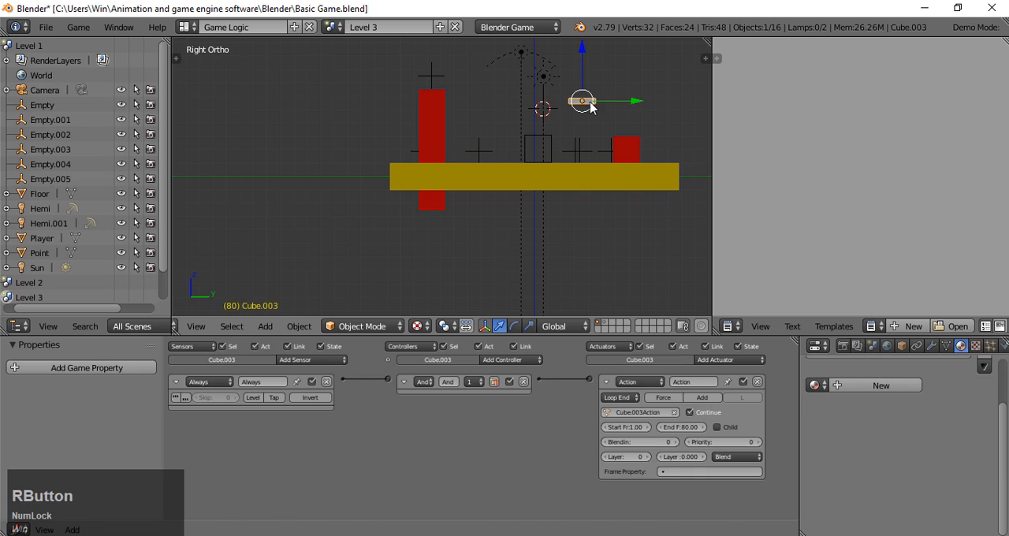
left_click(839, 391)
left_click_drag(1001, 391, 996, 412)
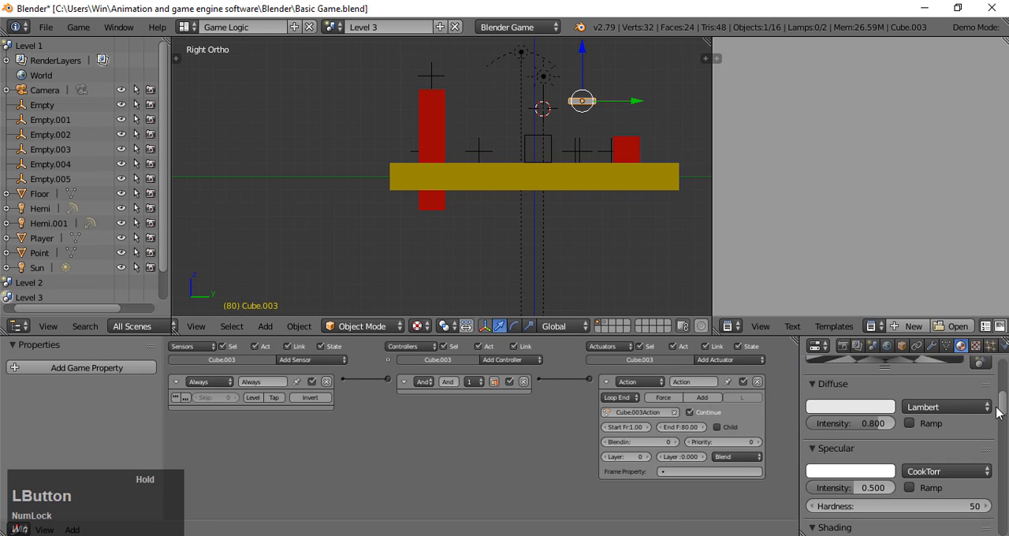
left_click(848, 411)
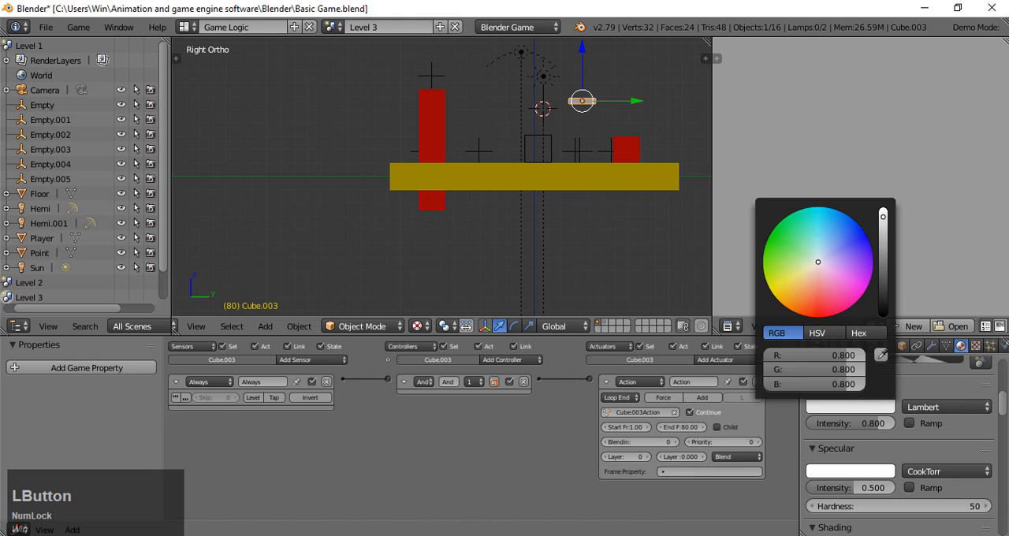
left_click(763, 250)
left_click_drag(884, 230, 883, 268)
middle_click_drag(570, 281, 443, 40)
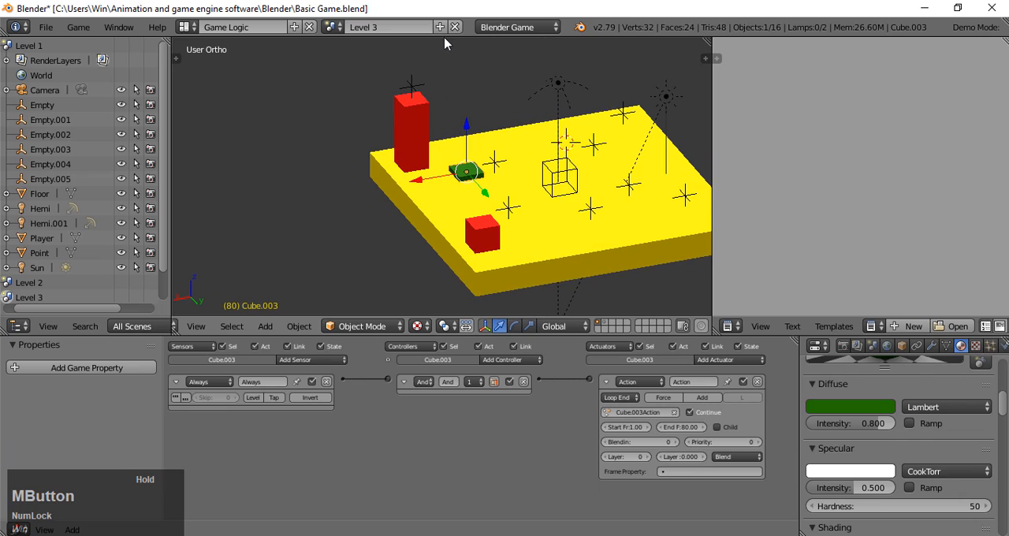
- Playtest from the camera view, taking the player via the step cube and moving platform to the point above the pillar, and end the game
key("KP_0")
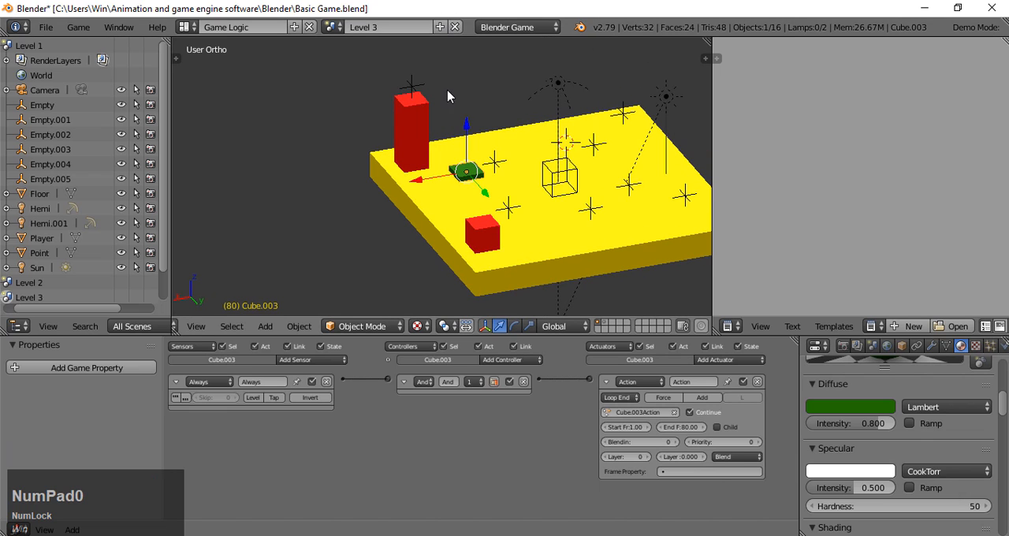
key("KP_0")
key("p")
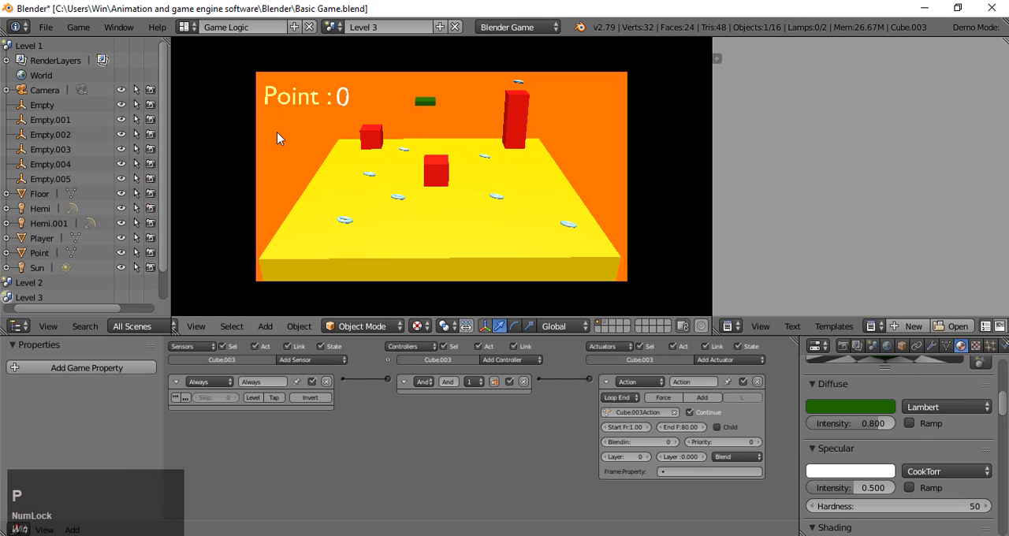
key("a")
key("w")
key("w")
key("w")
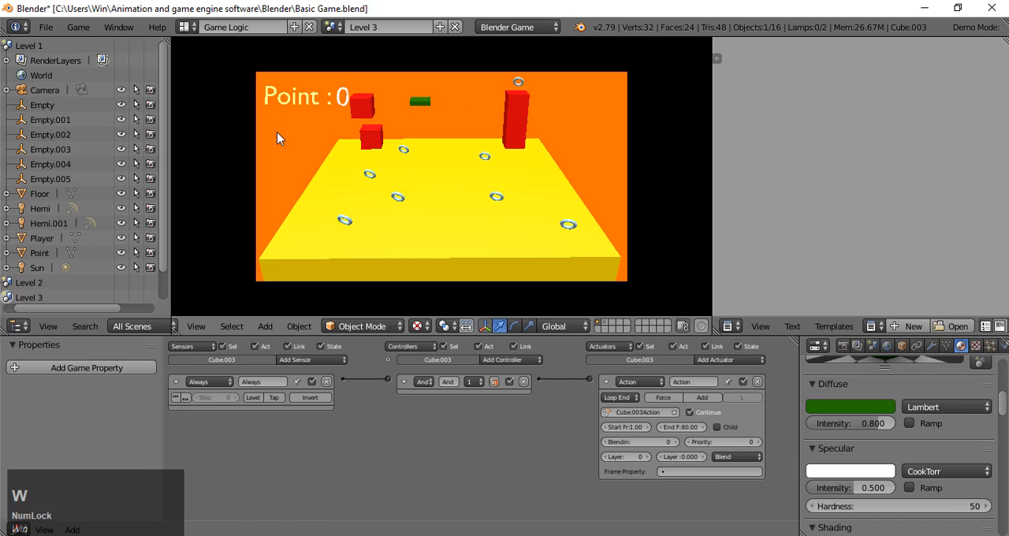
key("d")
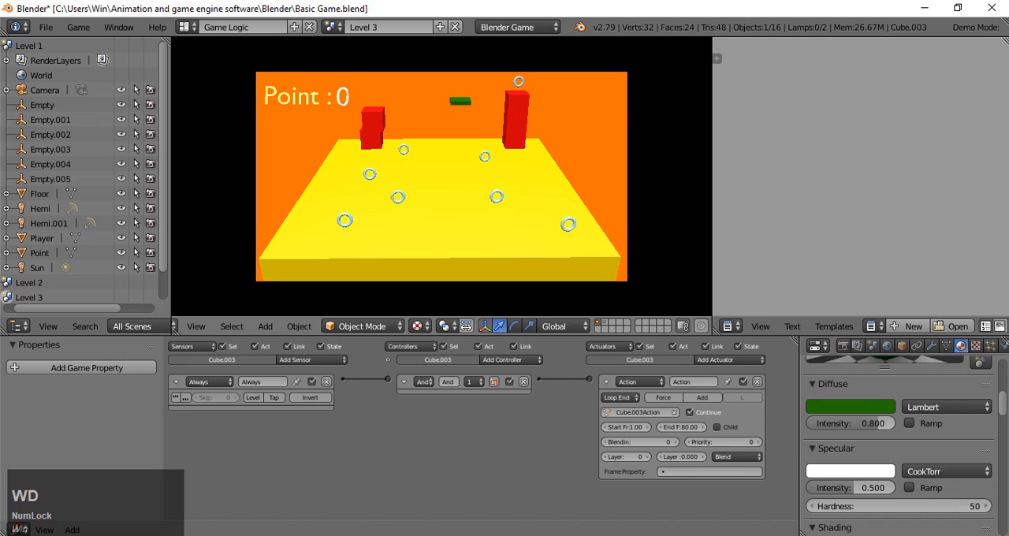
key("space")
key("d")
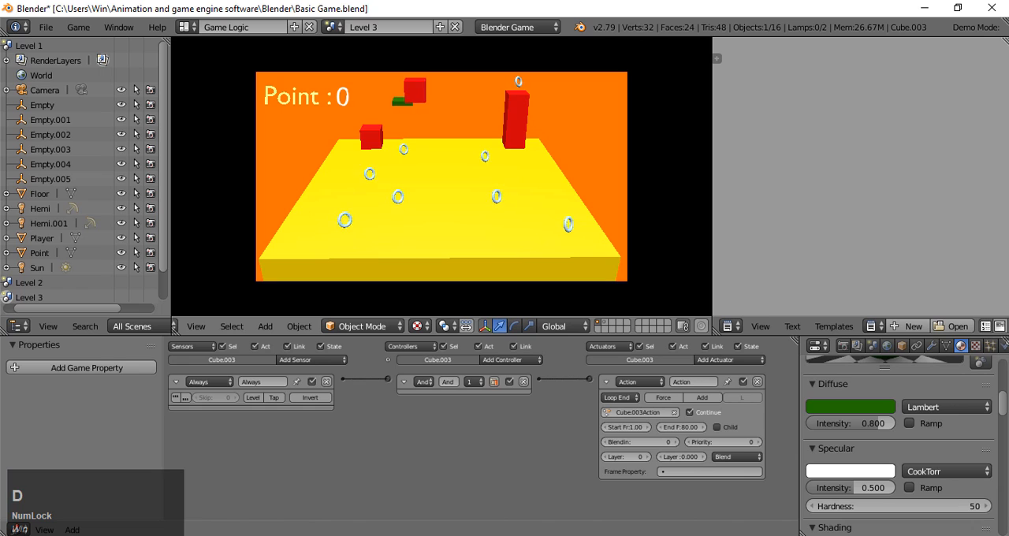
key("a")
key("d")
key("d")
key("d")
key("d")
key("d")
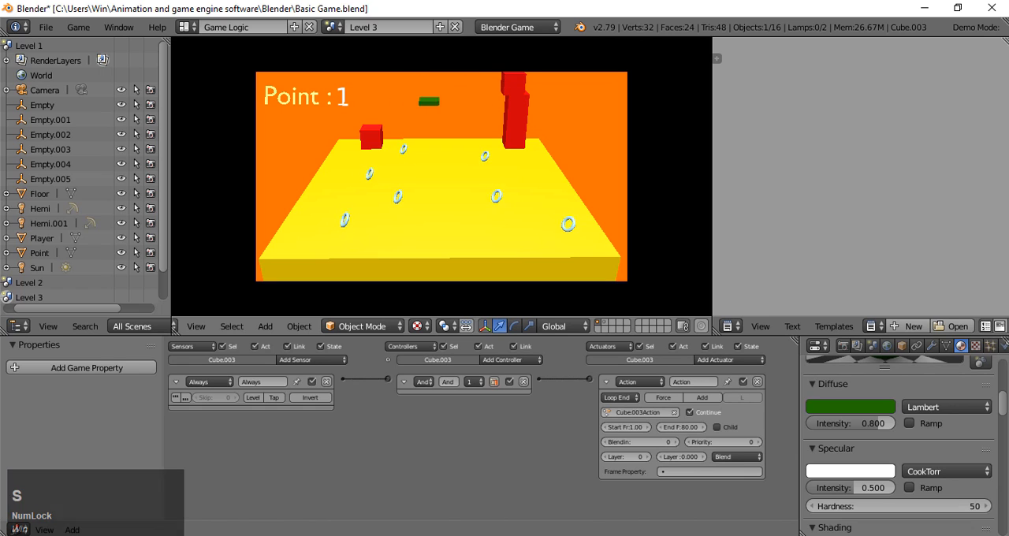
key("s")
key("a")
key("w")
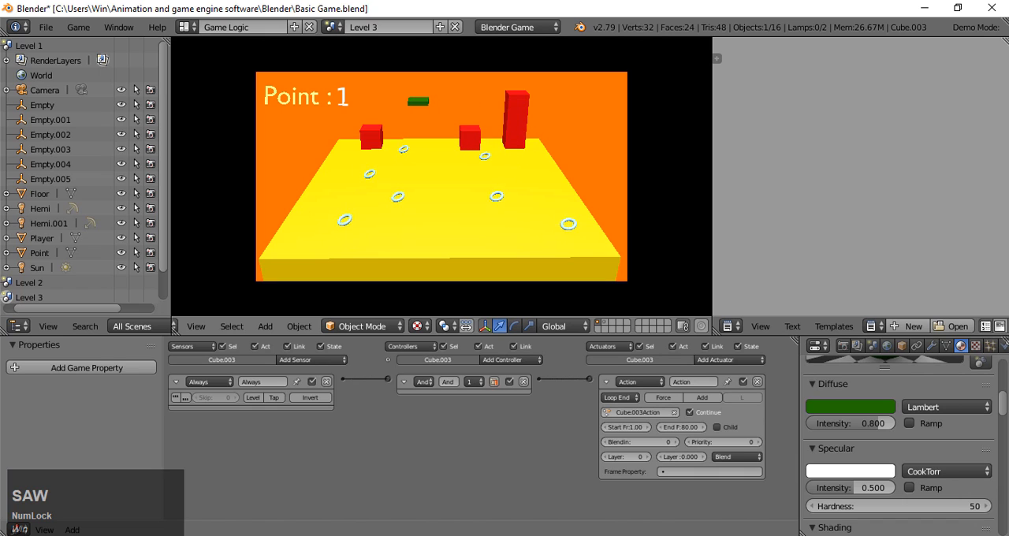
key("s")
key("a")
key("s")
key("Escape")
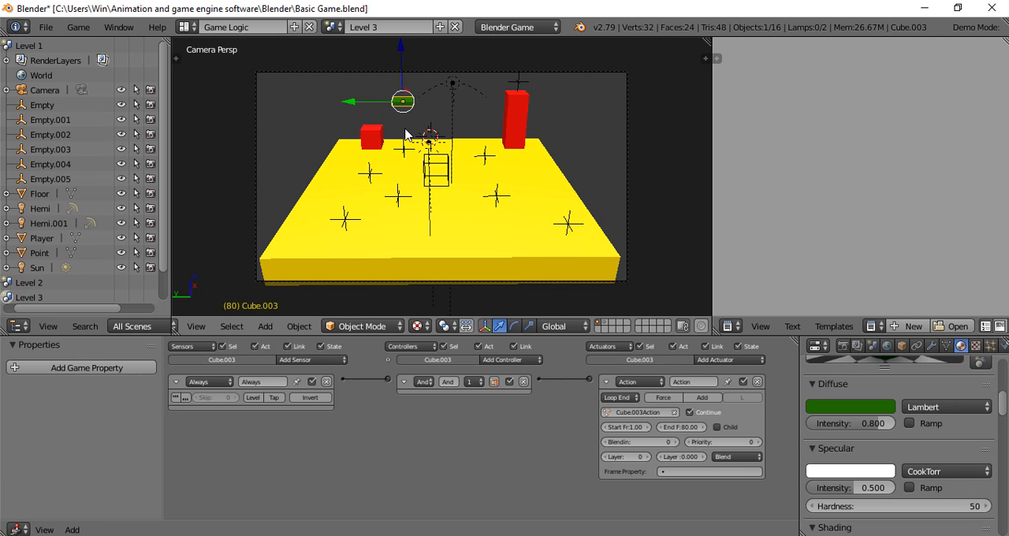
- Playtest the level again, steering the player around the floor to collect the points, and end the game
key("p")
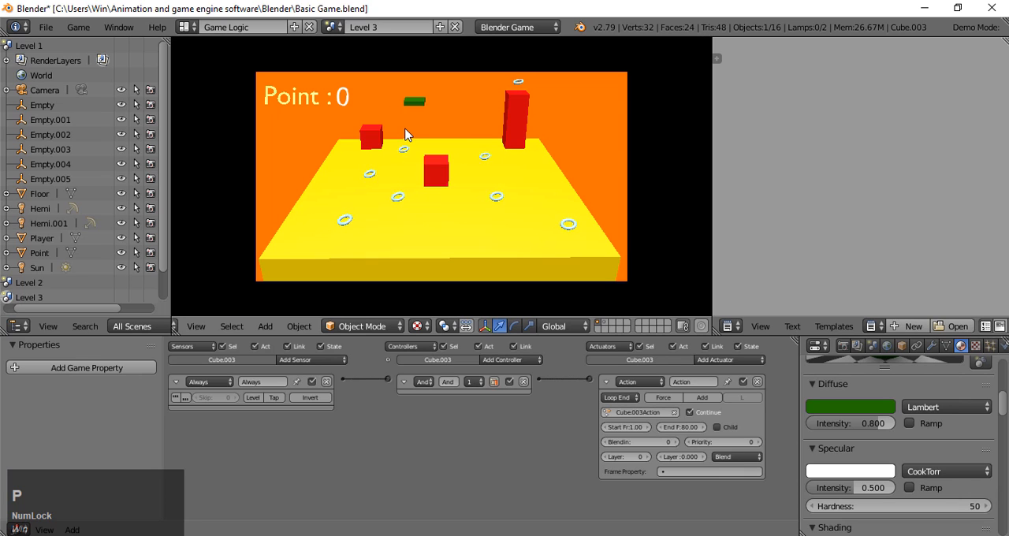
key("a")
key("a")
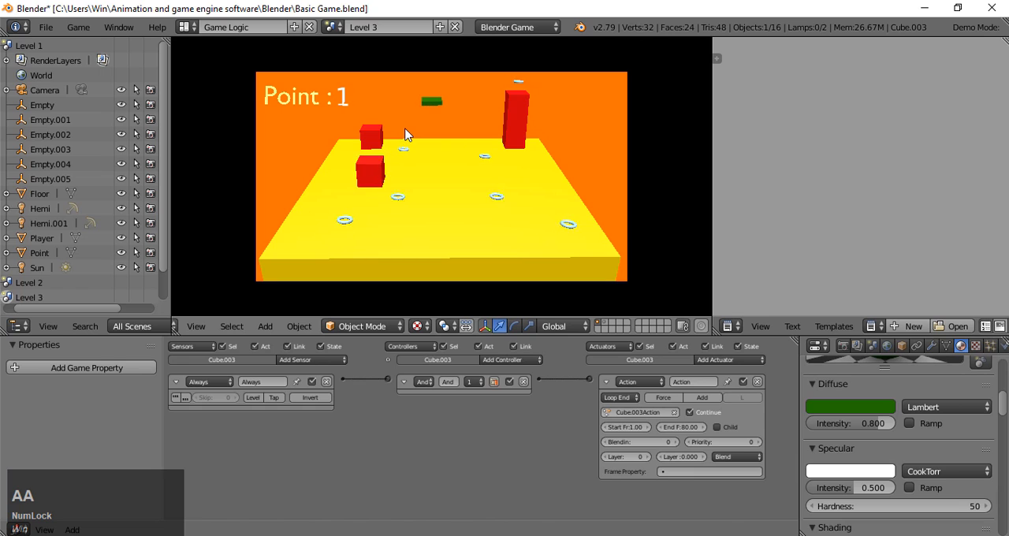
key("s")
key("d")
key("s")
key("a")
key("d")
key("s")
key("d")
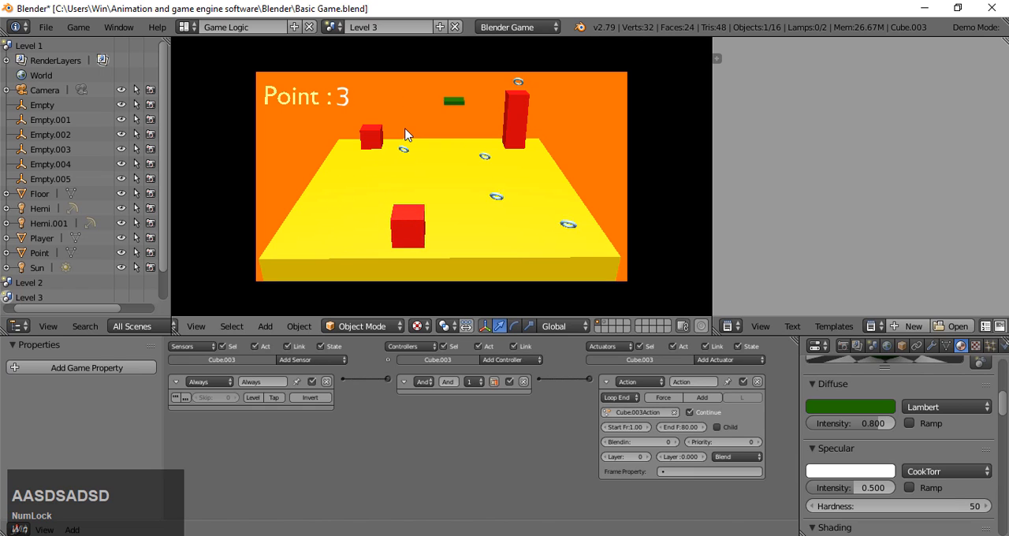
key("d")
key("w")
key("d")
key("d")
key("d")
key("s")
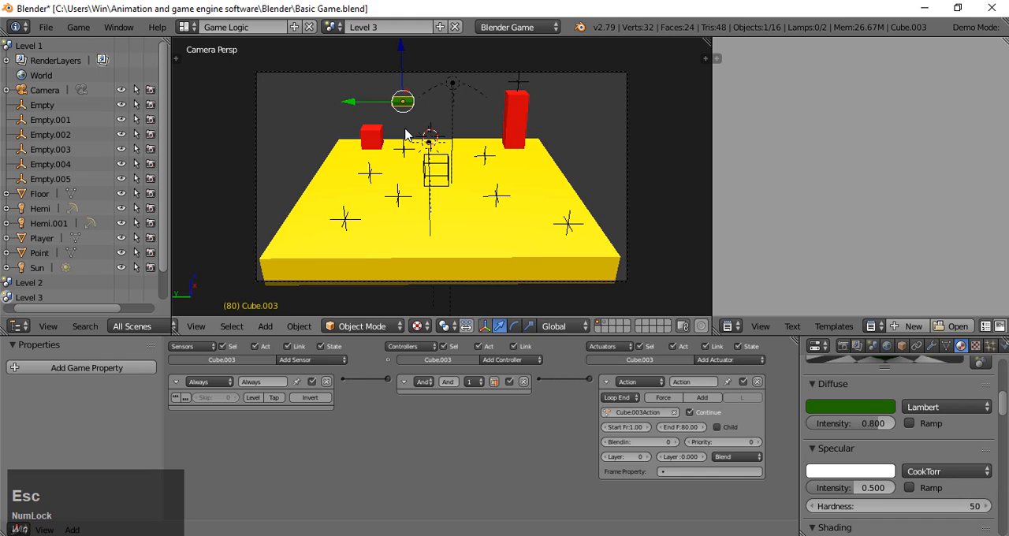
key("Escape")
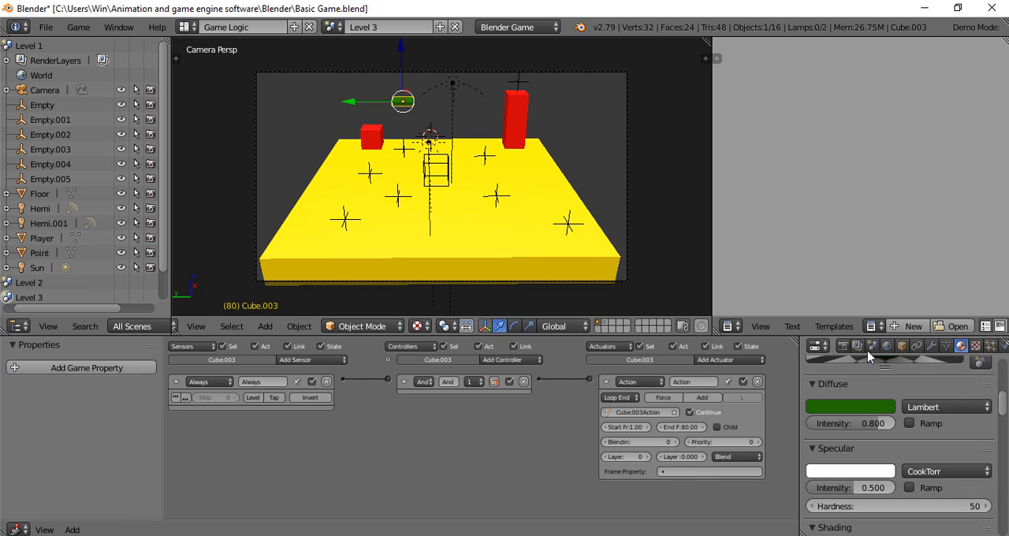
- Show the object properties and examine the logic setups of the camera, the player spawner and a point spawner
left_click(900, 346)
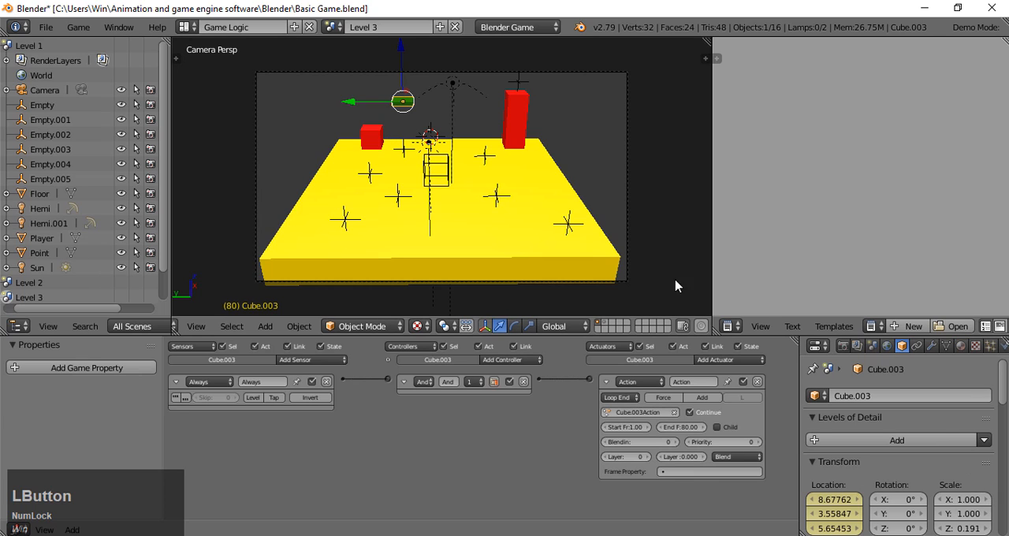
right_click(249, 156)
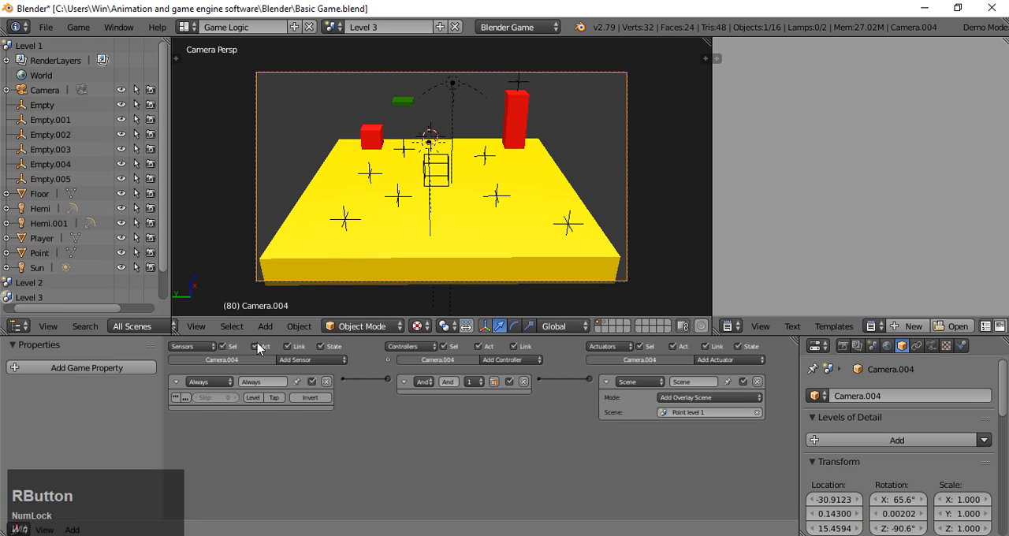
right_click(439, 183)
right_click(450, 187)
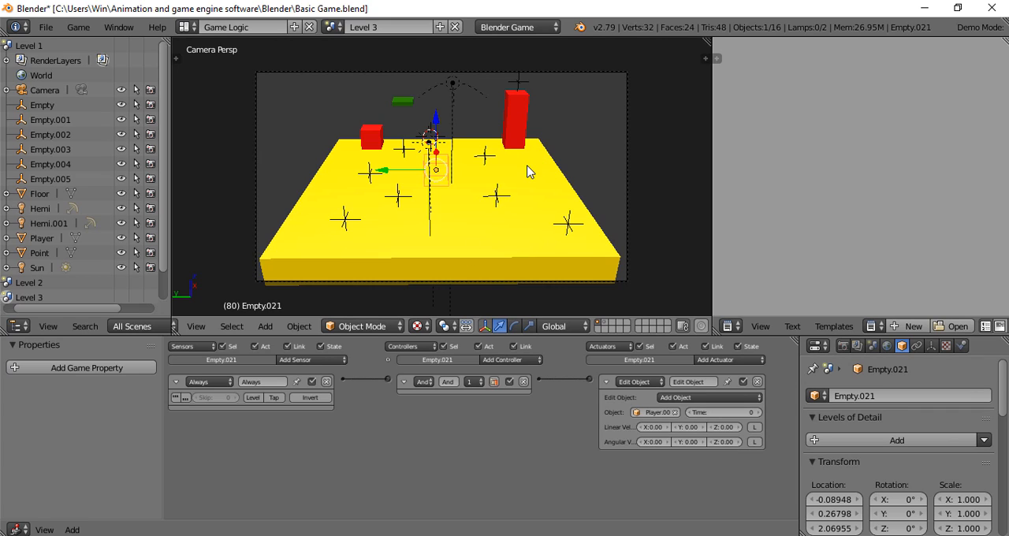
right_click(496, 195)
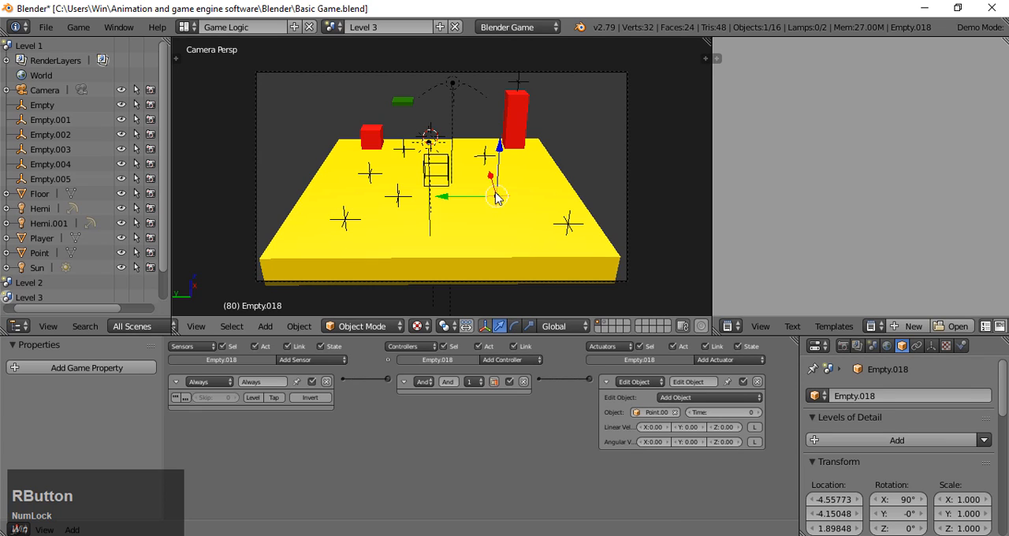
- Show the second scene layer, select the player cube and examine its logic bricks
left_click(600, 326)
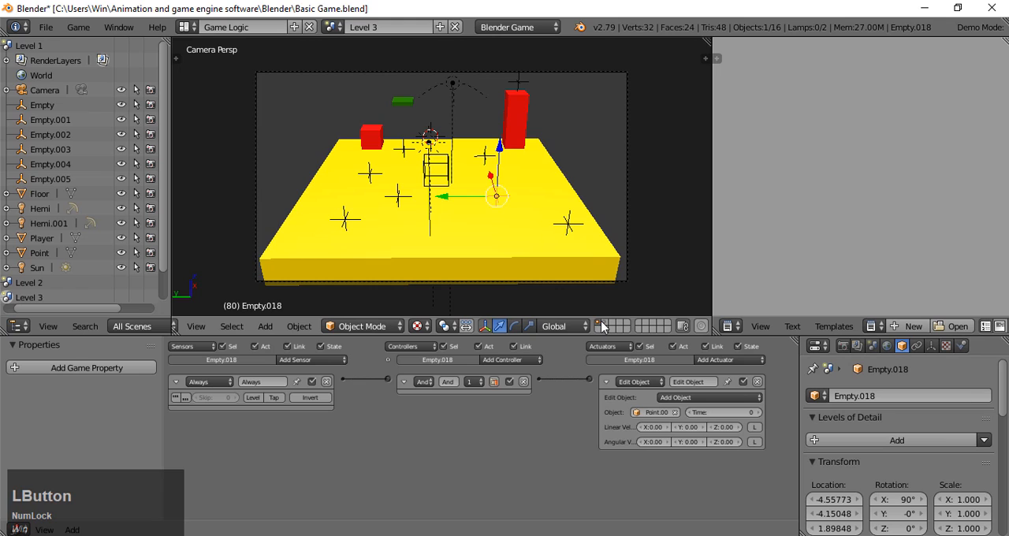
left_click(603, 325)
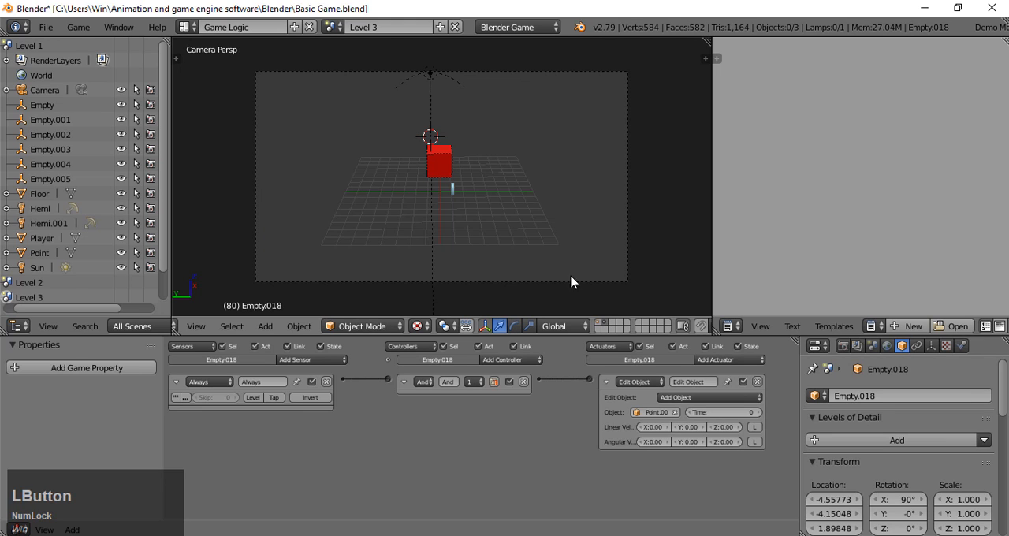
right_click(438, 165)
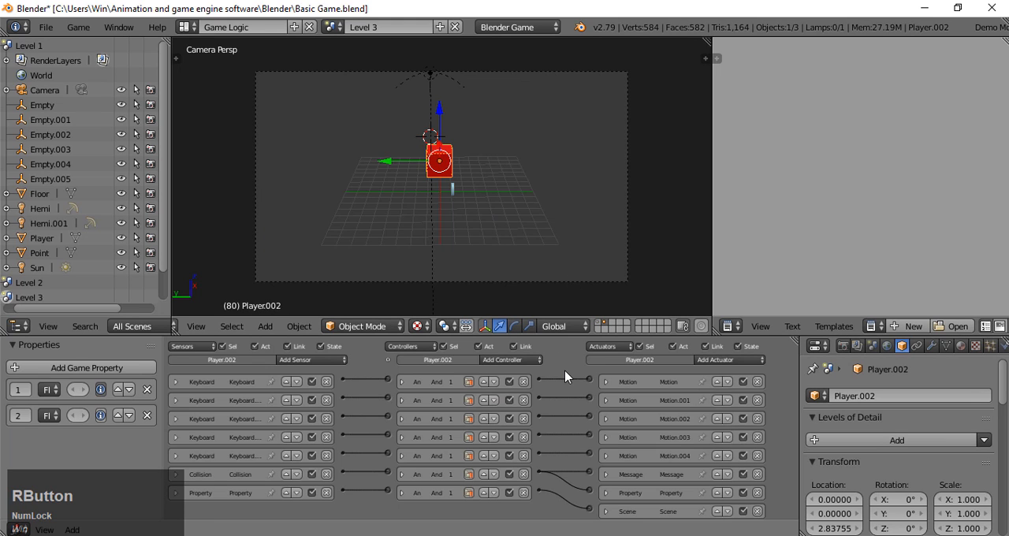
scroll(558, 359, "down", 3)
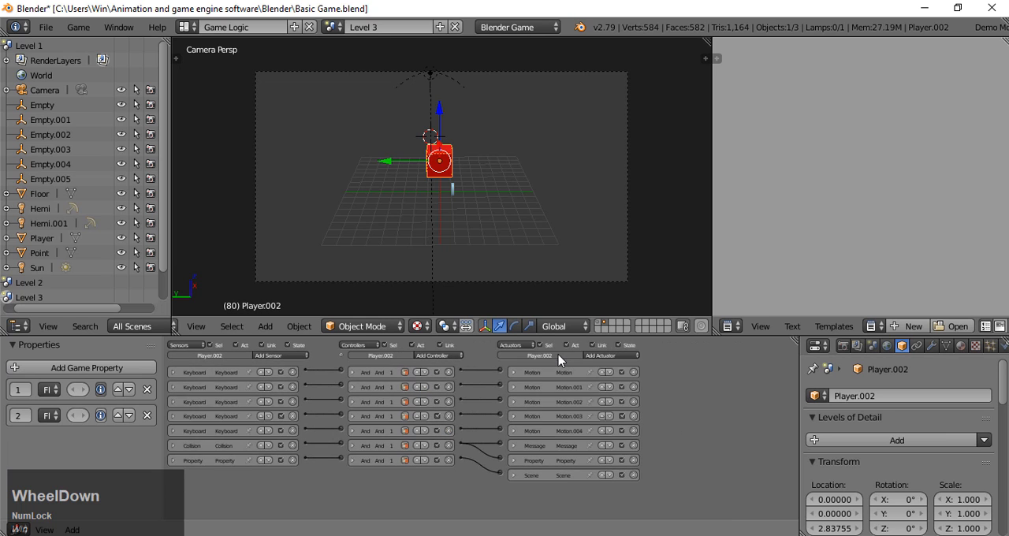
scroll(558, 356, "up", 3)
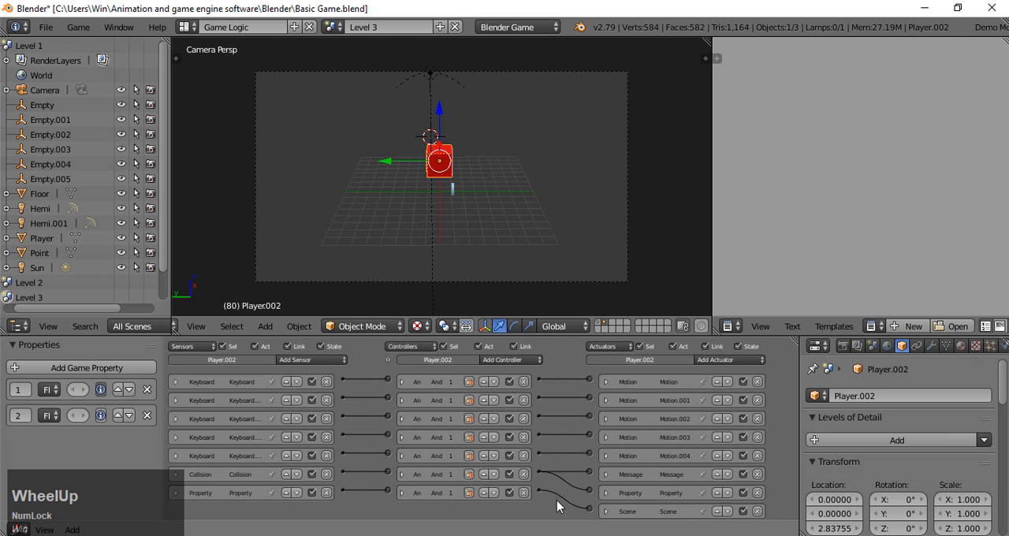
left_click(175, 484)
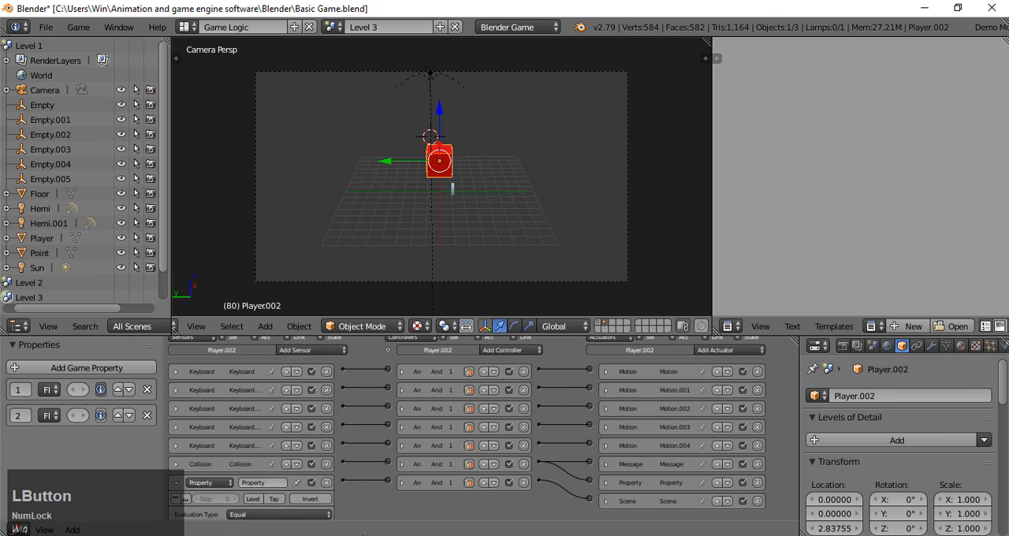
left_click(173, 483)
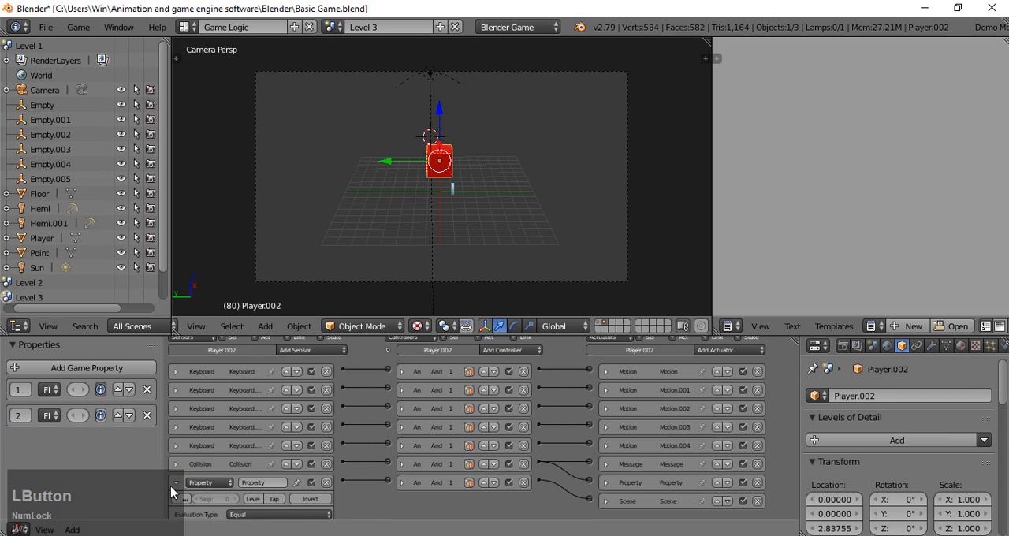
middle_click(345, 496)
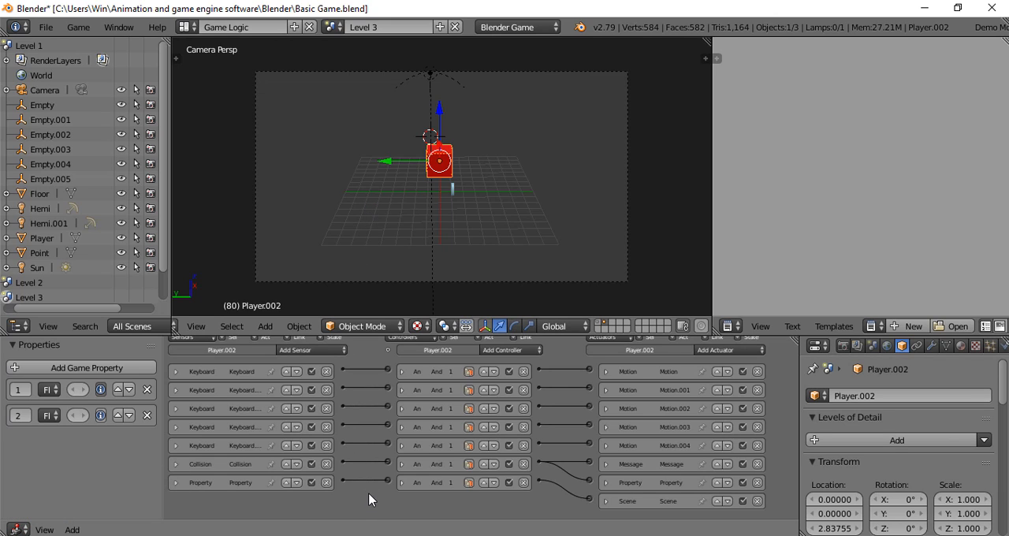
middle_click_drag(380, 513, 376, 488)
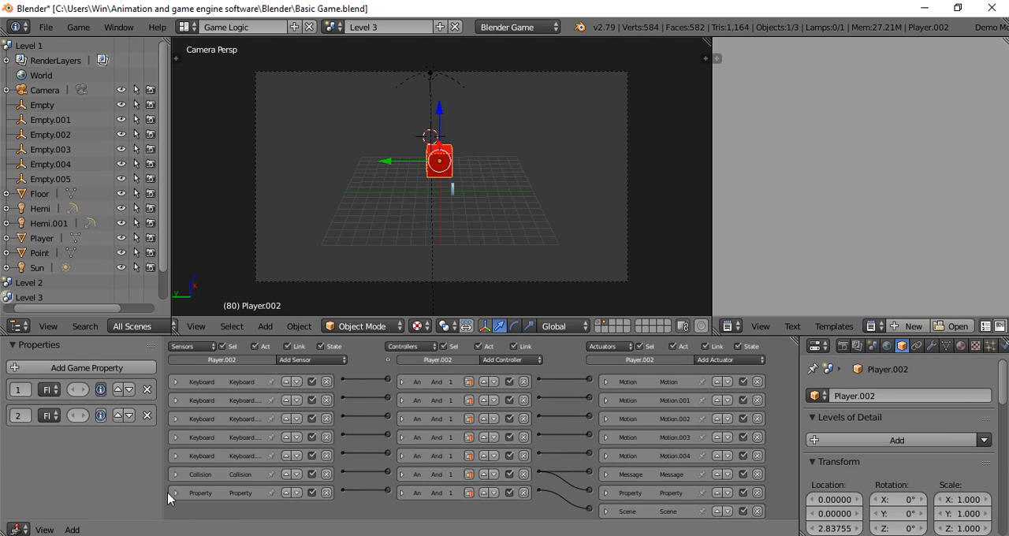
- Set the comparison value of the player's Property sensor to 8 and expand its Scene actuator
left_click(174, 492)
middle_click_drag(372, 506, 385, 428)
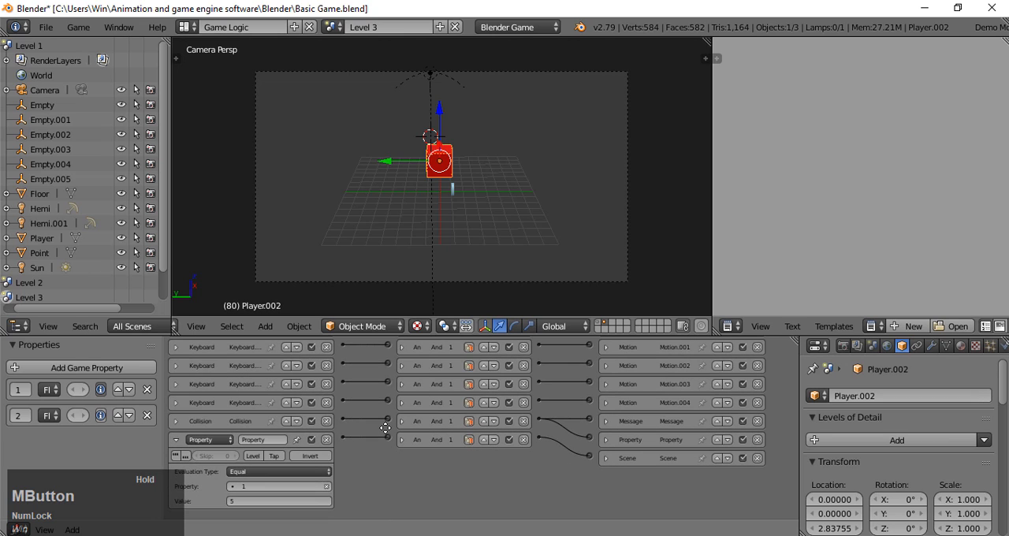
left_click(295, 512)
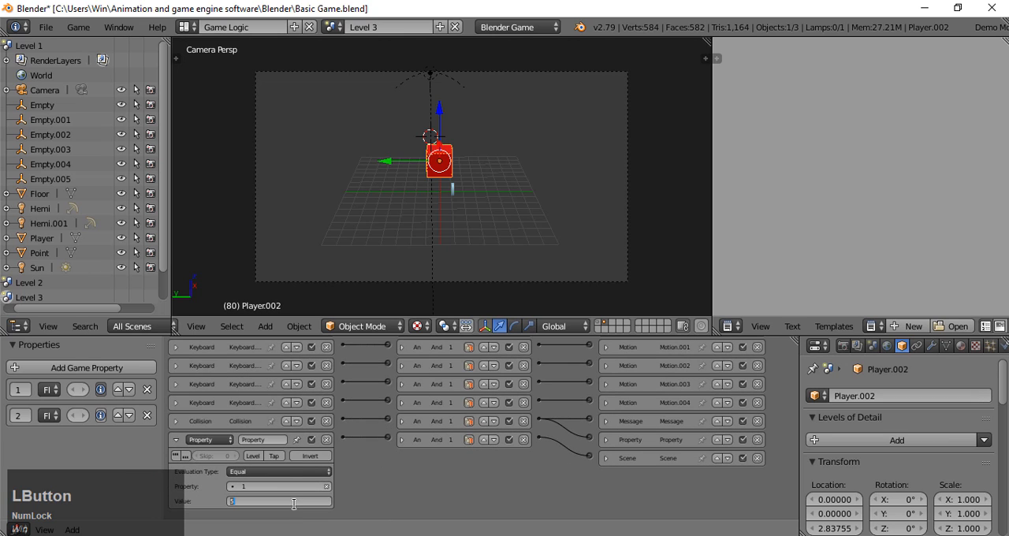
left_click(601, 324)
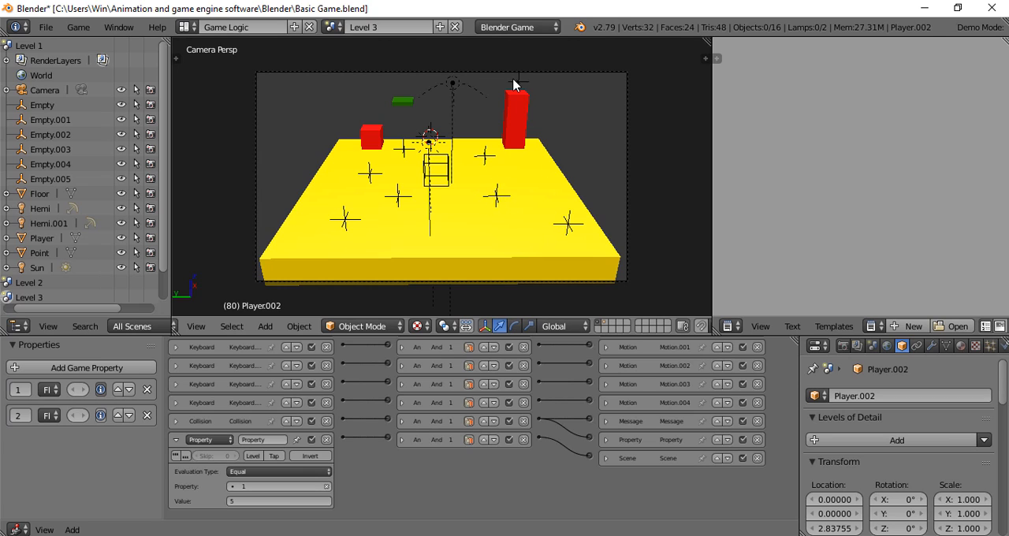
left_click(606, 329)
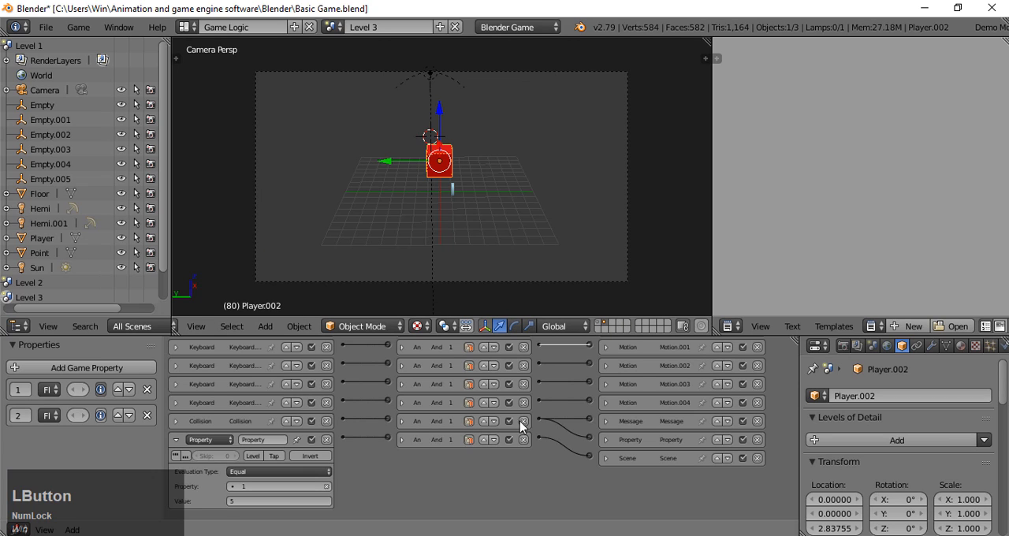
left_click(260, 502)
key("BackSpace")
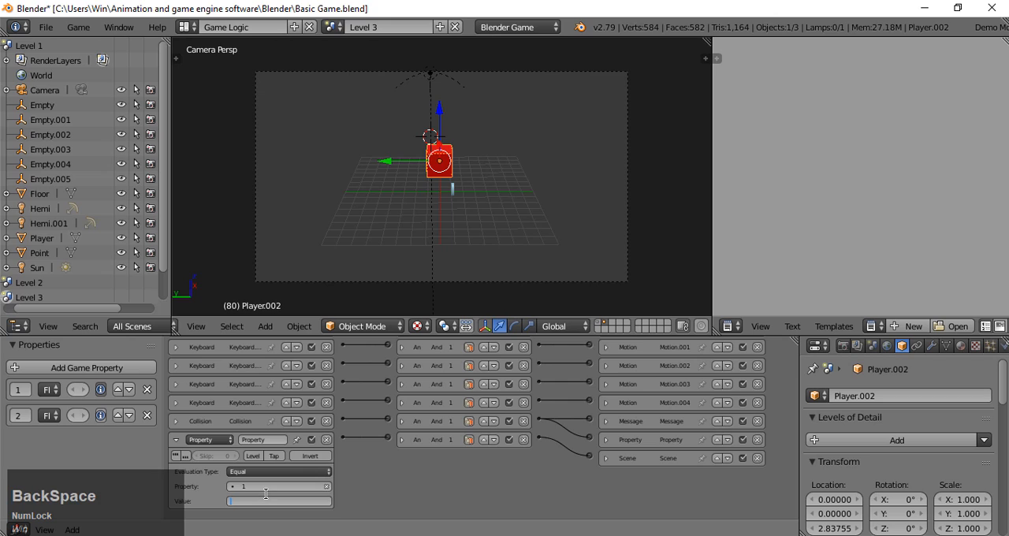
type("8")
key("Return")
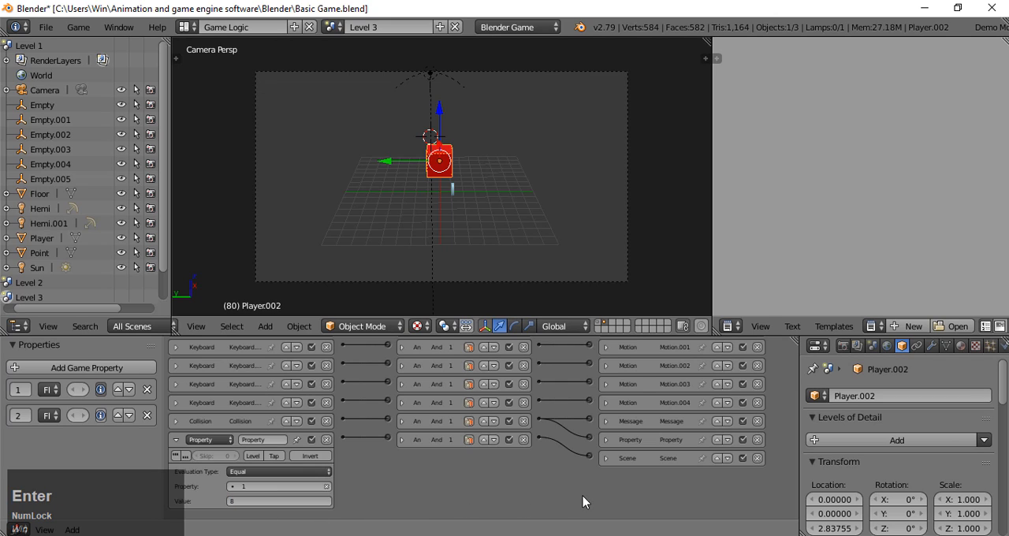
left_click(607, 459)
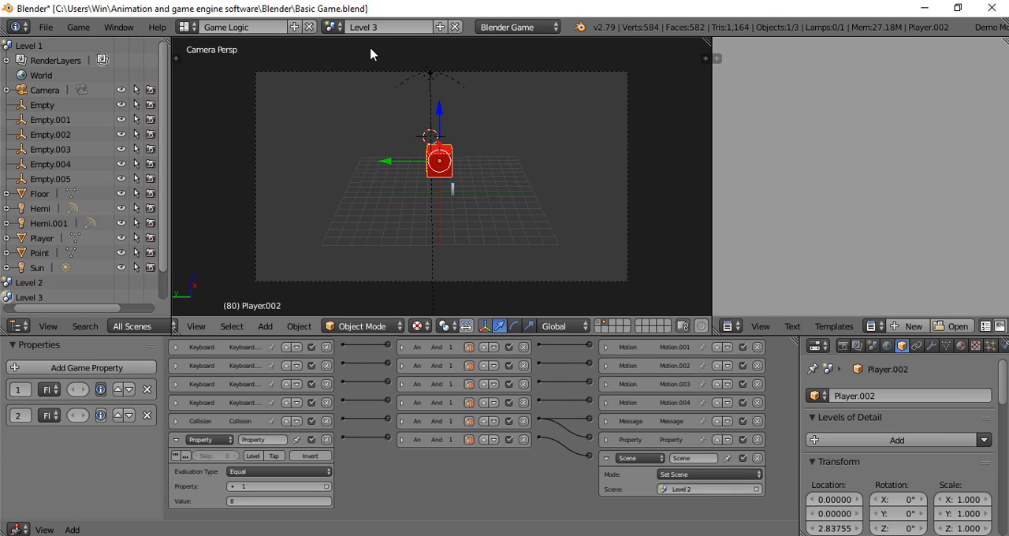
- Make a full copy of the Level 3 scene and rename the copy Level 4
left_click(440, 28)
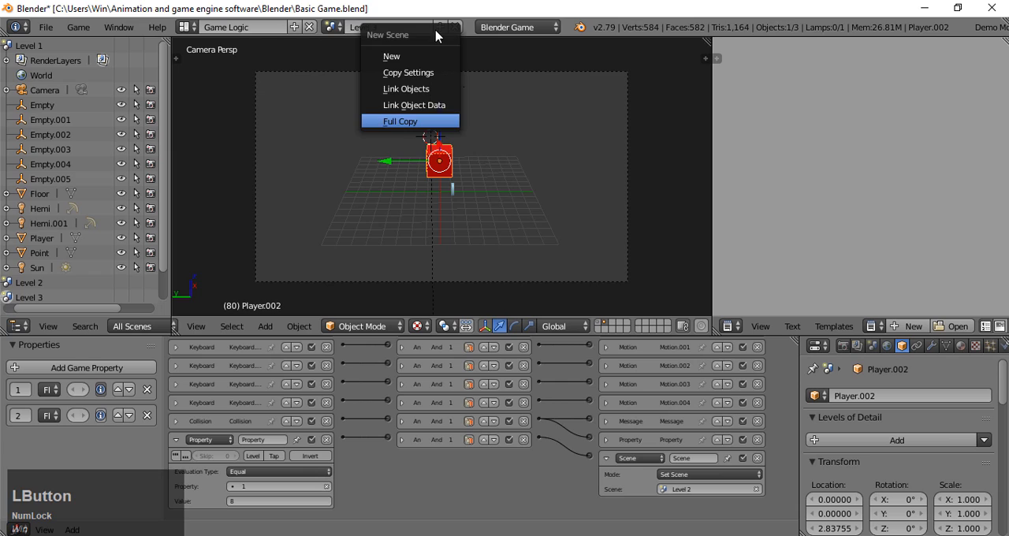
left_click(425, 122)
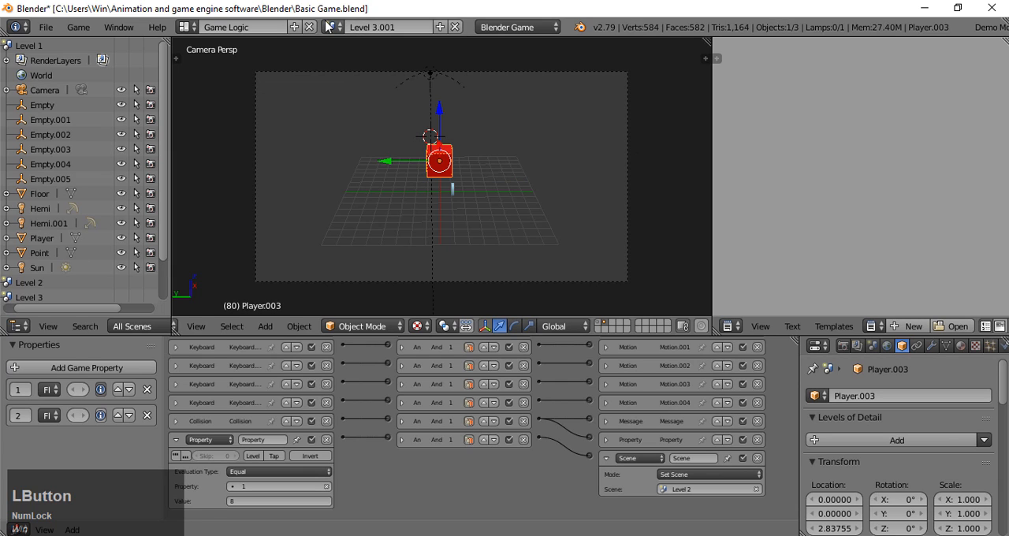
left_click(422, 25)
left_click(427, 27)
key("Left")
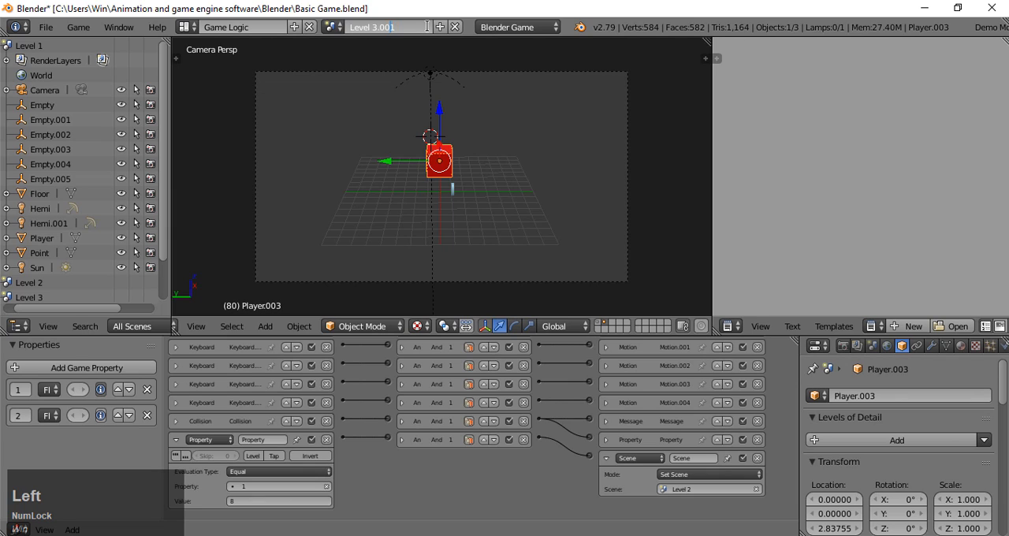
key("BackSpace")
left_click(421, 27)
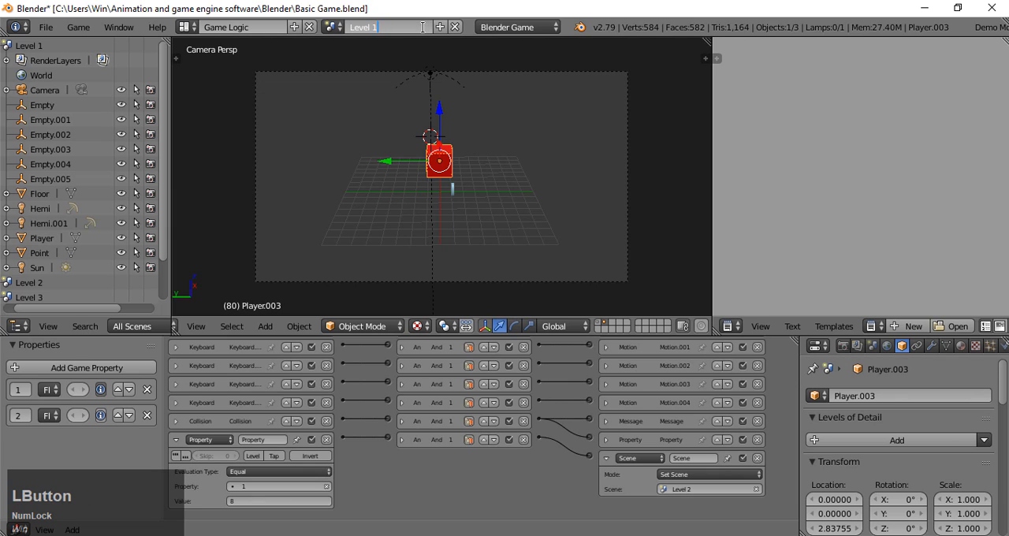
key("BackSpace")
type("4")
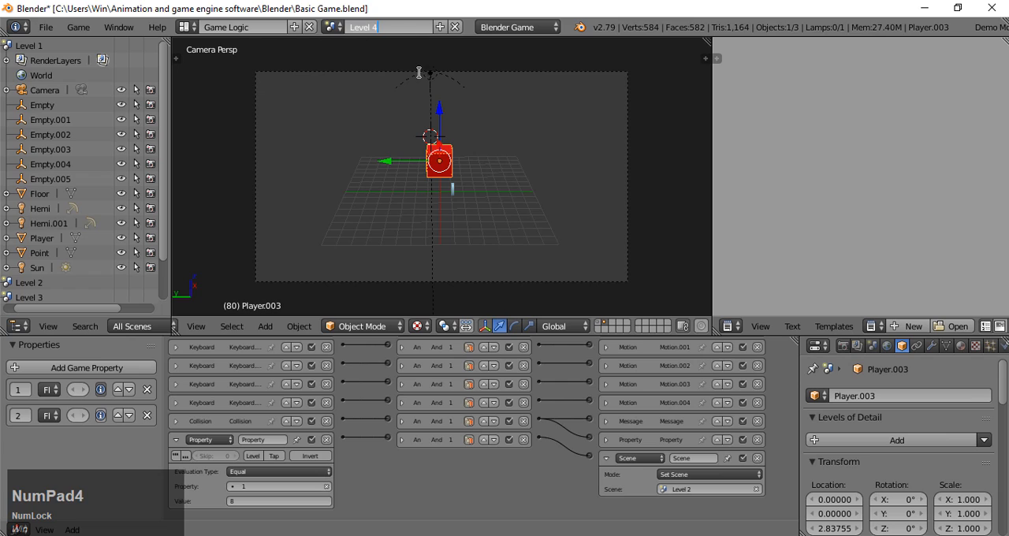
key("Return")
- Return to the Level 3 scene and make the player's Scene actuator load Level 4
left_click(340, 29)
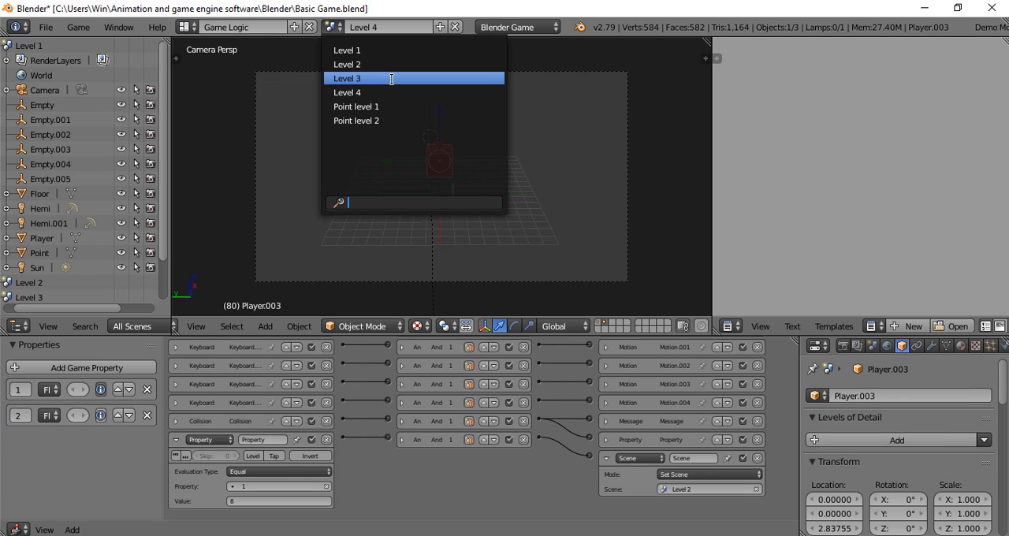
left_click(392, 79)
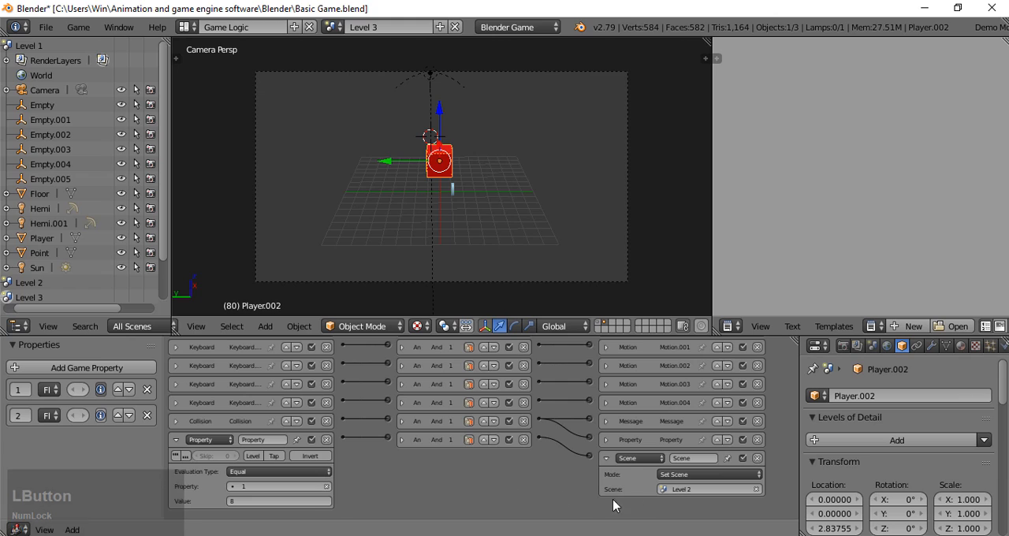
left_click(678, 489)
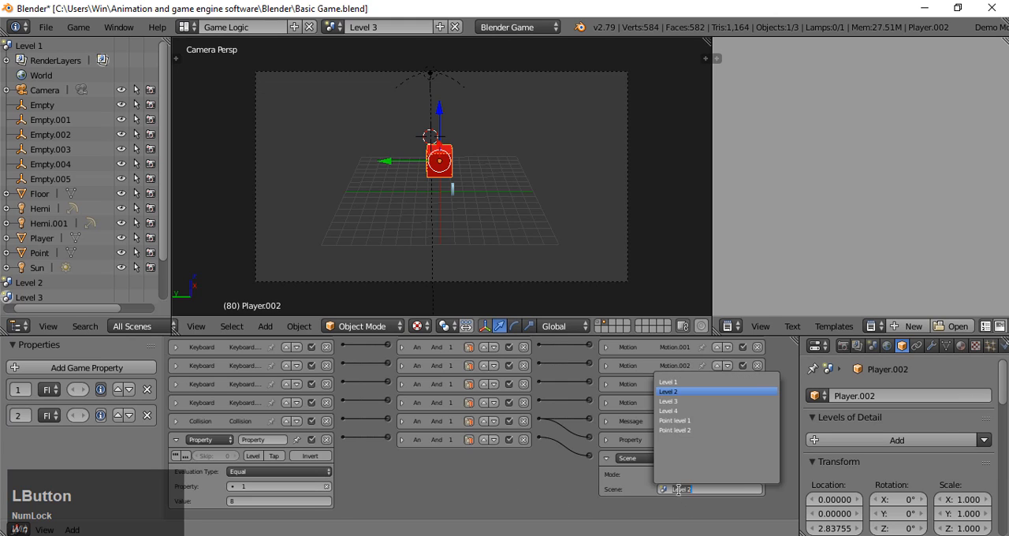
left_click(678, 411)
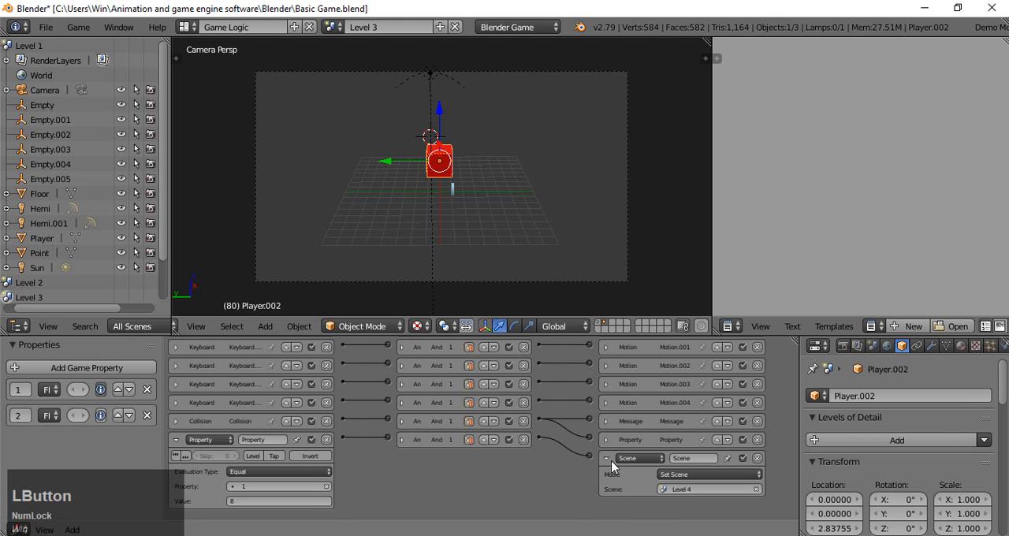
- In the Level 4 scene's first layer, move a central point spawner along X toward the floor's front edge, to about -8.24
left_click(332, 28)
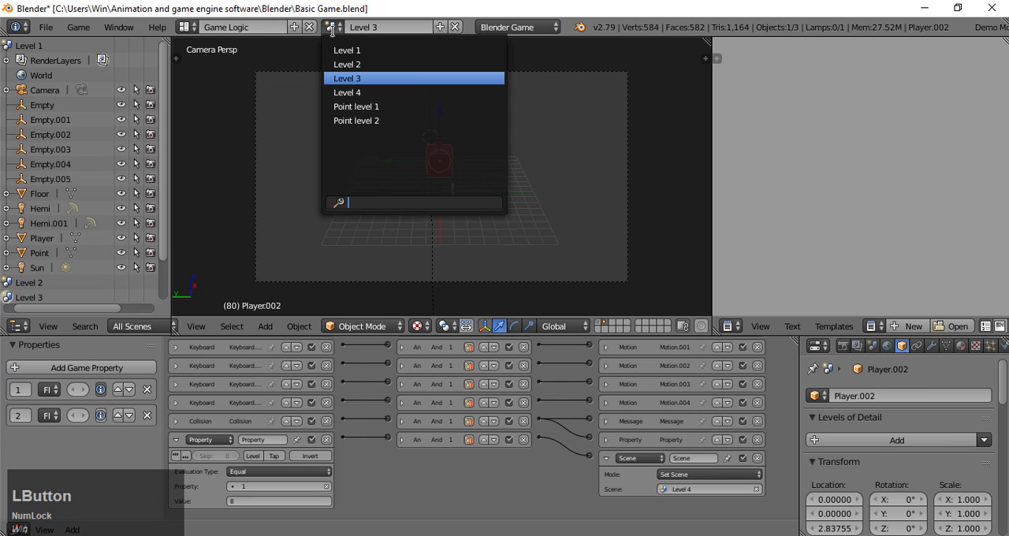
left_click(351, 86)
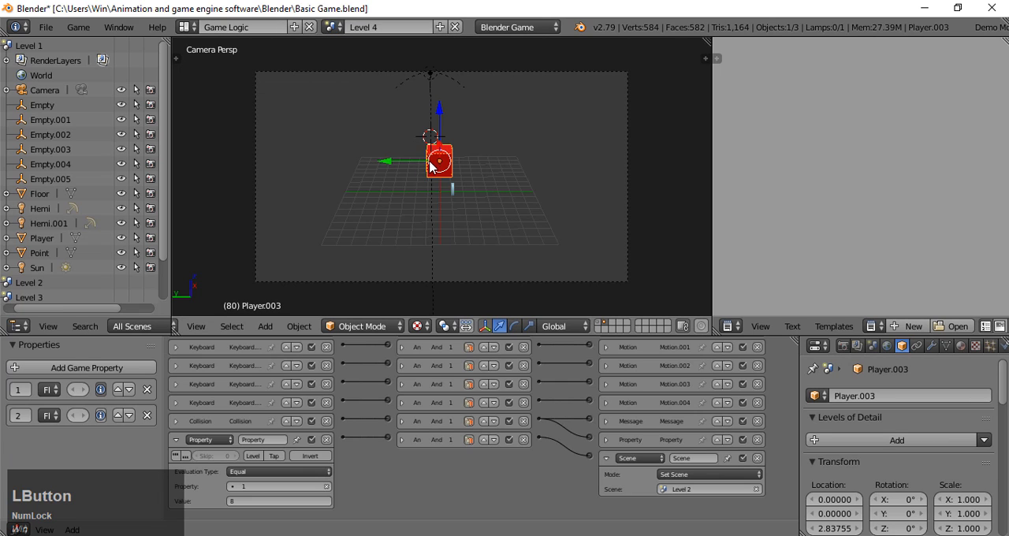
left_click(599, 326)
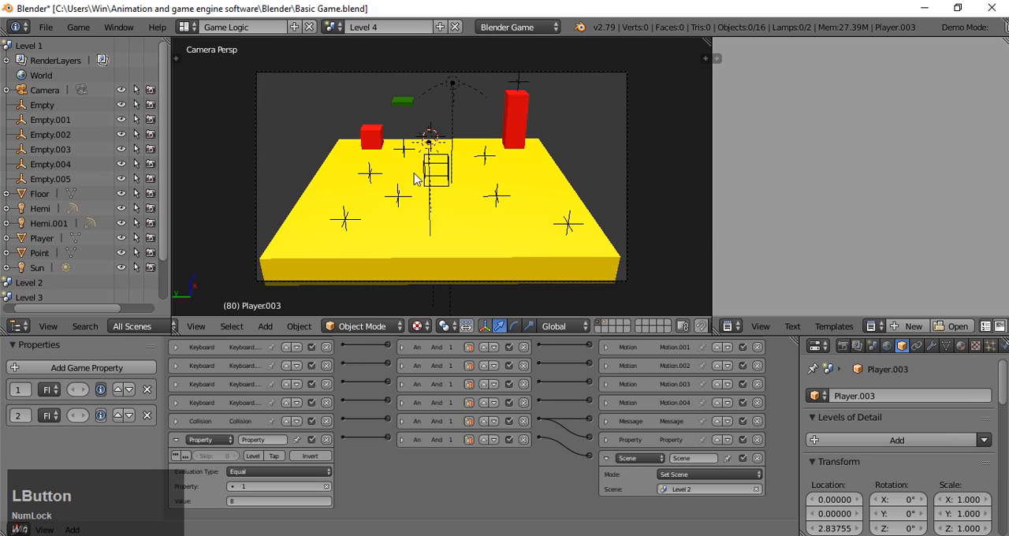
right_click(369, 141)
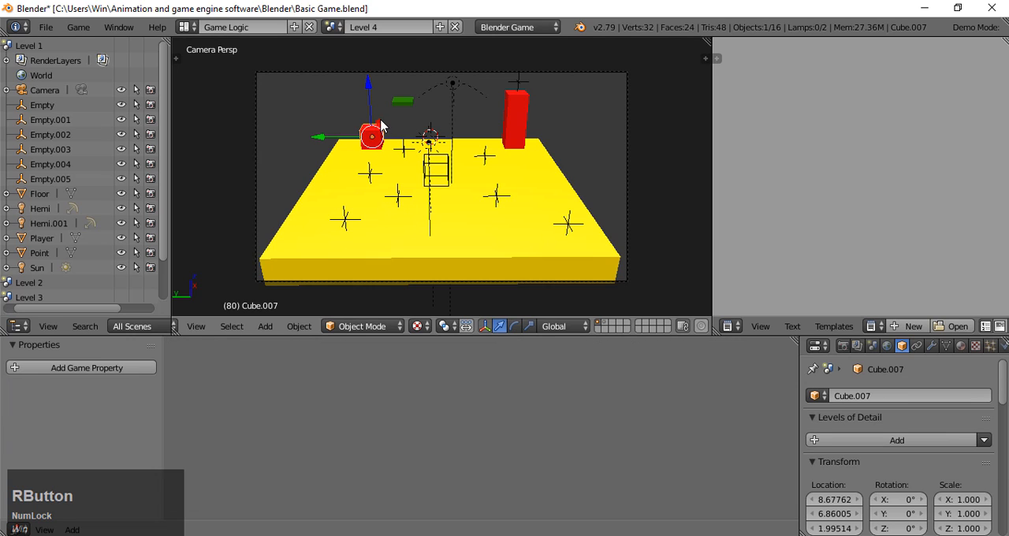
right_click(520, 129)
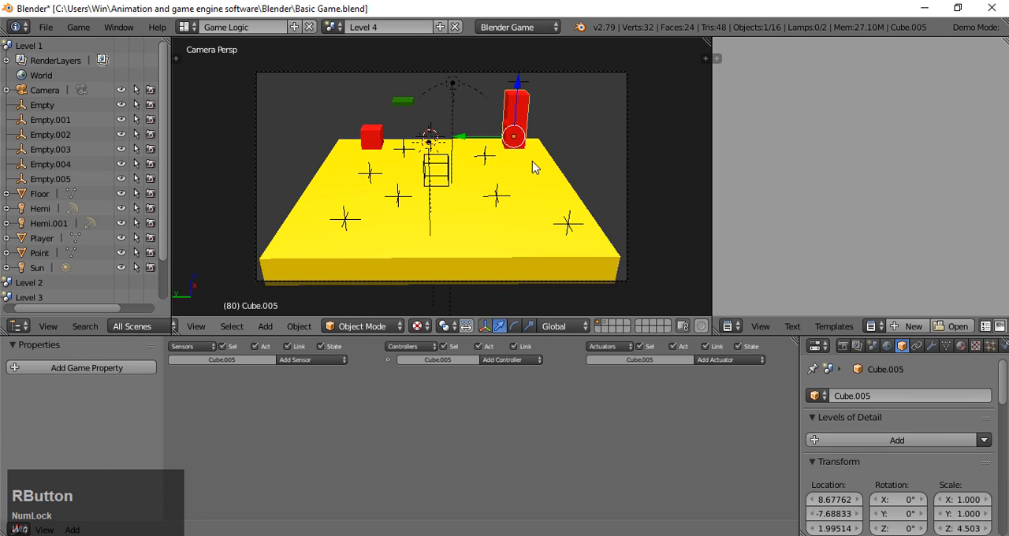
right_click(399, 195)
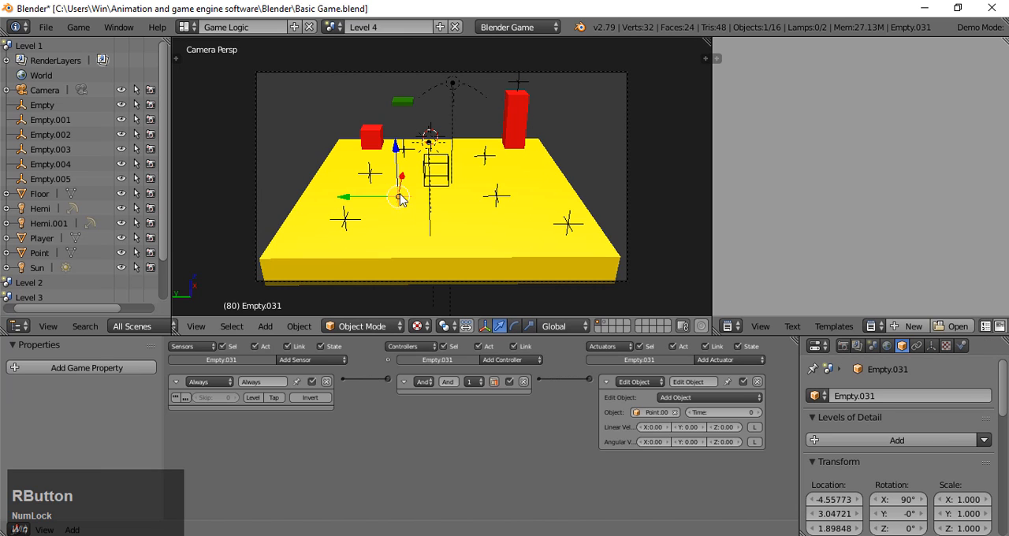
left_click_drag(403, 175, 408, 208)
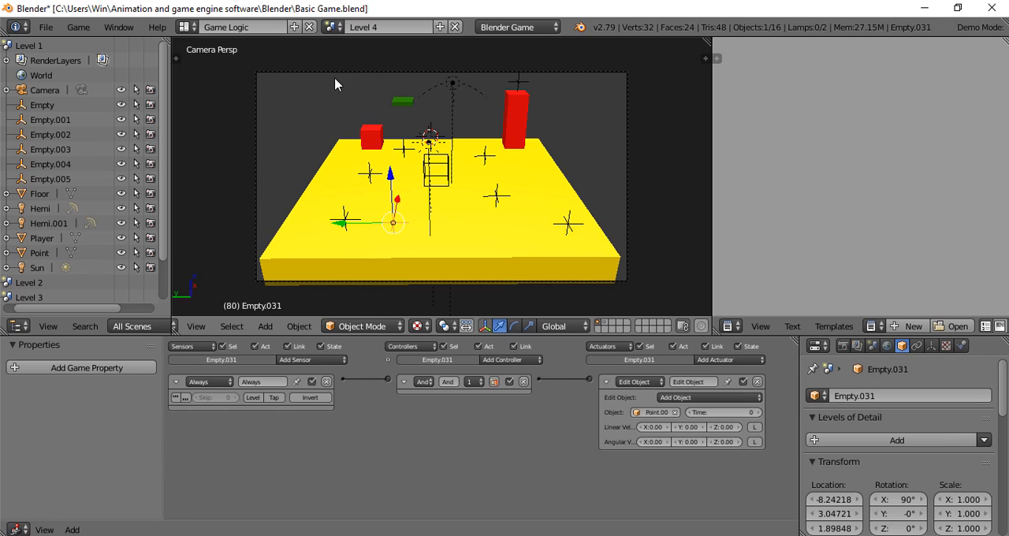
- Go back to the Level 3 scene and collapse the player's Property sensor
left_click(331, 27)
left_click(368, 78)
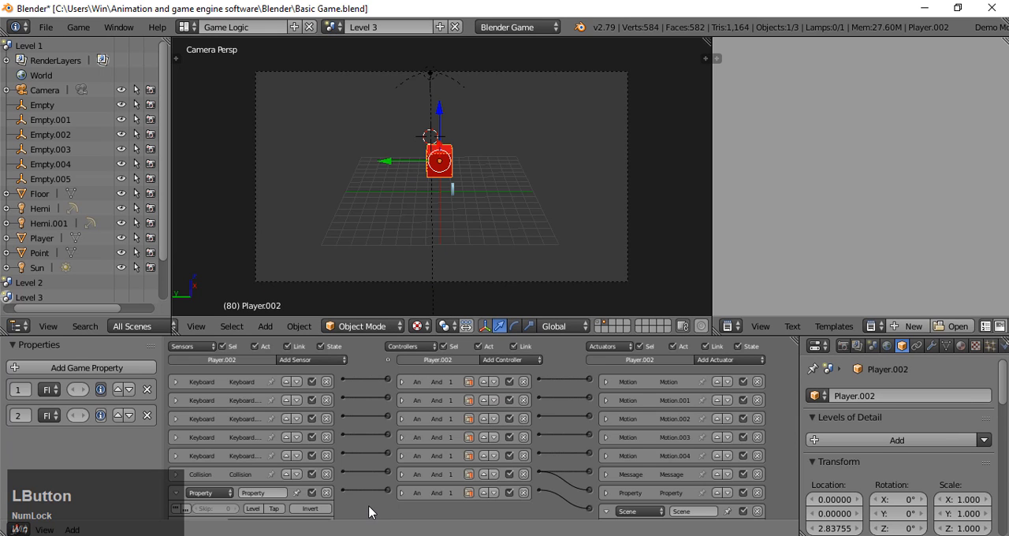
middle_click_drag(373, 510, 380, 453)
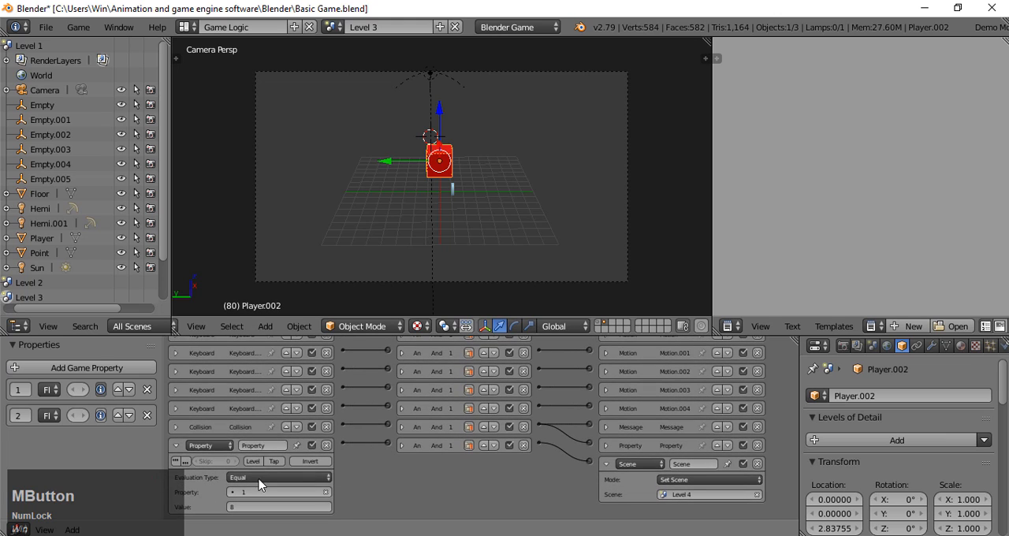
left_click(177, 445)
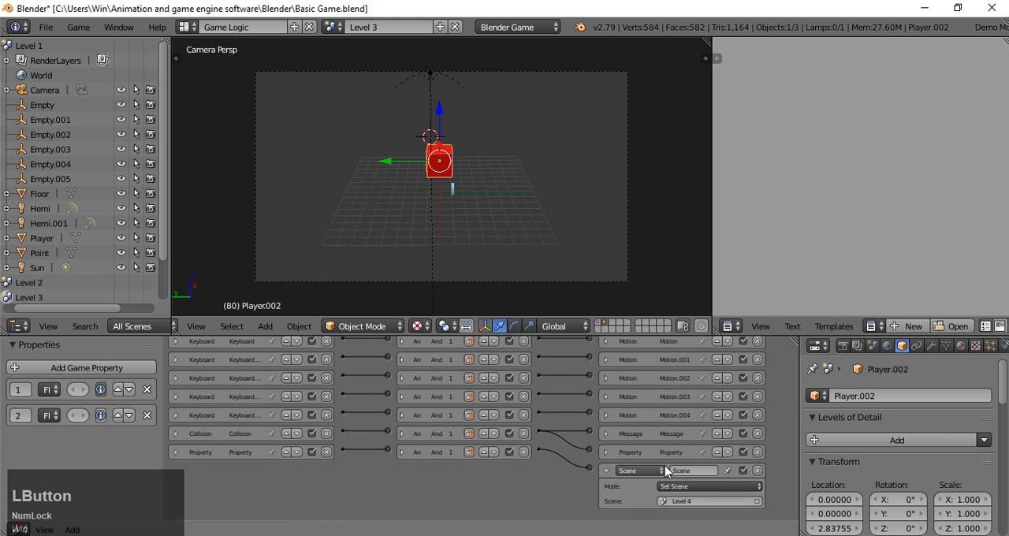
- Collapse the player's Scene actuator and show the Level 3 scene's first layer
left_click(605, 470)
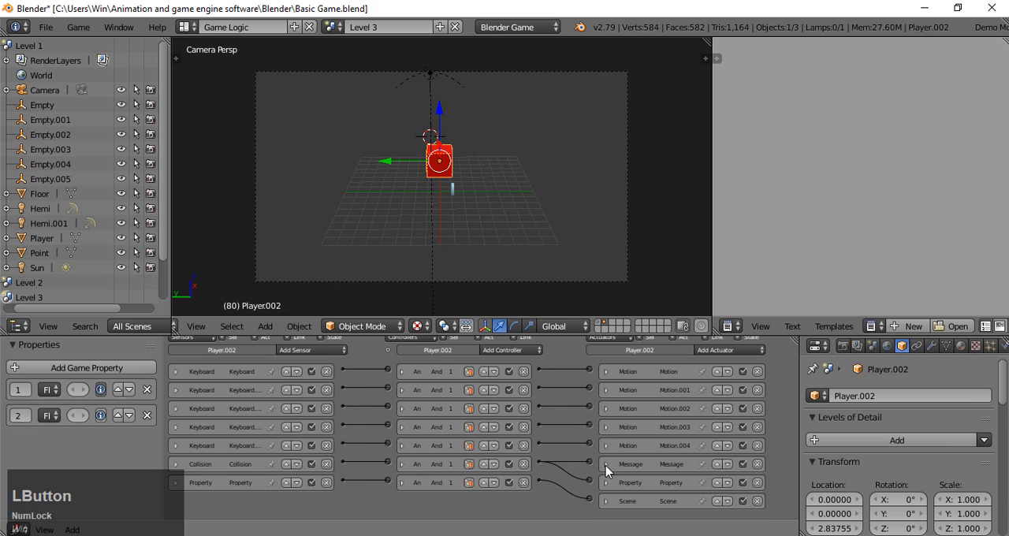
left_click(607, 329)
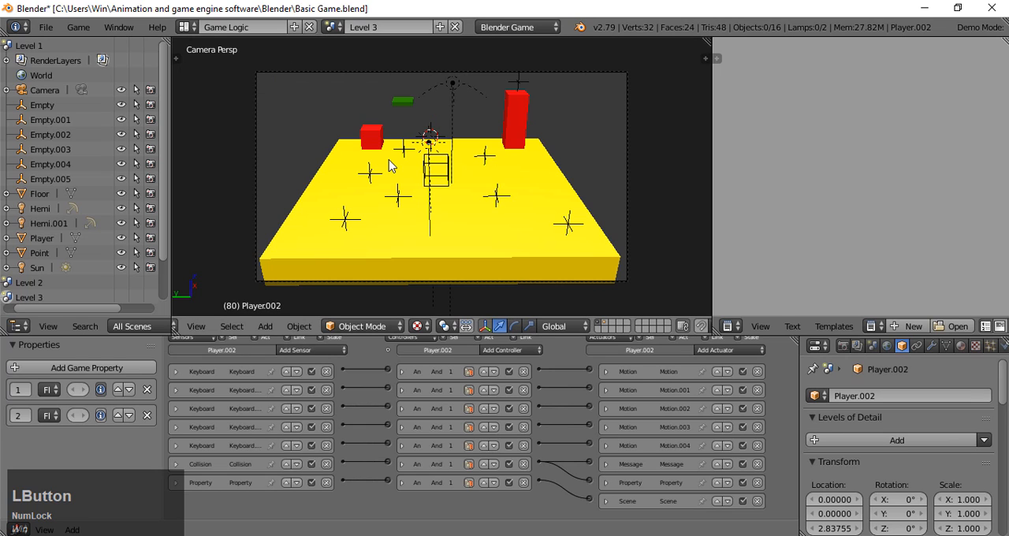
- Start the Level 3 game and steer the player cube to collect the rings along the floor's left and rear areas
key("p")
key("a")
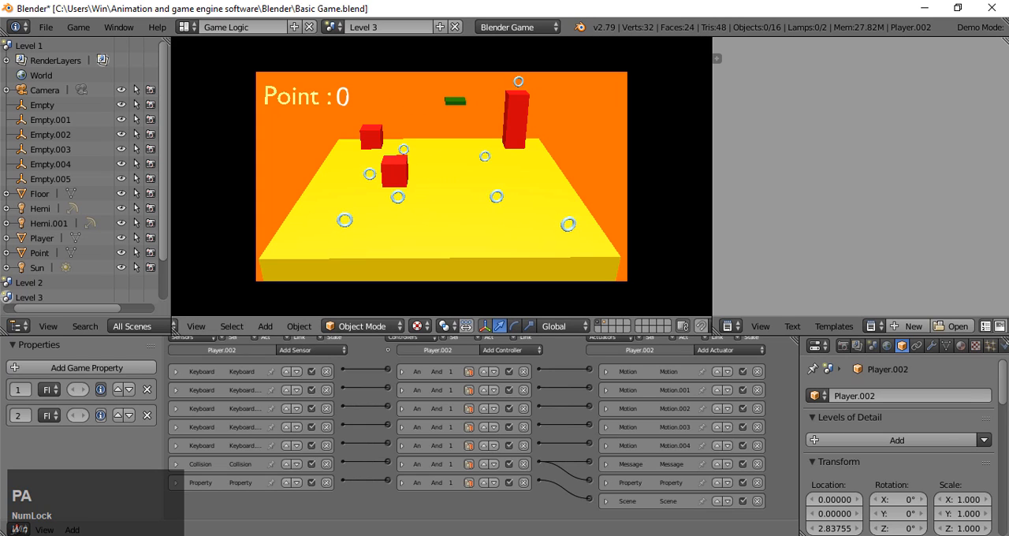
key("s")
key("d")
key("s")
key("a")
key("w")
key("s")
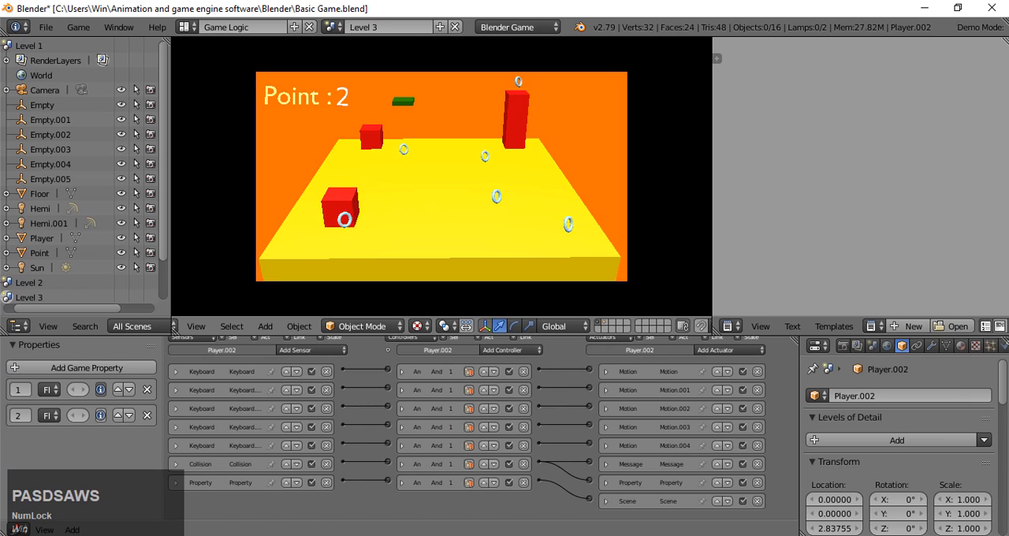
key("d")
key("w")
key("w")
key("w")
key("w")
key("w")
key("w")
key("d")
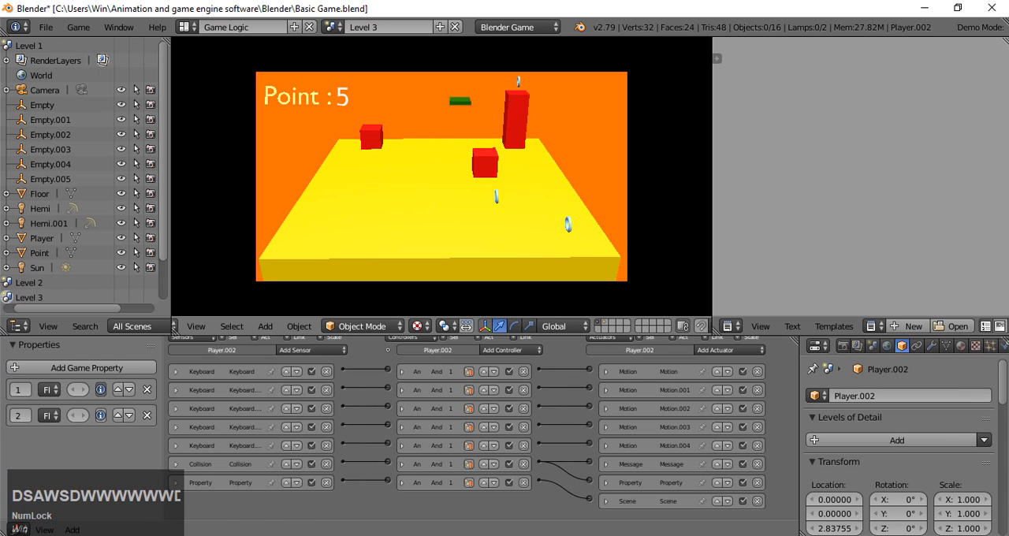
- Steer the player cube through the remaining rings on the right half of the floor
key("w")
key("s")
key("s")
key("s")
key("s")
key("s")
key("d")
key("s")
key("s")
key("a")
key("a")
key("w")
key("a")
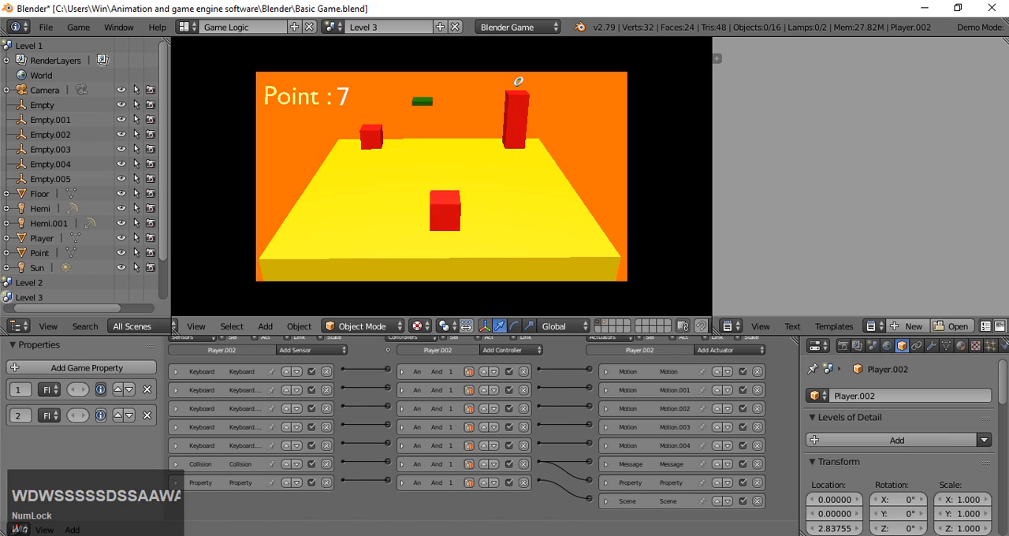
- Jump the player from the short red block via the moving green platform to the tall block's ring, loading Level 4, and end the game
key("w")
key("w")
key("w")
key("w")
key("w")
key("w")
key("w")
key("a")
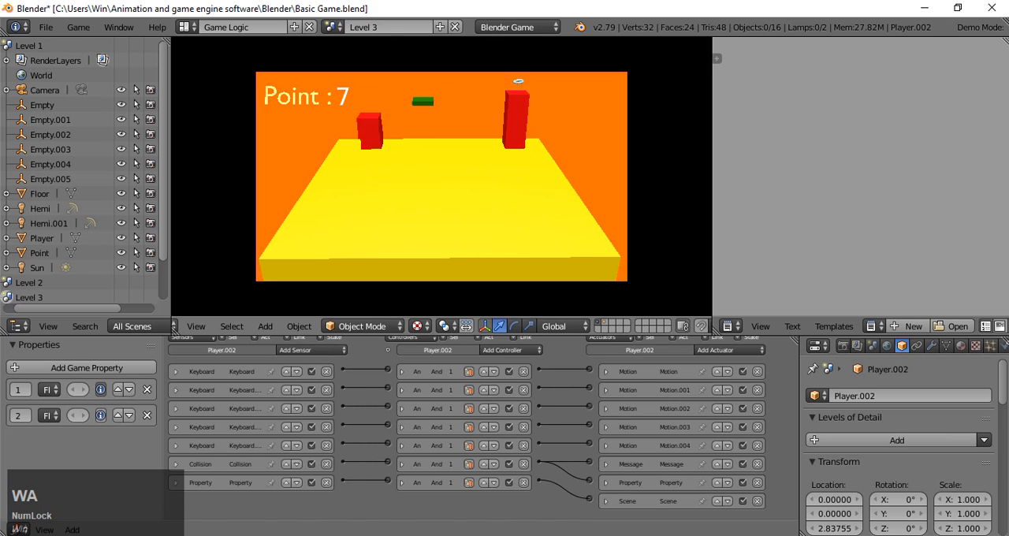
key("space")
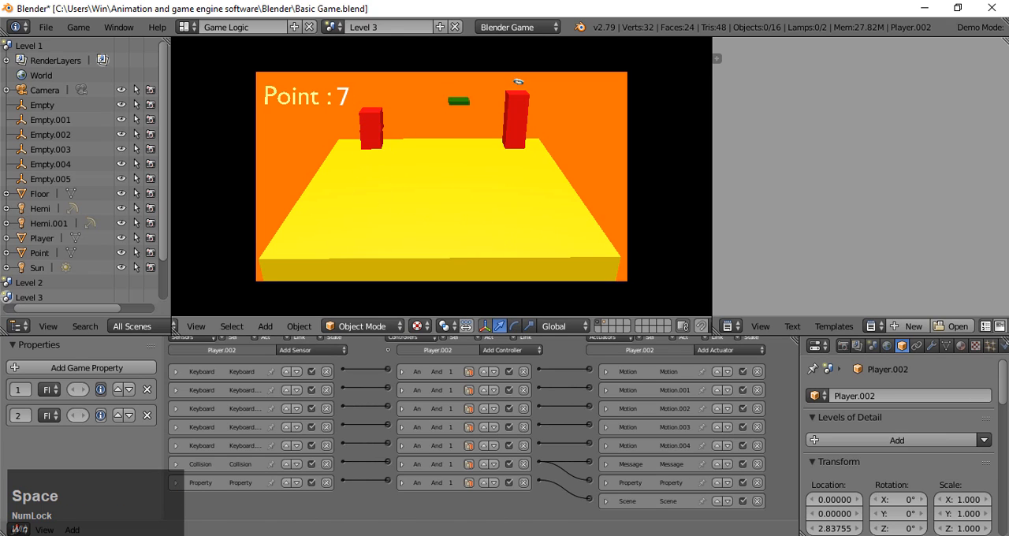
key("d")
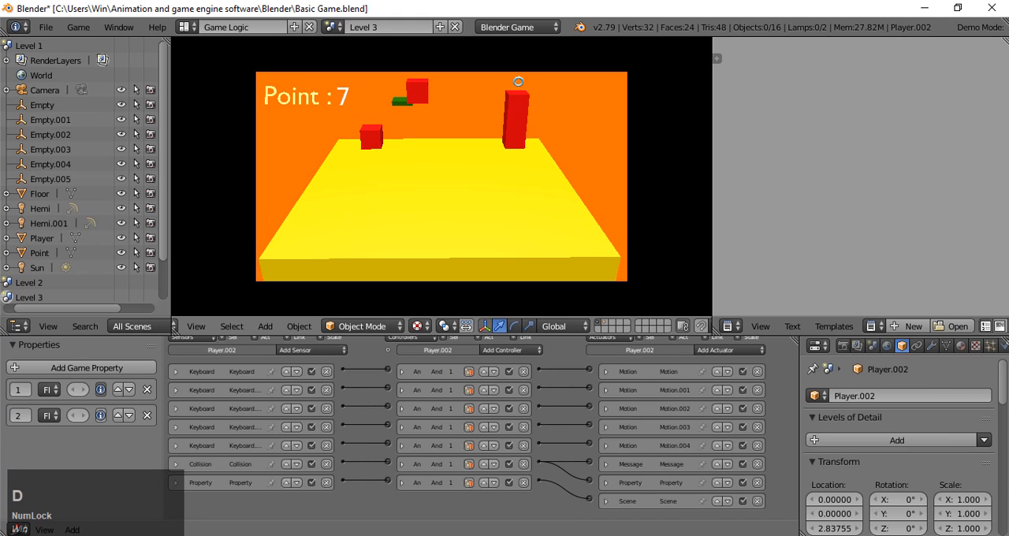
key("d")
key("space")
key("d")
key("d")
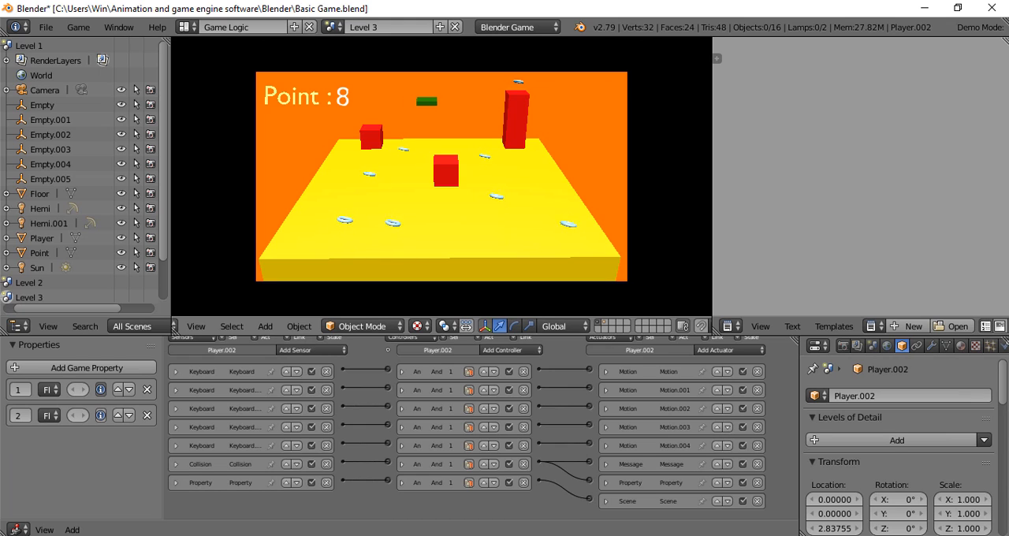
key("Escape")
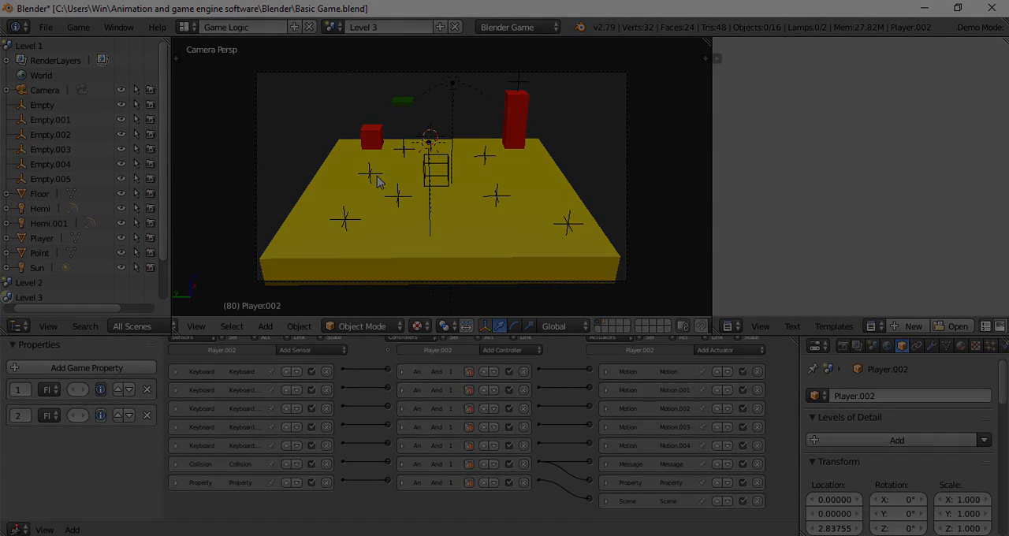
key("Num_Lock")
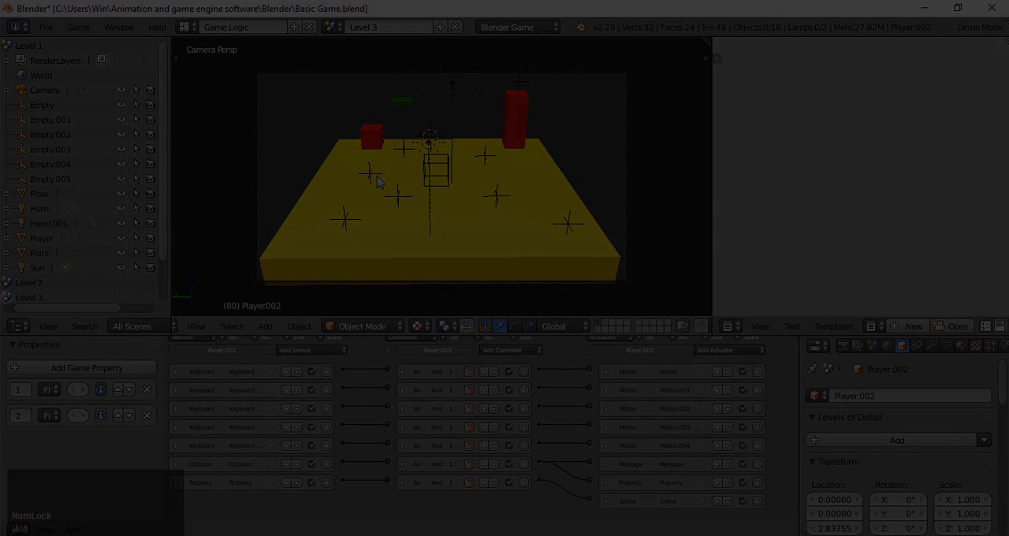